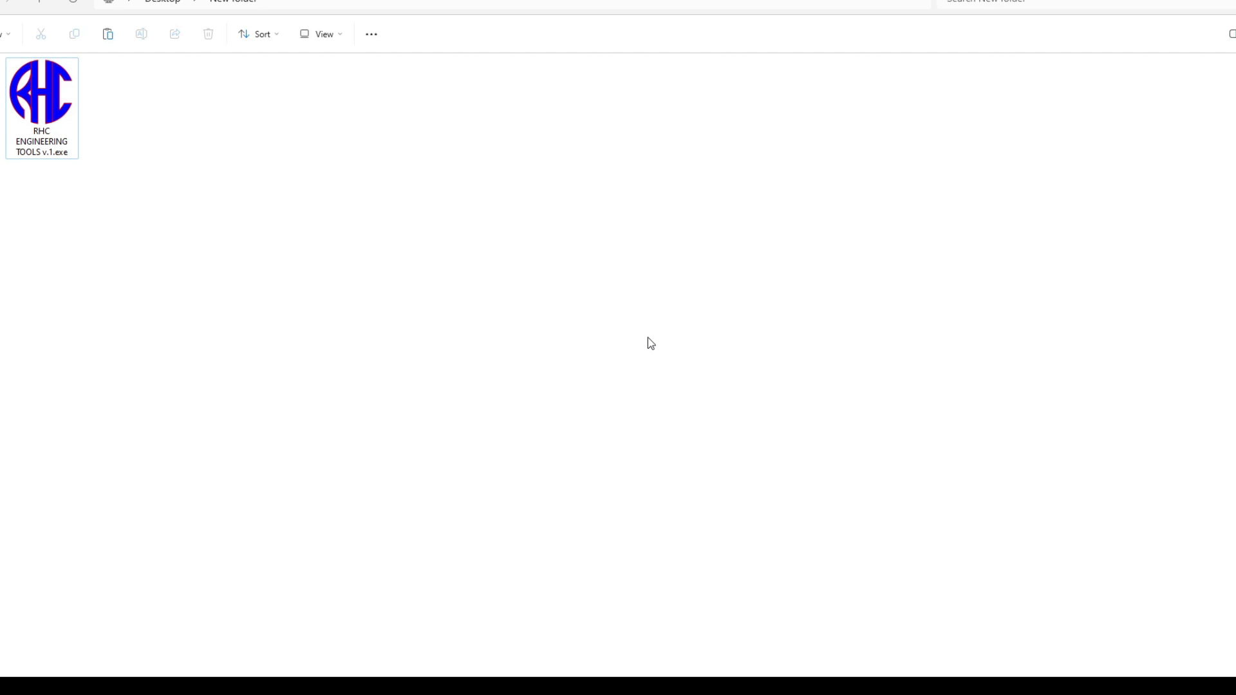
left_click(66, 140)
left_click(367, 190)
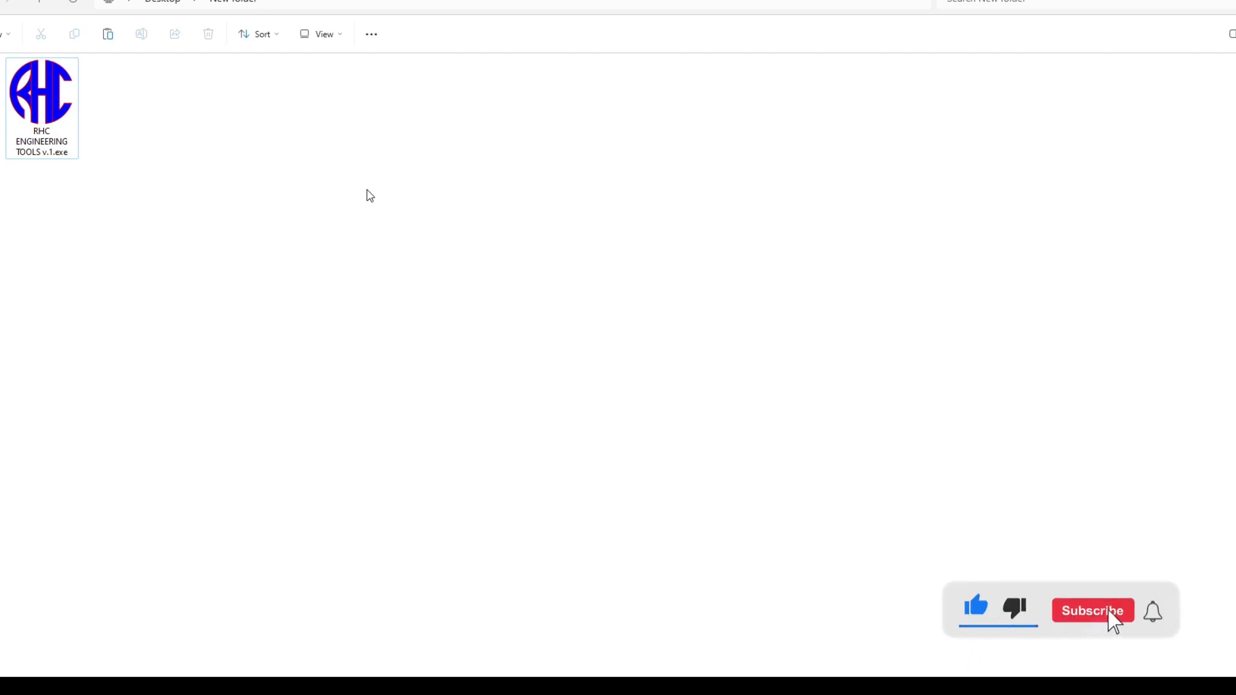
left_click(65, 108)
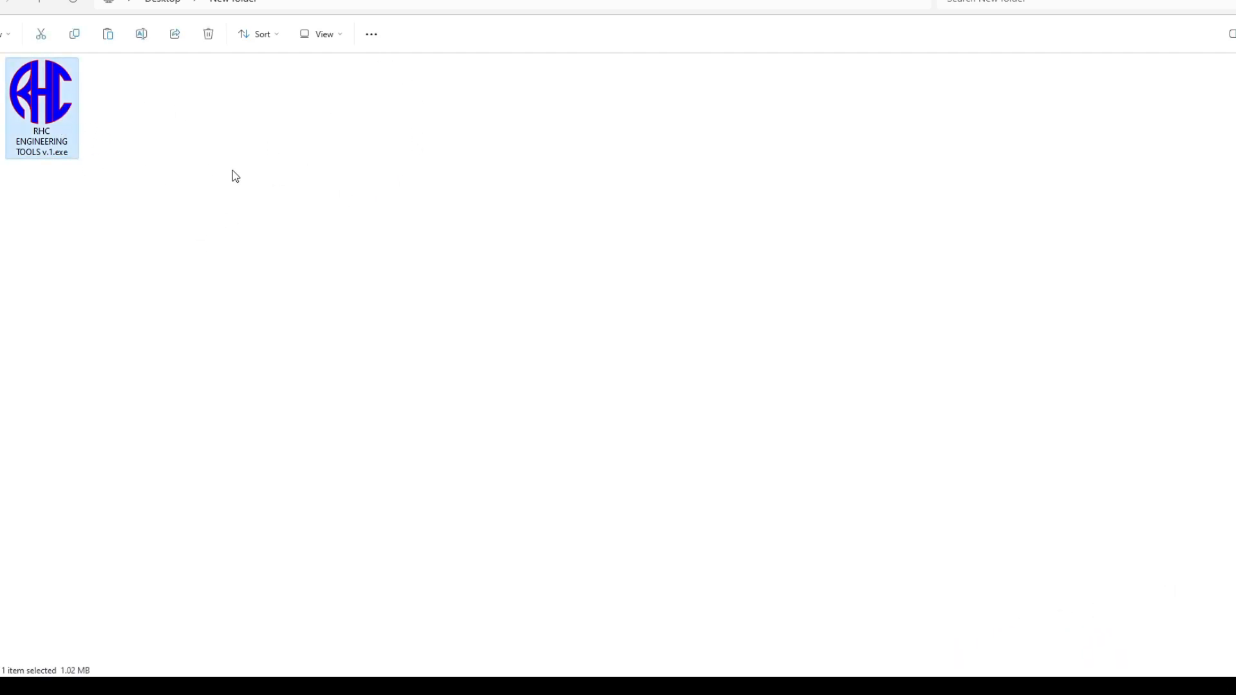
left_click(161, 144)
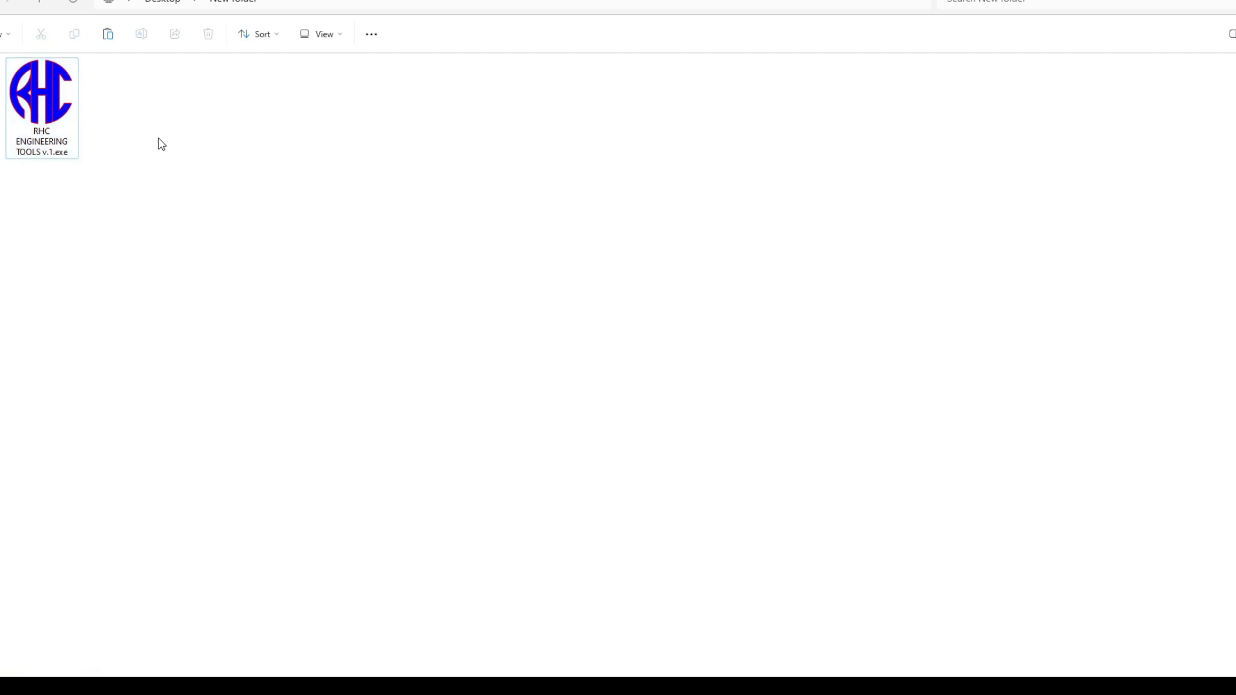
Step: Launch RHC ENGINEERING TOOLS v.1.exe from the folder and open the Google Form linked in its registration window
left_click(46, 111)
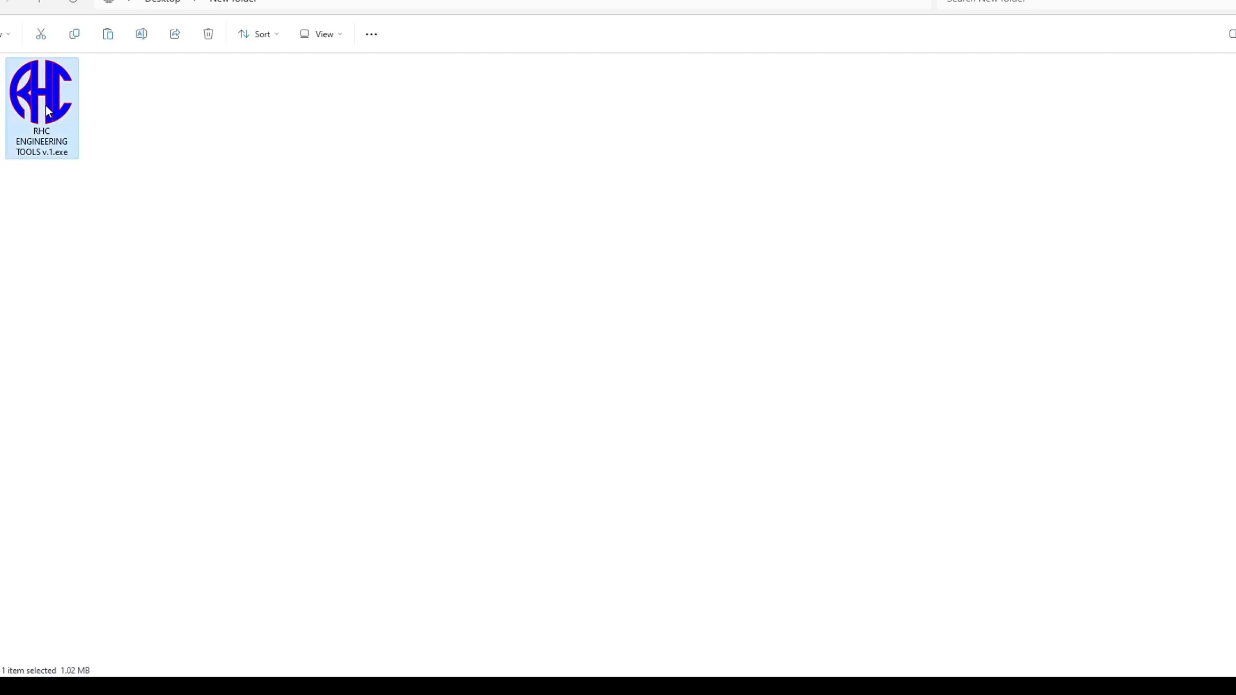
double_click(46, 105)
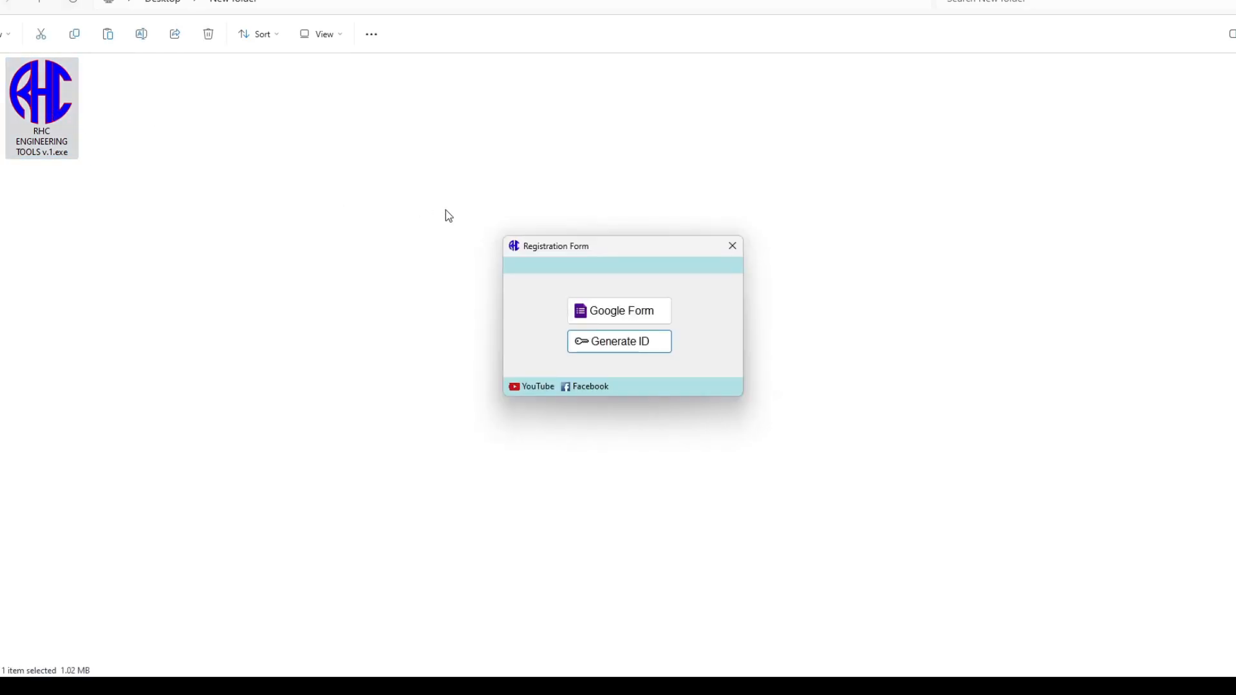
left_click_drag(588, 250, 681, 188)
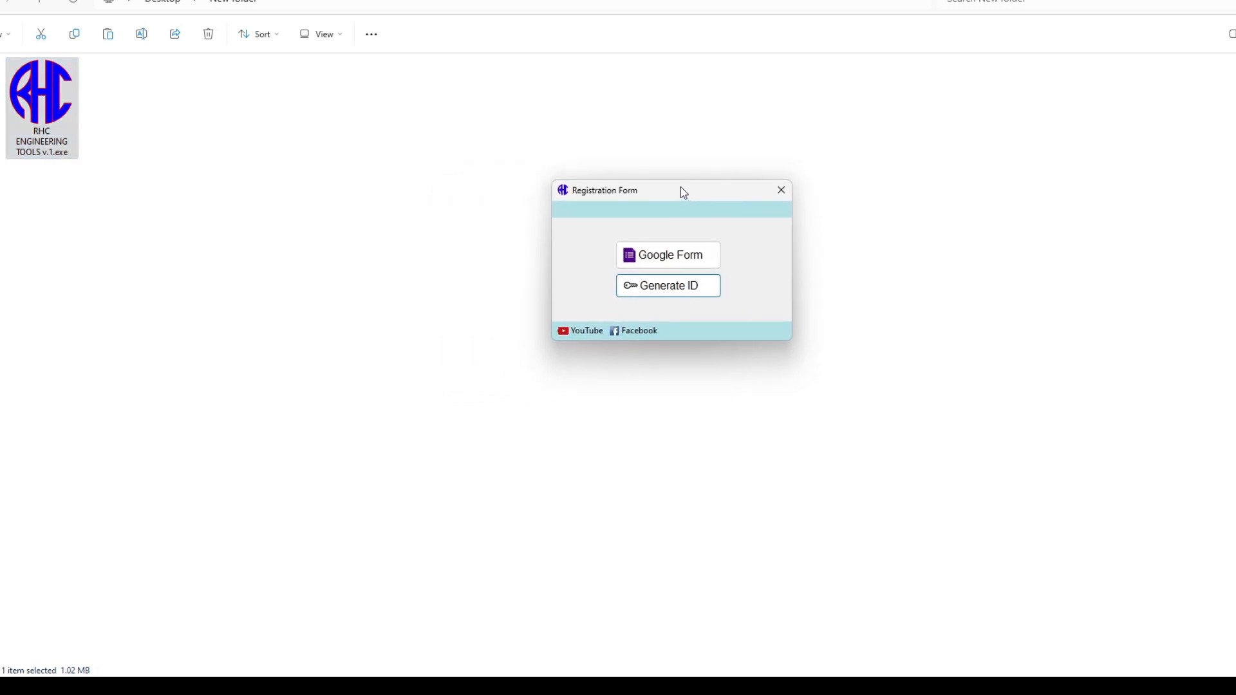
left_click_drag(681, 188, 646, 221)
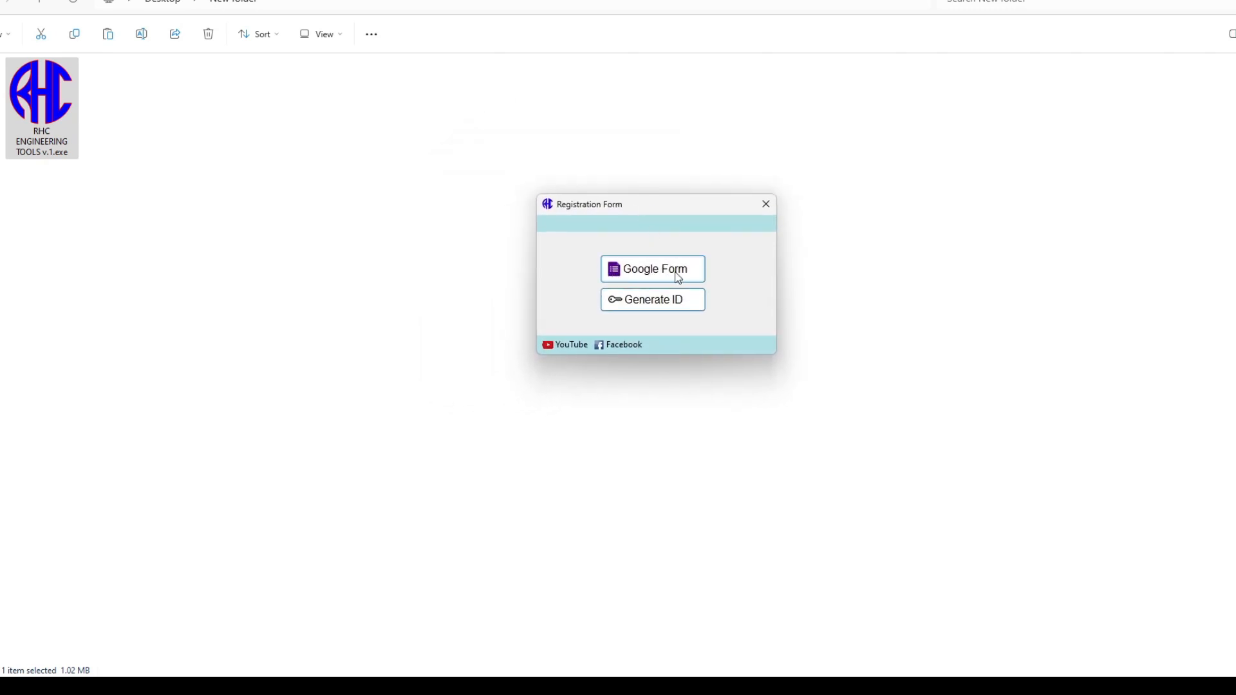
left_click(618, 309)
left_click_drag(663, 215, 653, 213)
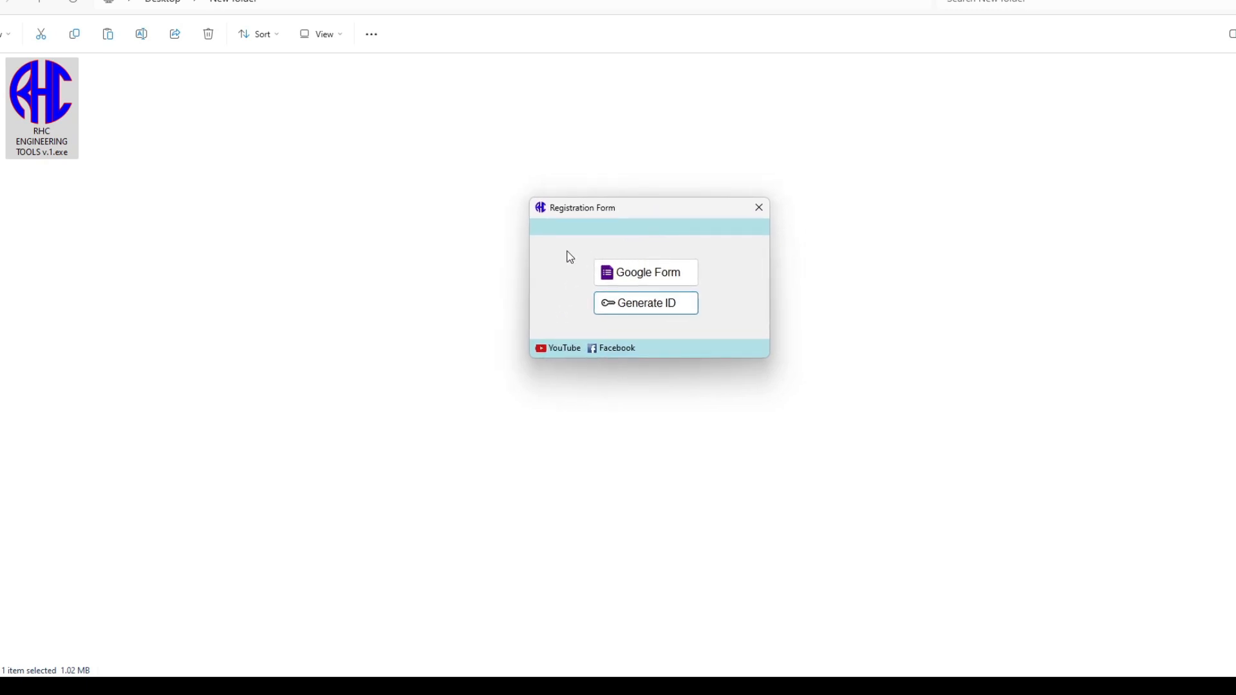
left_click_drag(632, 218, 643, 216)
left_click(657, 272)
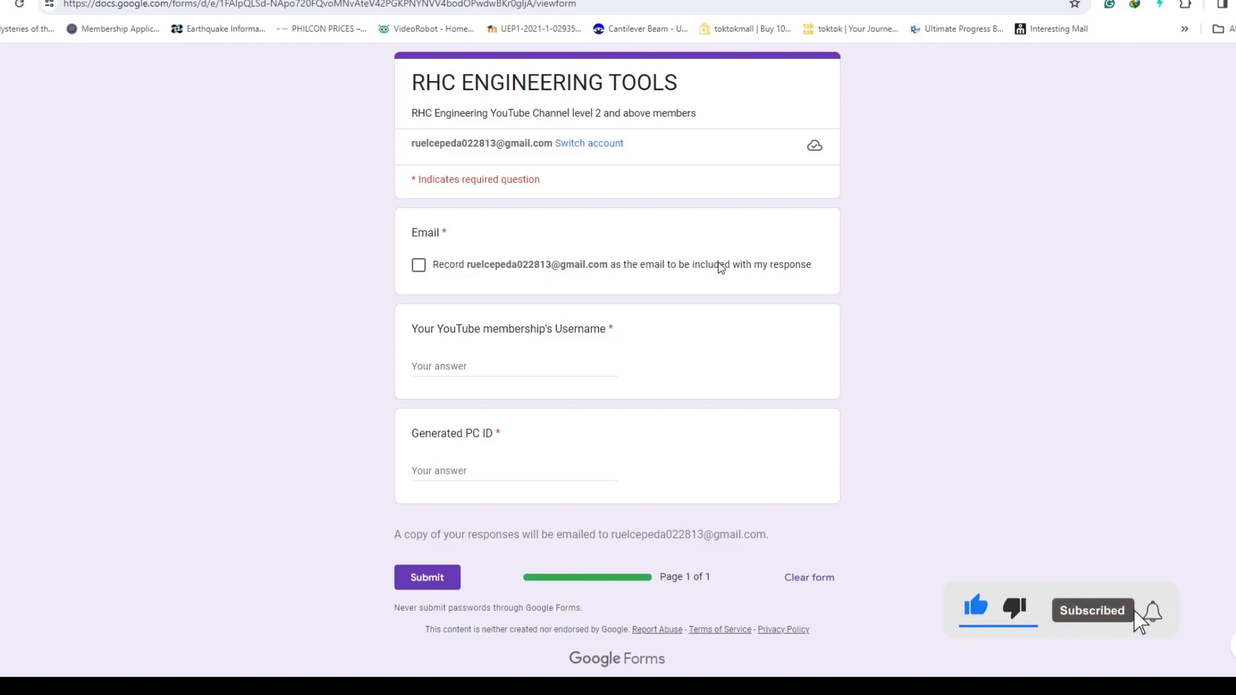
Step: Record the account's e-mail with the response and enter RHC ENGINEERING as the YouTube membership username
left_click(419, 266)
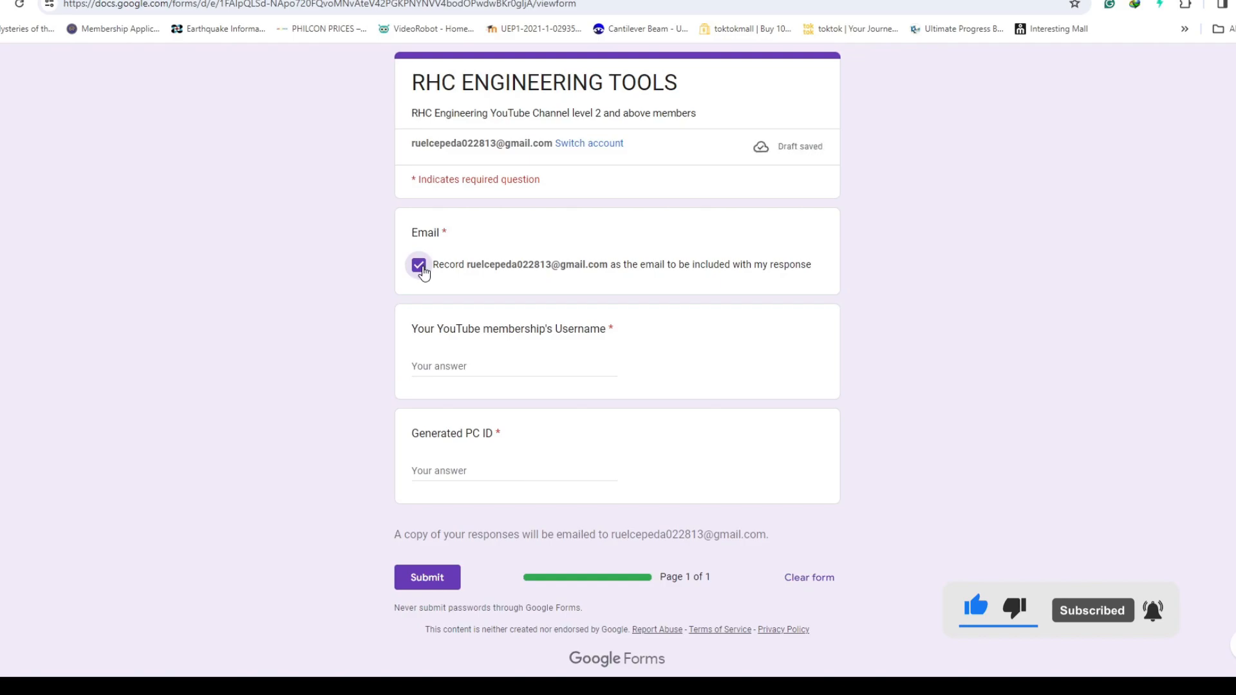
left_click(515, 368)
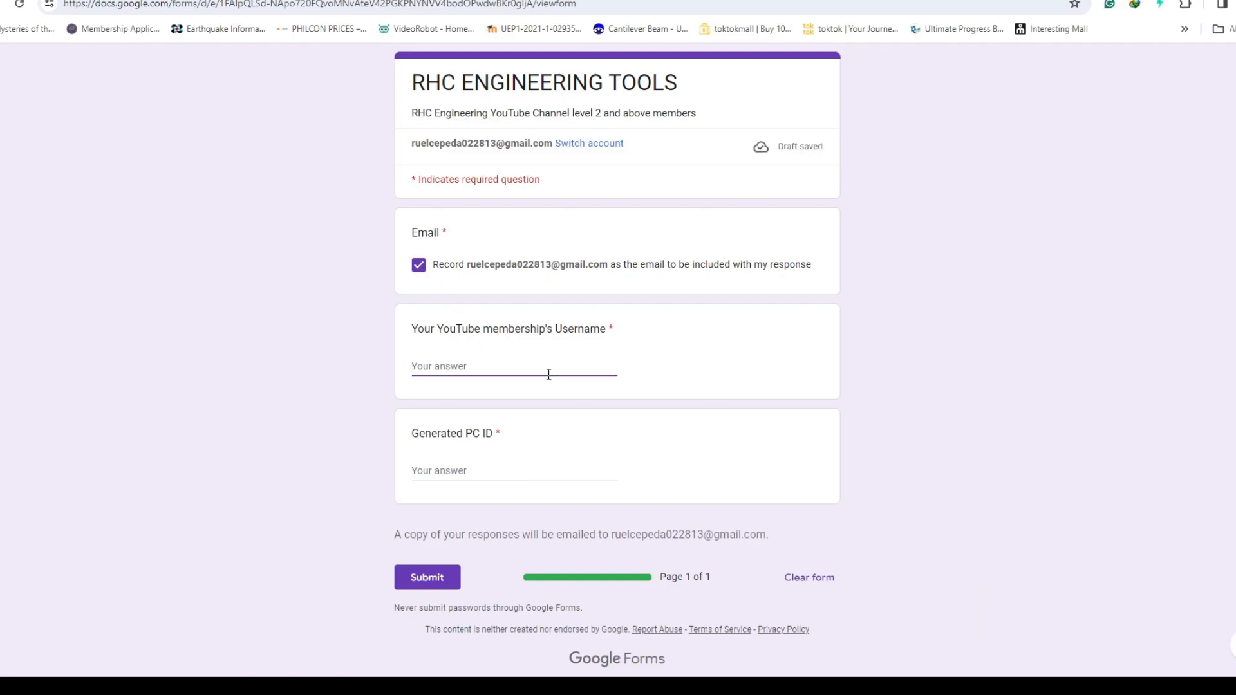
type("RHC ENGINEERING")
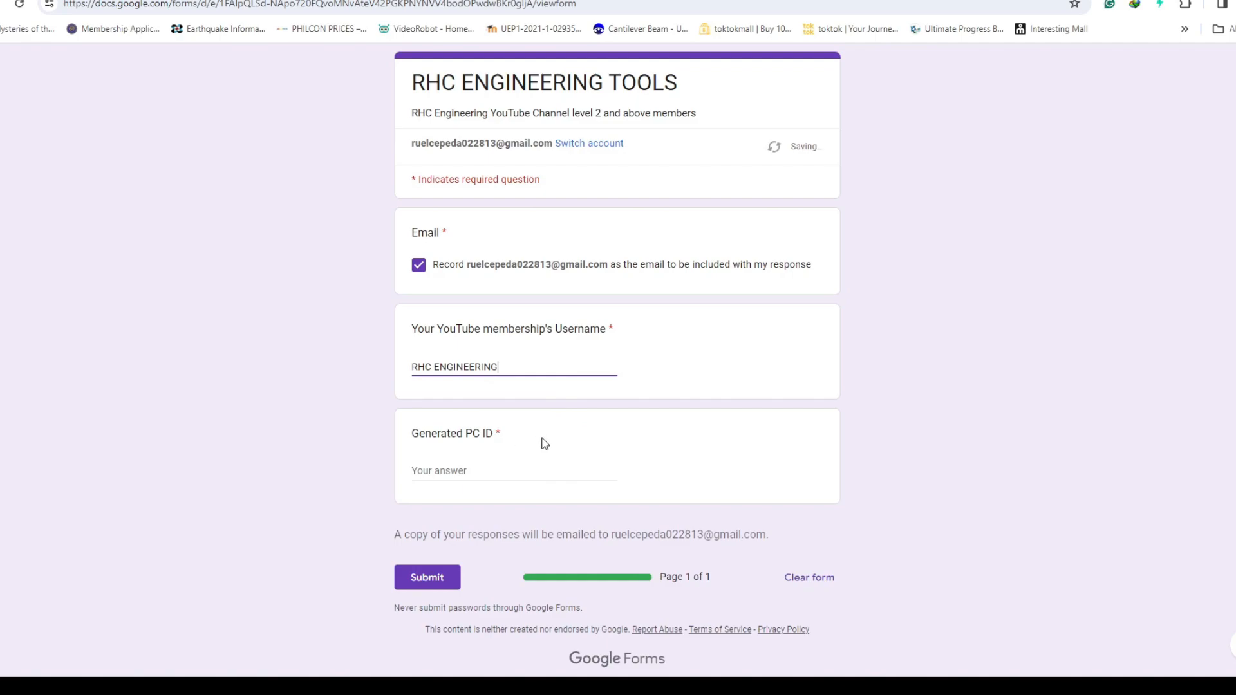
left_click(710, 446)
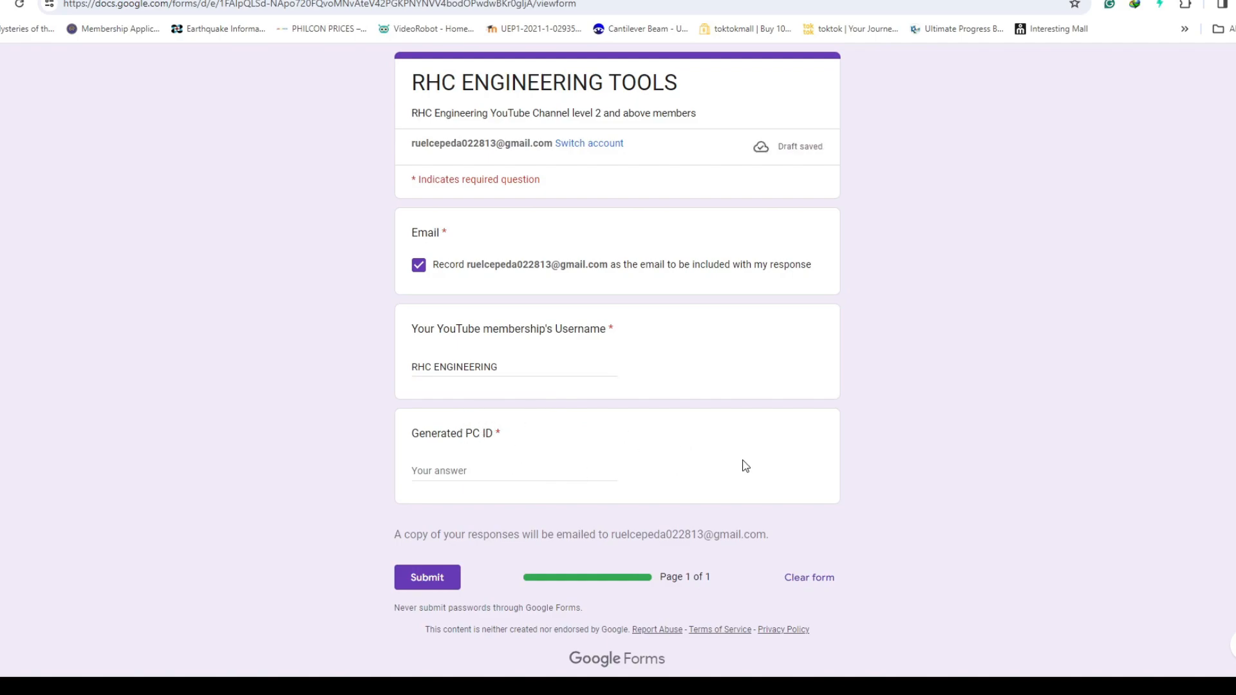
Step: Switch back to the Registration Form window, generate the PC ID and dismiss the notice
left_click(1050, 688)
mouse_move(652, 215)
left_mouse_down()
mouse_move(590, 165)
mouse_move(646, 198)
left_mouse_up()
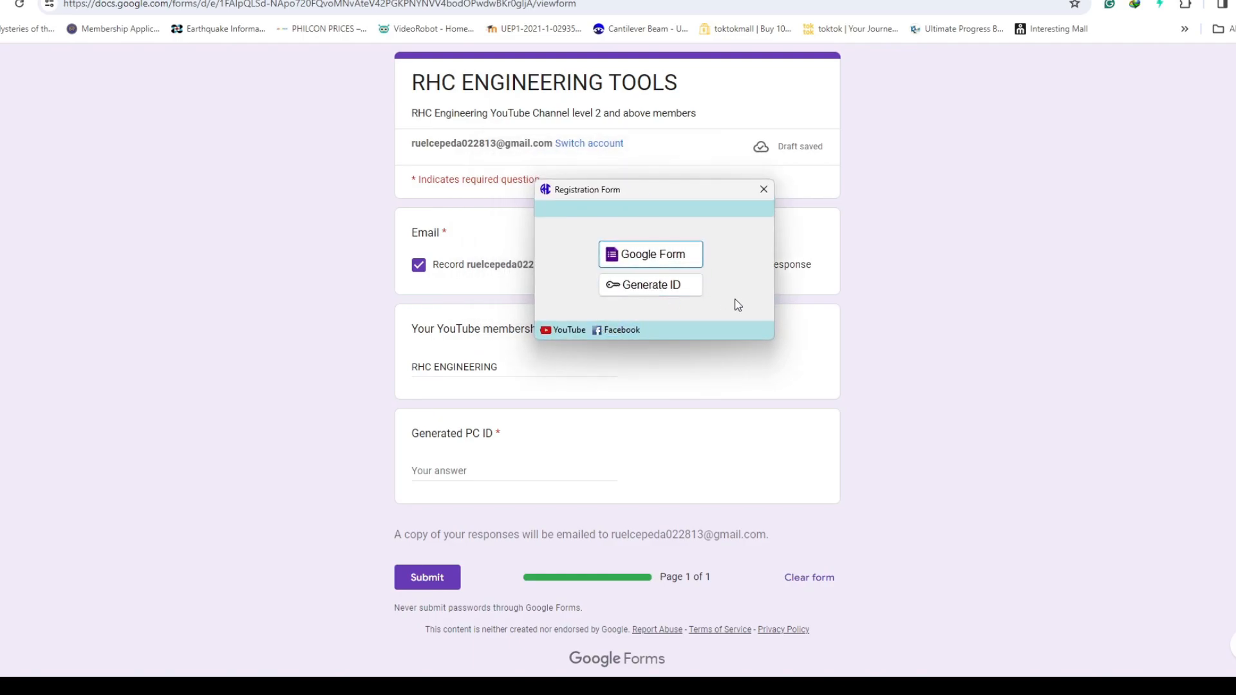
left_click(684, 291)
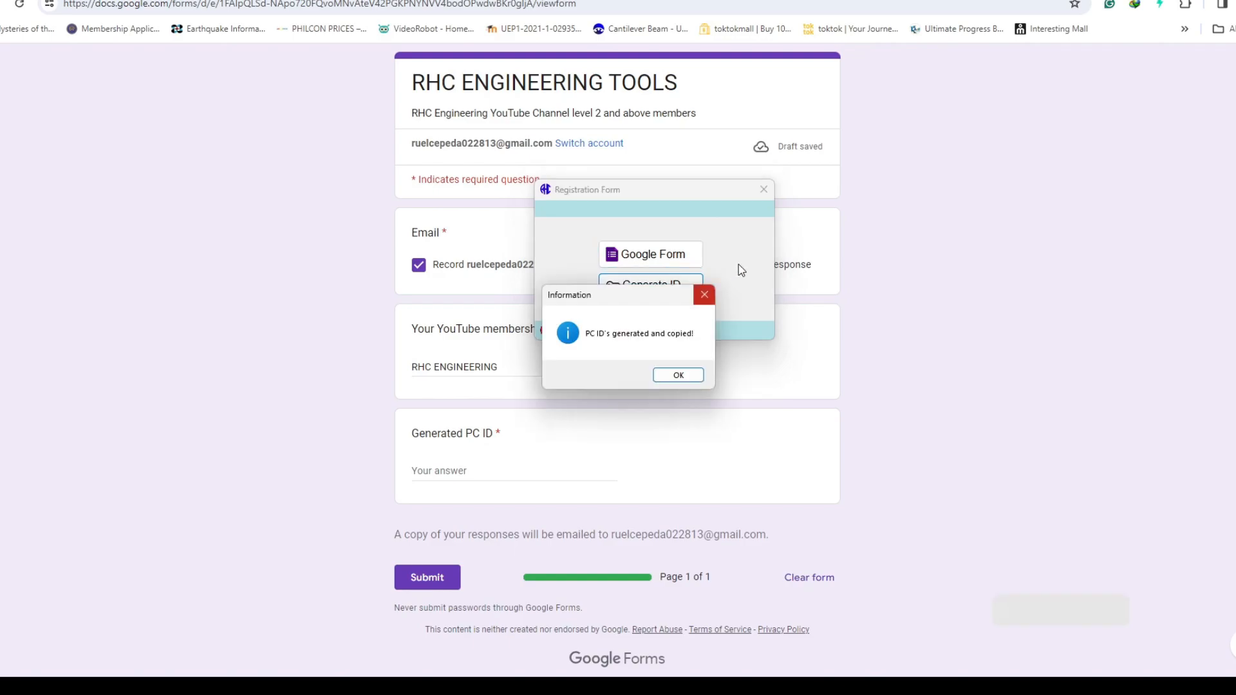
left_click_drag(621, 296, 819, 206)
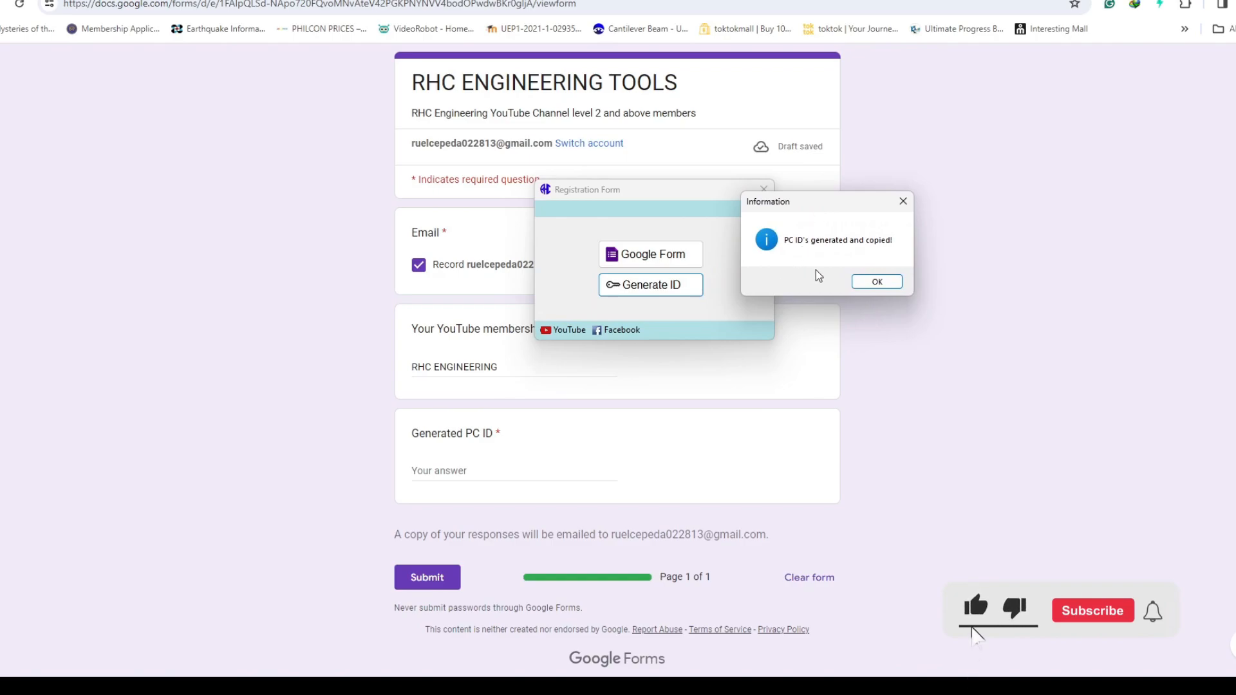
left_click(879, 282)
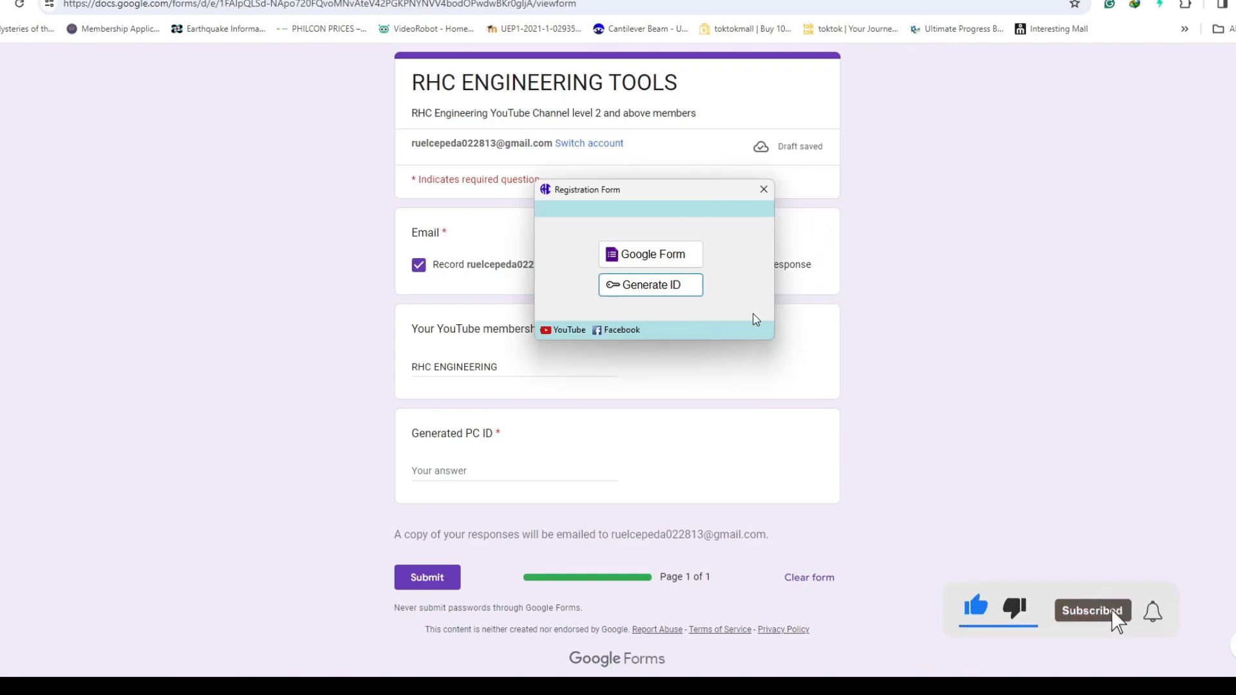
Step: Paste the copied ID into the form's Generated PC ID answer and submit the form
left_click(452, 472)
right_click(452, 473)
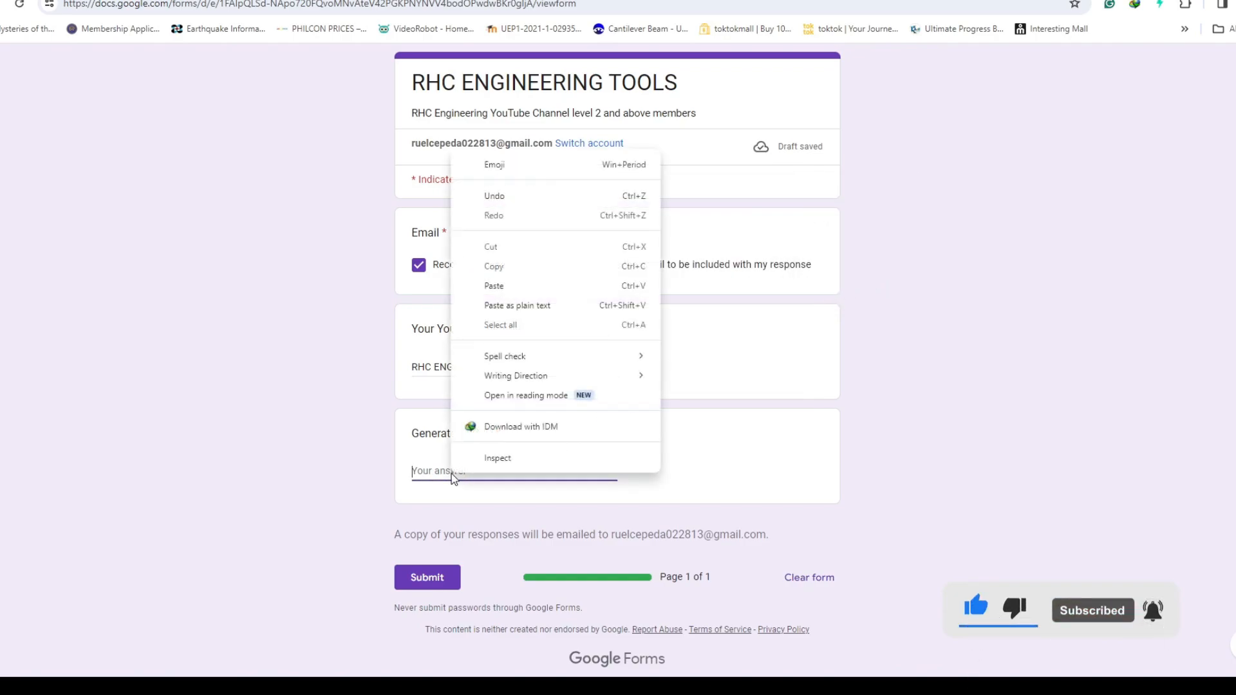
left_click(520, 286)
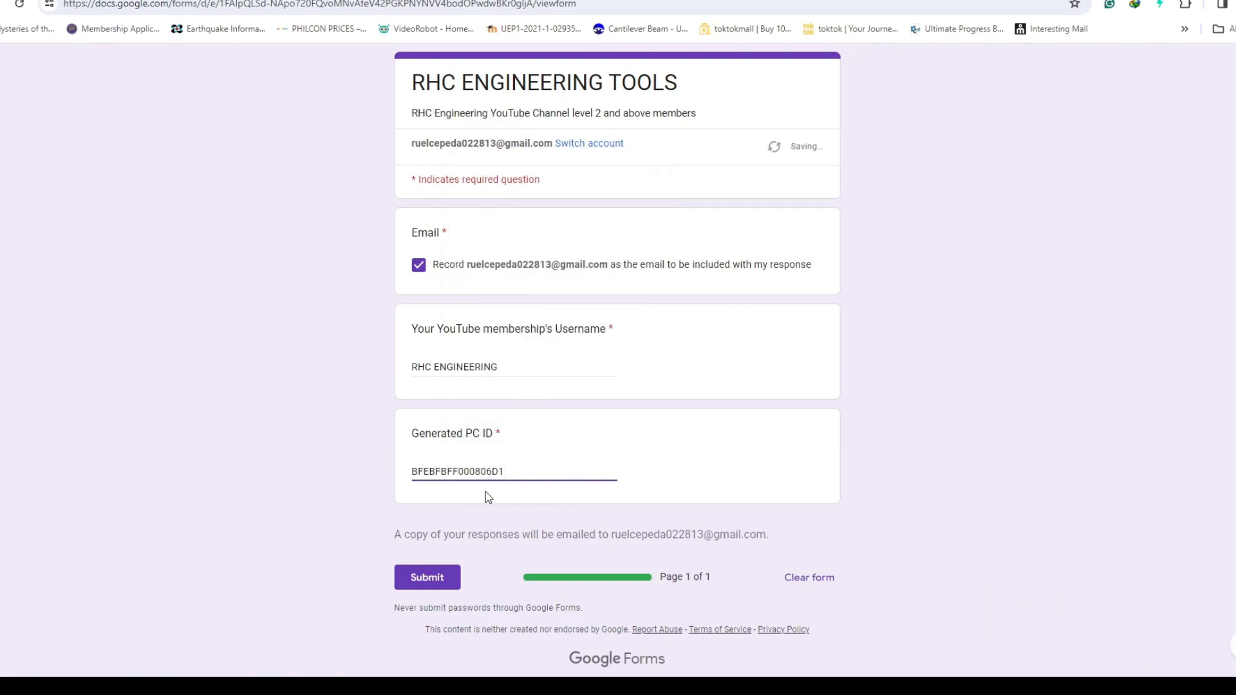
left_click(436, 580)
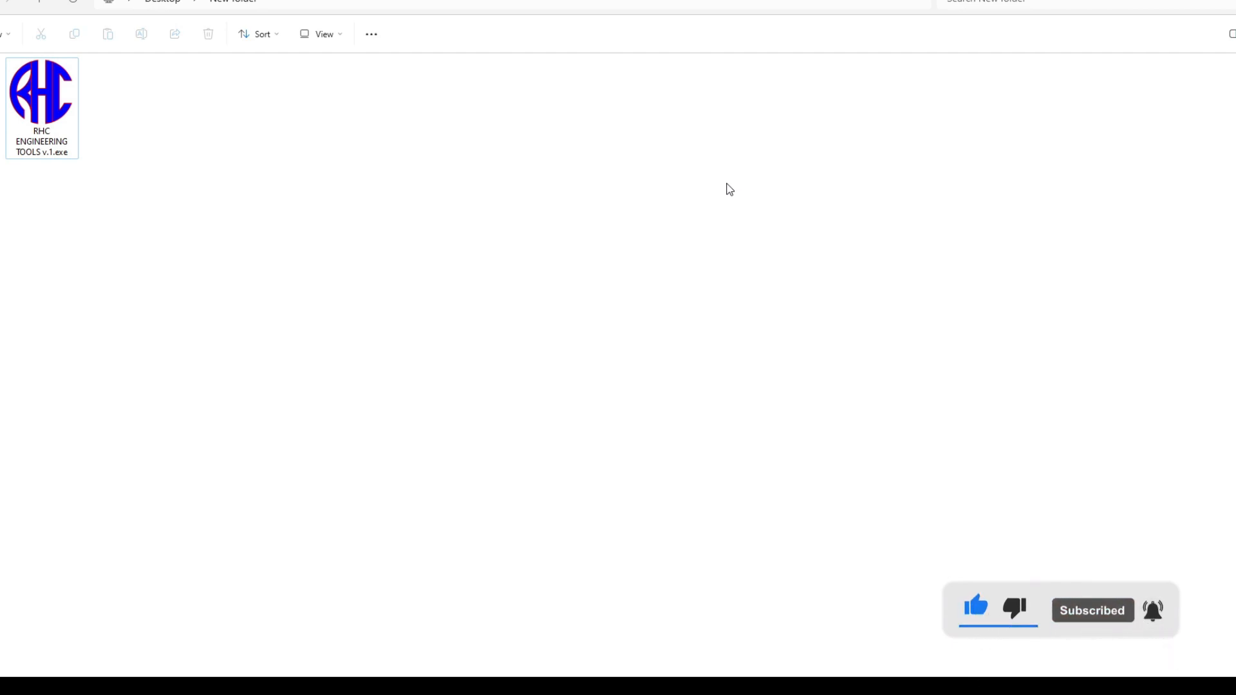
Step: Launch RHC ENGINEERING TOOLS v.1.exe again and open the Longitudinal Reinforcement calculator
left_click(60, 129)
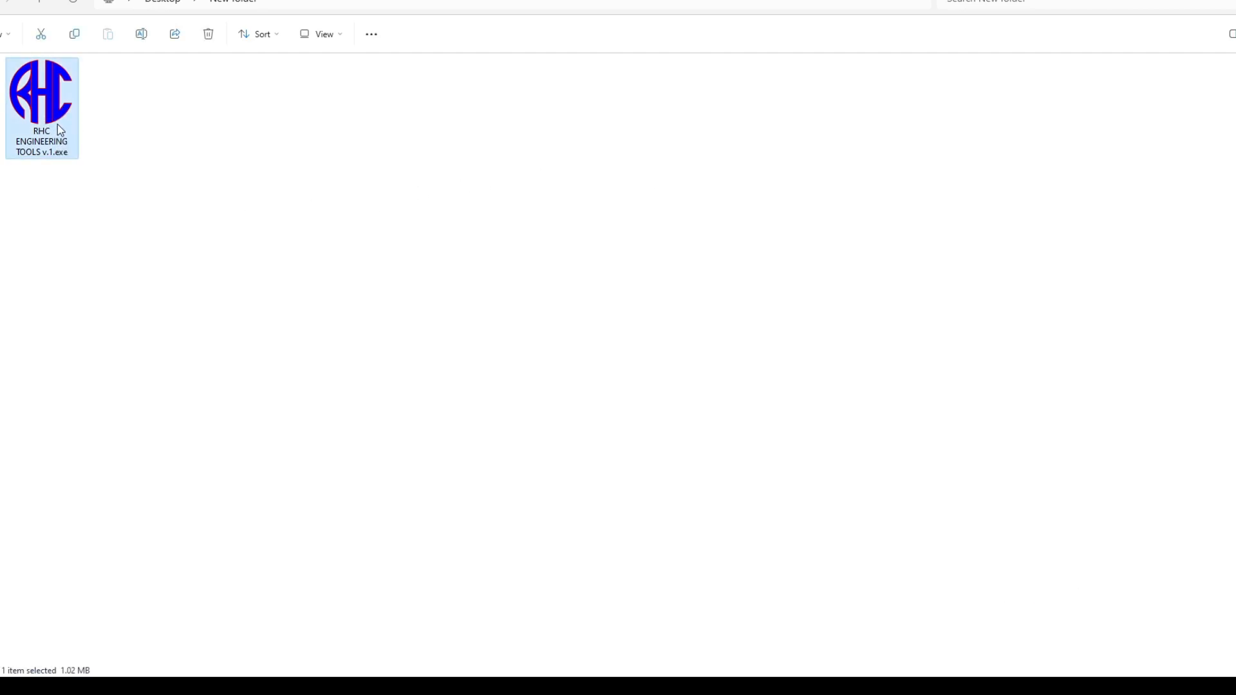
left_click_drag(636, 188, 667, 213)
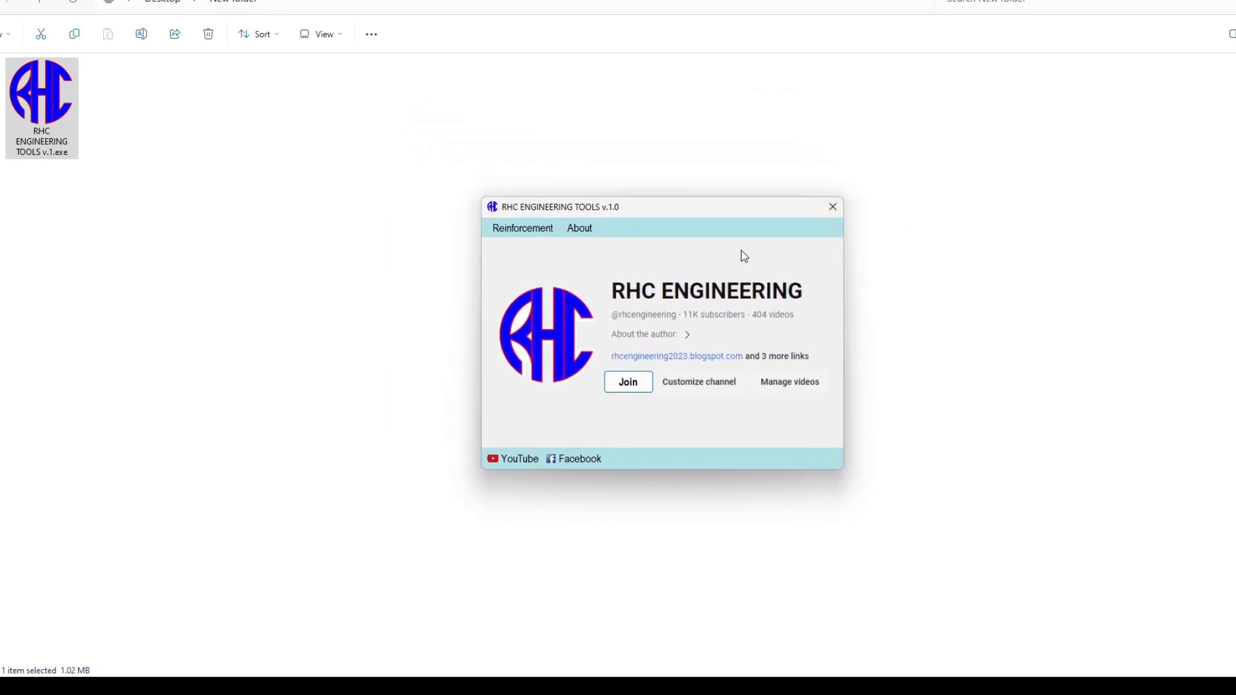
left_click(519, 229)
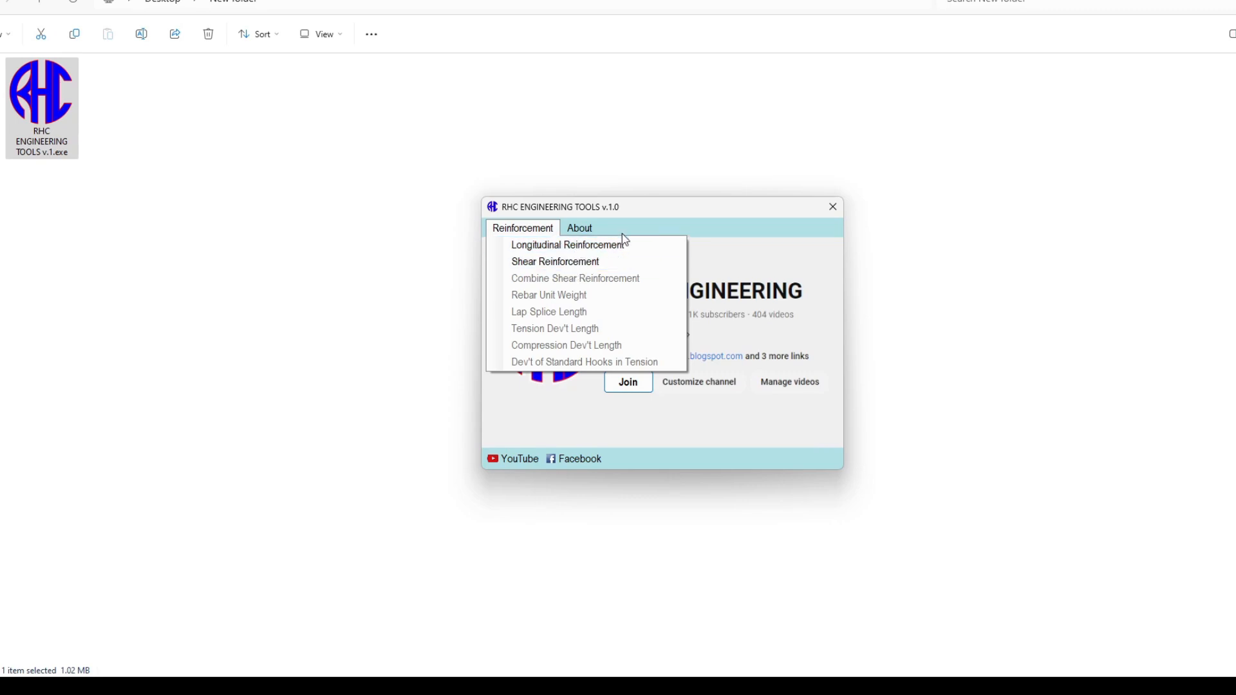
left_click_drag(636, 213, 577, 203)
left_click(462, 220)
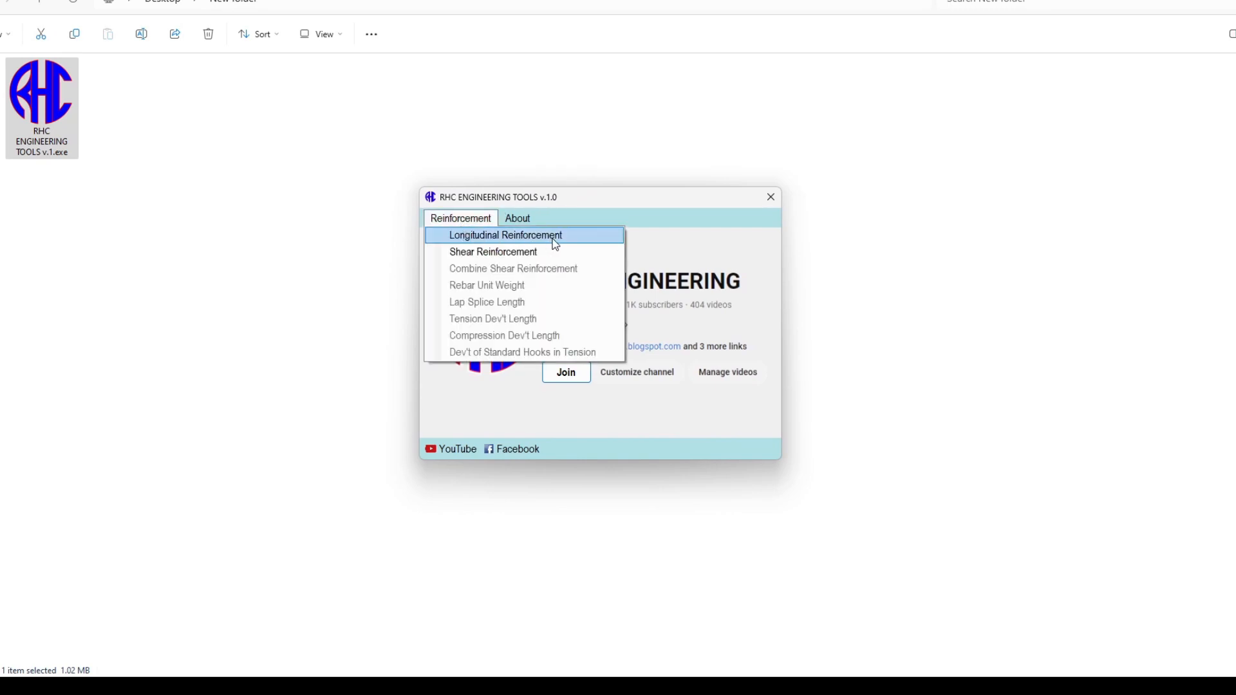
left_click(552, 236)
left_click_drag(566, 193, 620, 167)
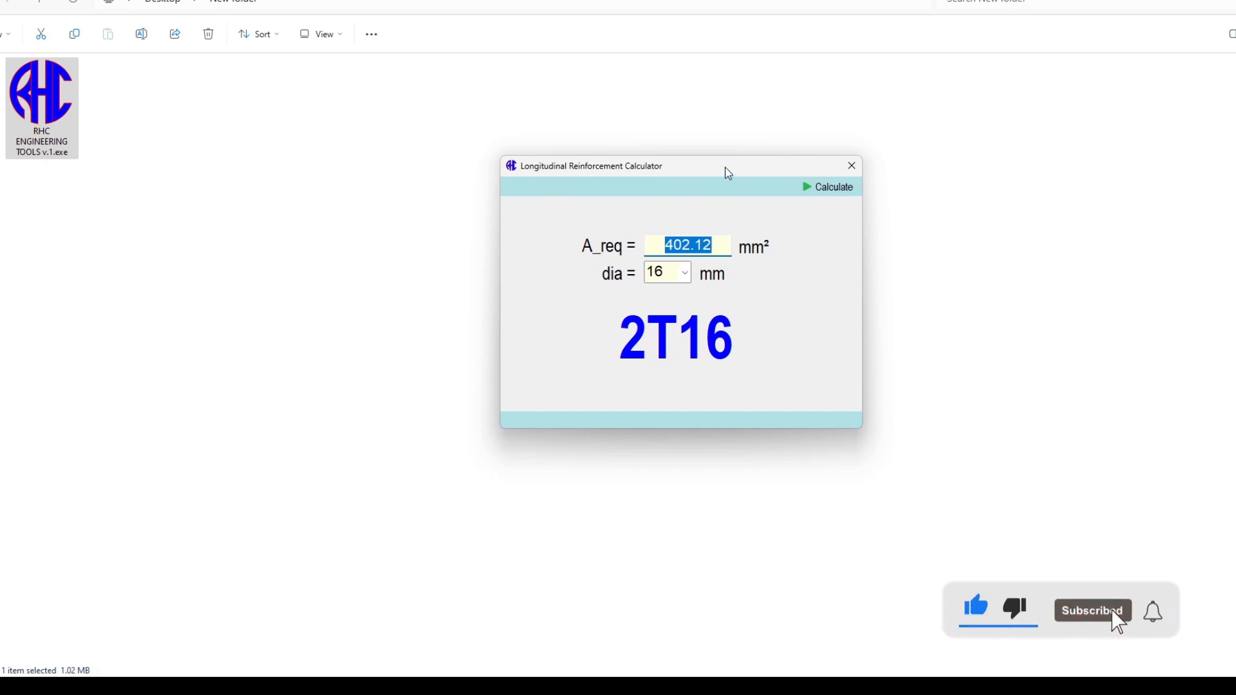
left_click_drag(726, 171, 709, 183)
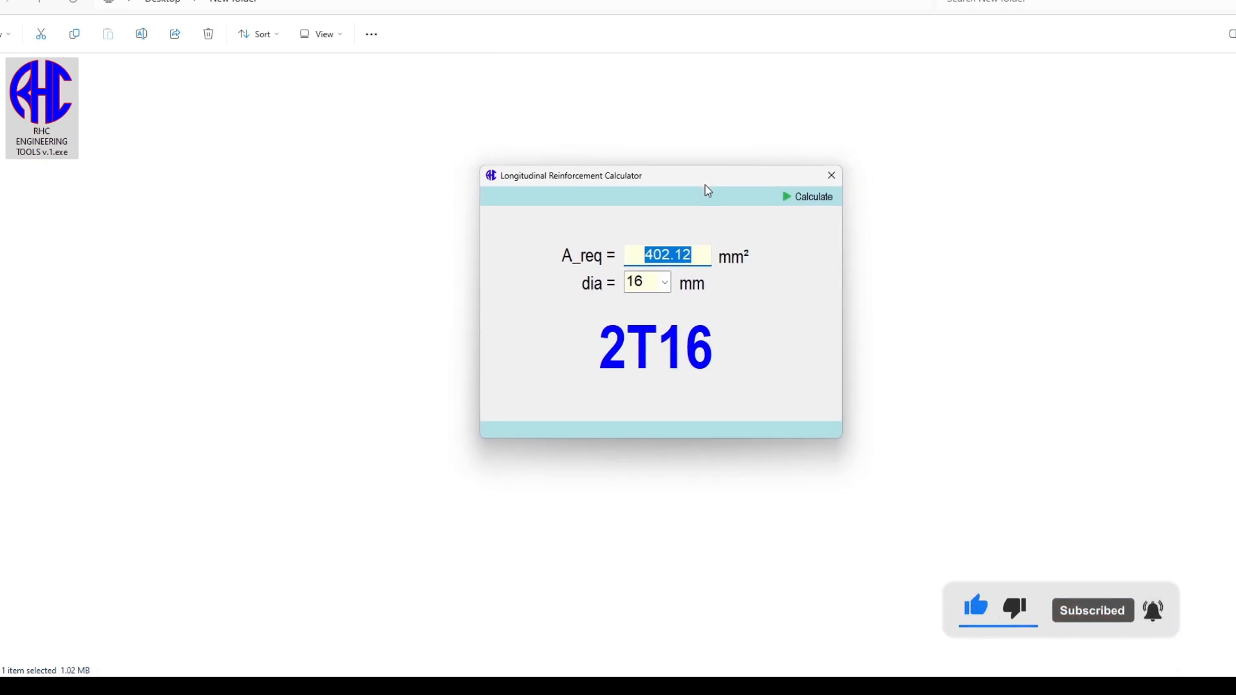
left_click_drag(707, 179, 677, 151)
Step: Examine the required area input and the list of selectable bar diameters
left_click(671, 231)
double_click(673, 232)
left_click(618, 235)
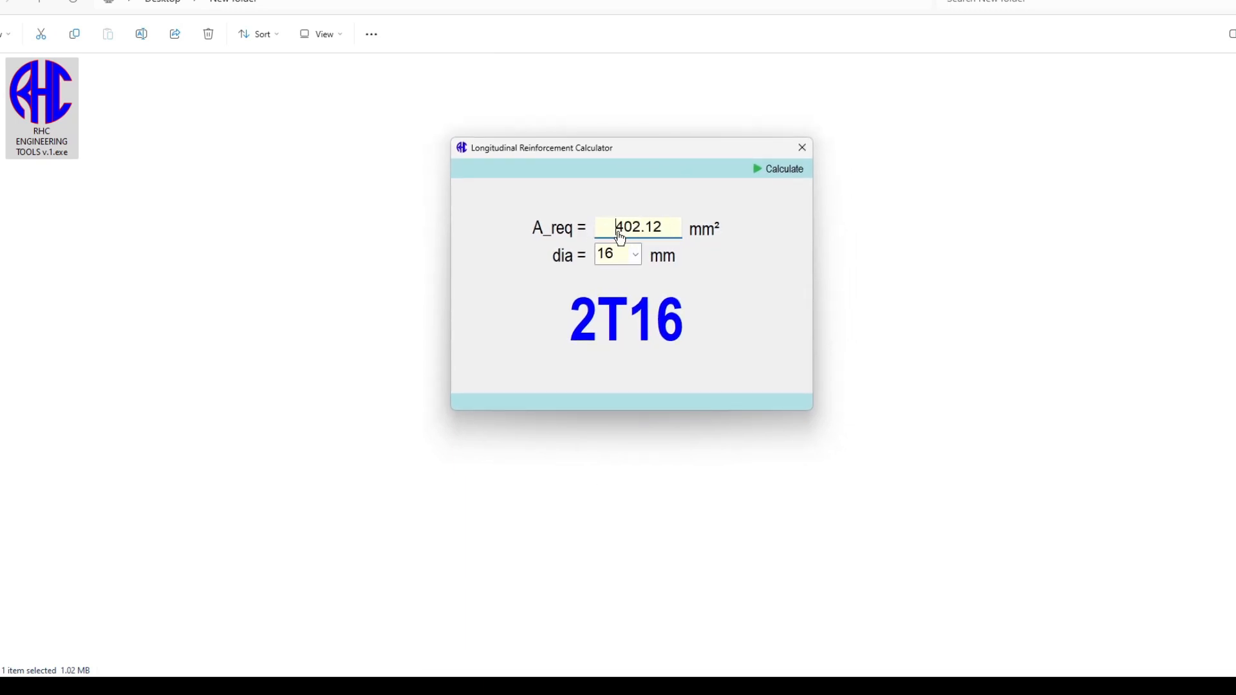
left_click_drag(617, 233, 684, 232)
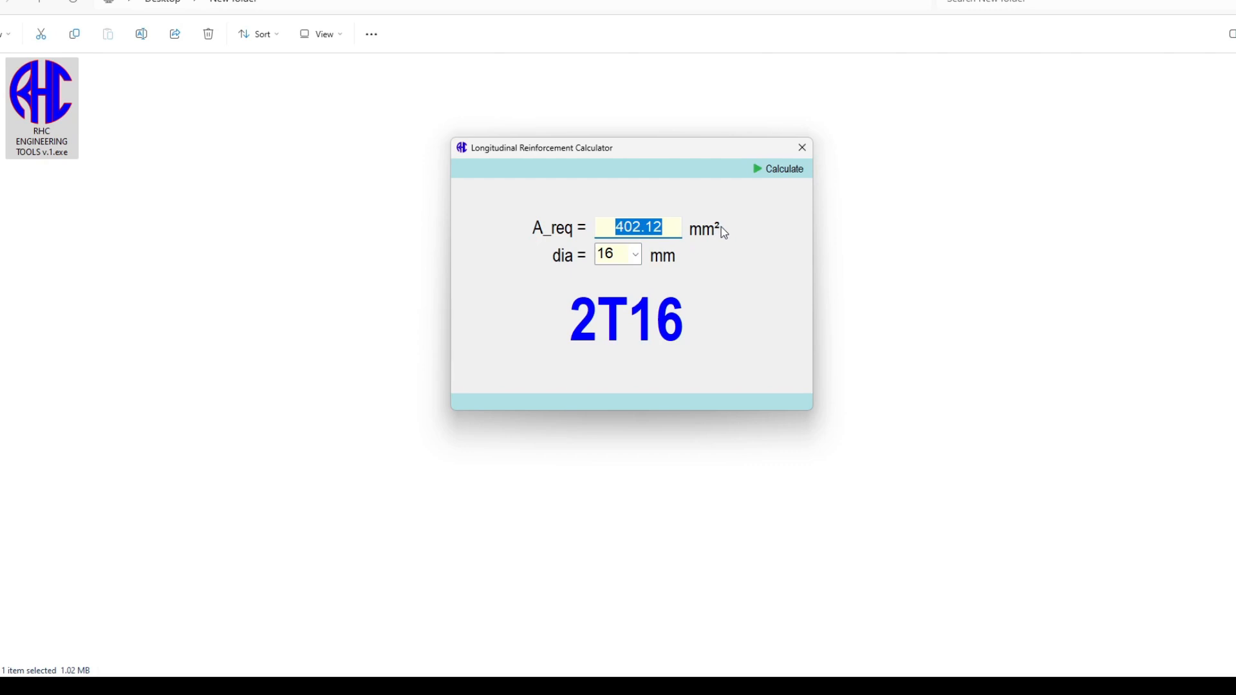
left_click(636, 255)
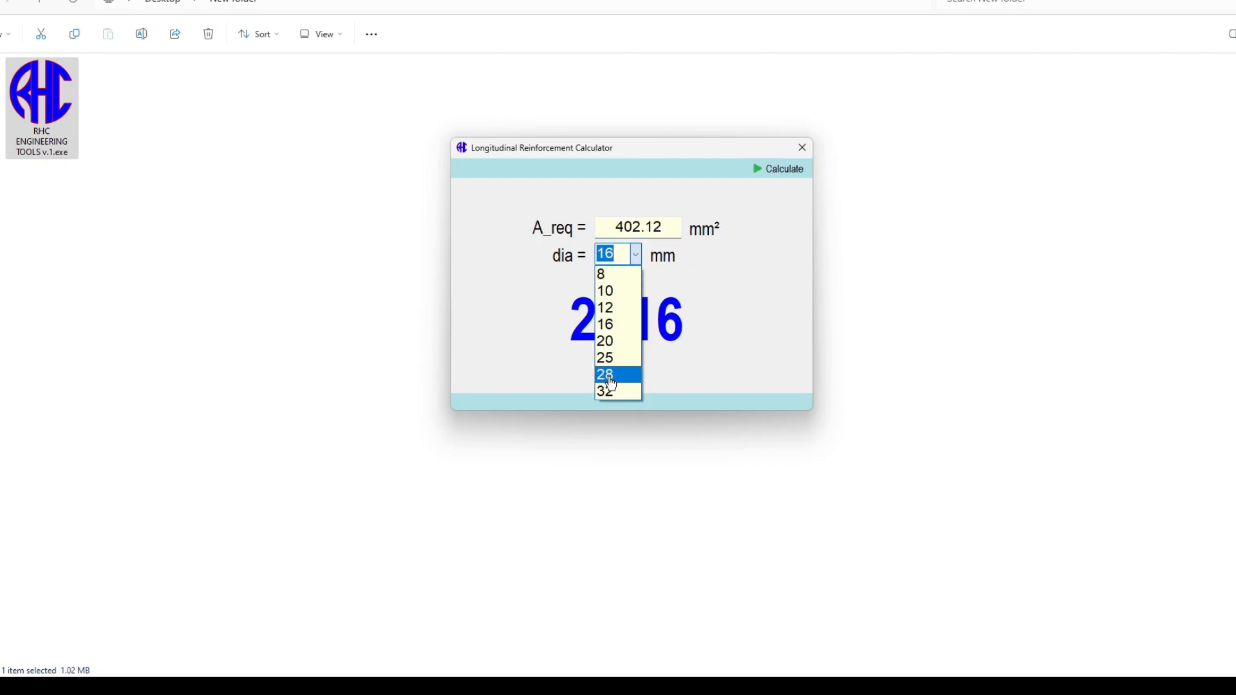
left_click(747, 301)
Step: Set the bar diameter to 25 mm and calculate the longitudinal reinforcement
left_click(636, 256)
left_click(616, 356)
left_click(779, 168)
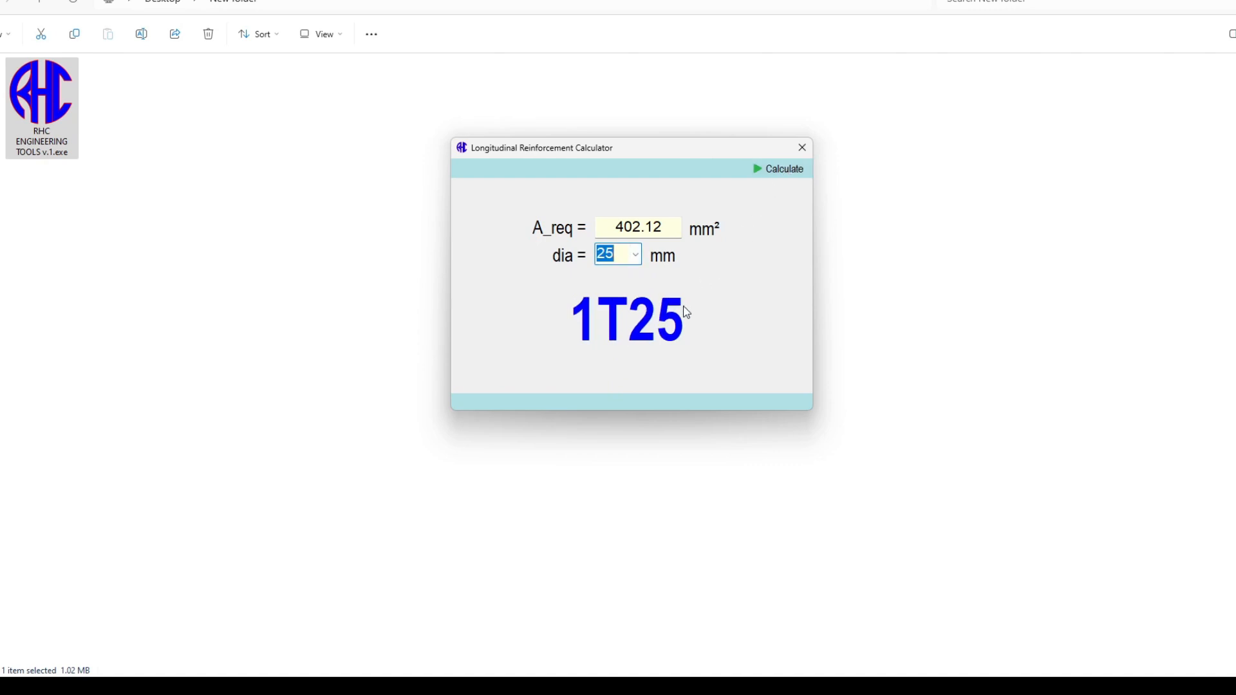
Step: Change the bar diameter to 10 mm and recalculate the required bars
left_click(635, 255)
left_click(611, 287)
left_click(790, 173)
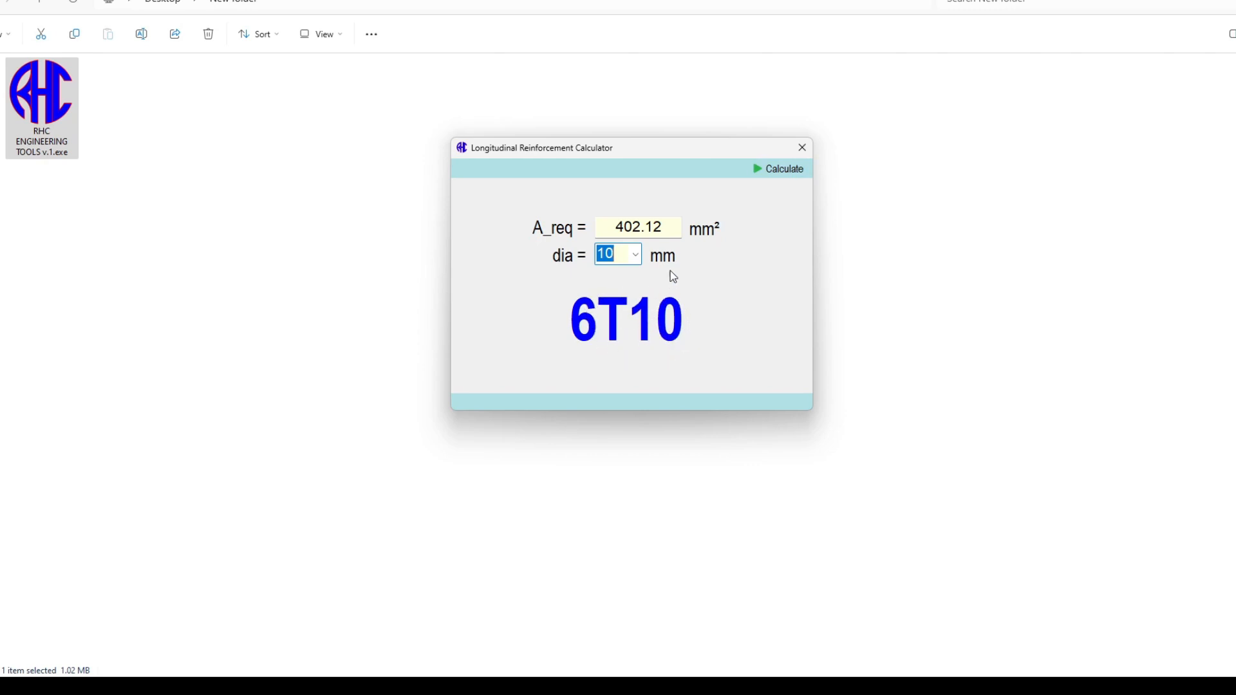
Step: Set the required reinforcement area A_req to 500 mm² and recalculate
left_click_drag(669, 228, 581, 229)
type("500")
left_click(790, 167)
left_click_drag(661, 161, 678, 164)
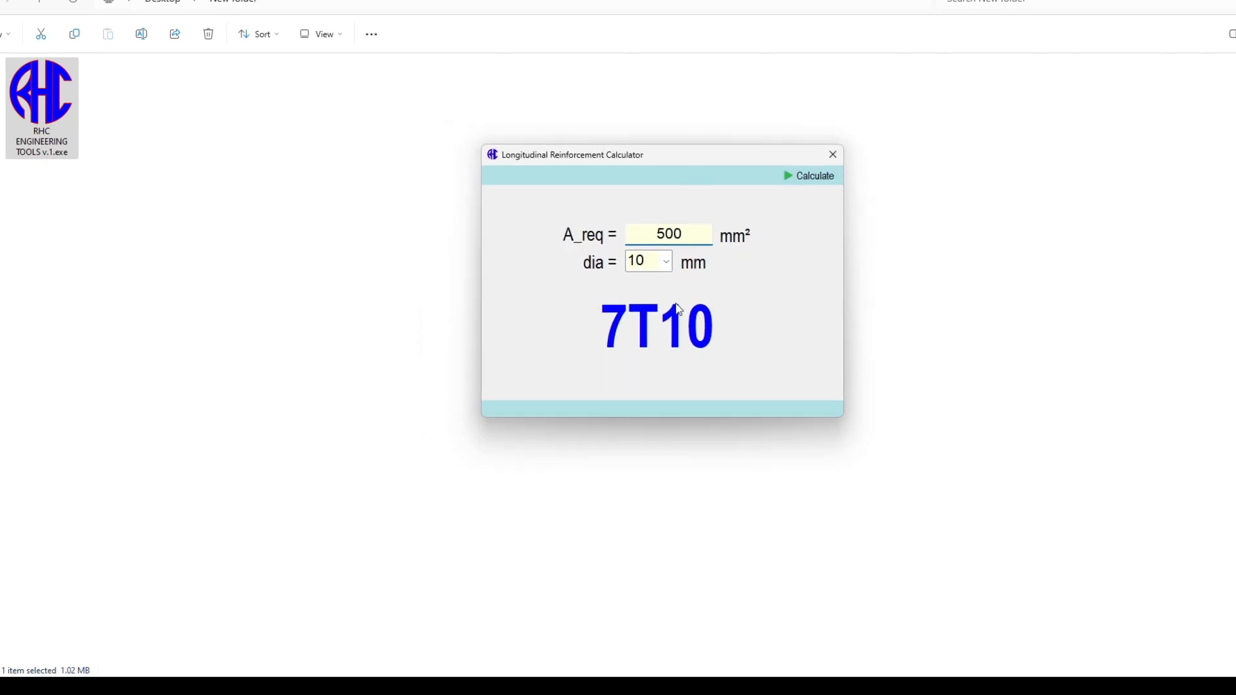
Step: Set the bar diameter to 12 mm and recalculate the longitudinal reinforcement
left_click(649, 262)
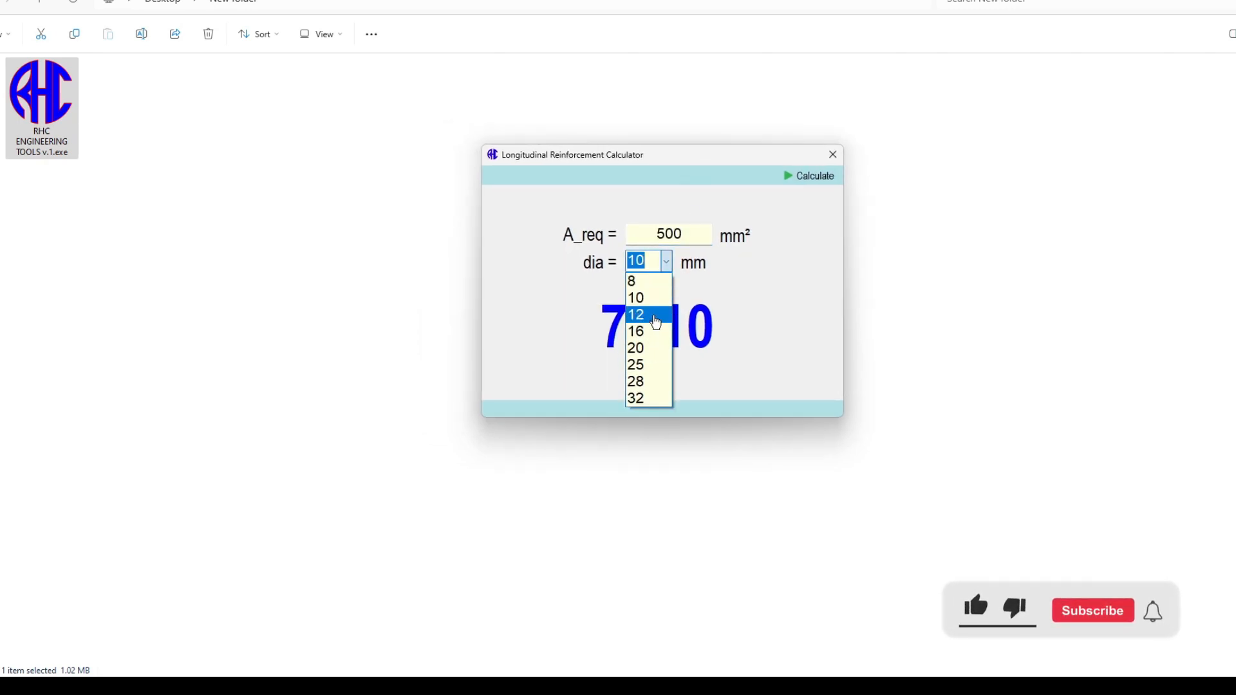
left_click(647, 314)
left_click(812, 175)
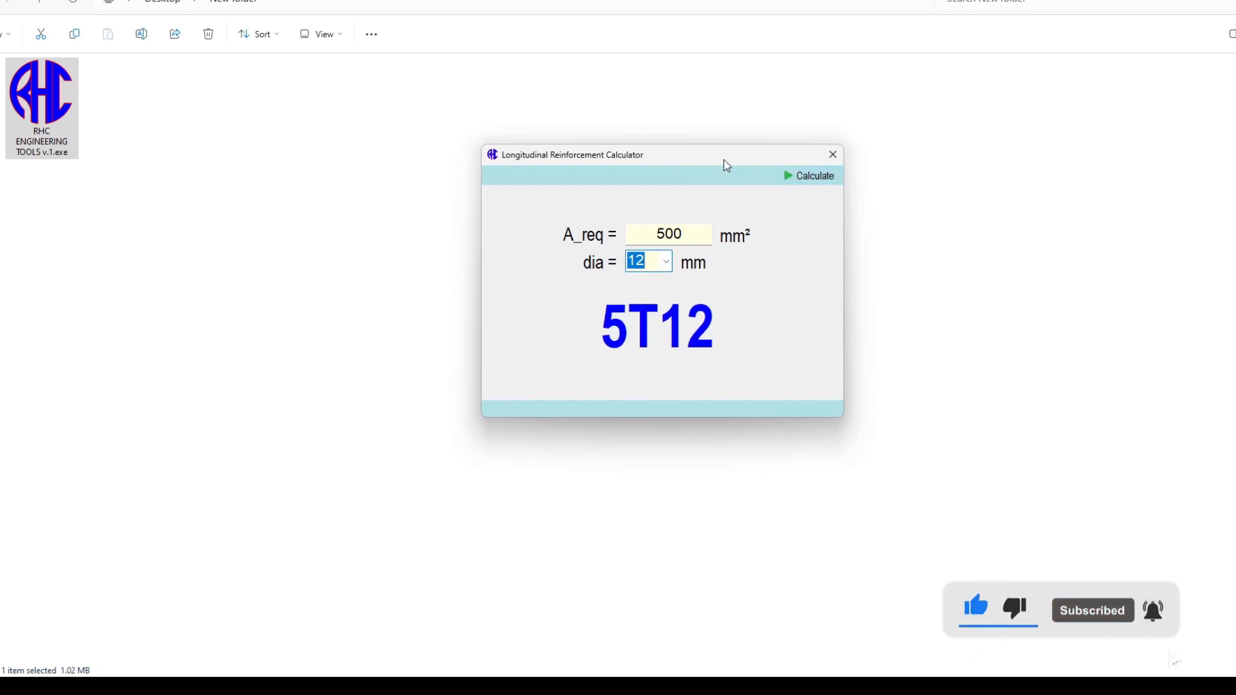
left_click_drag(705, 149, 728, 139)
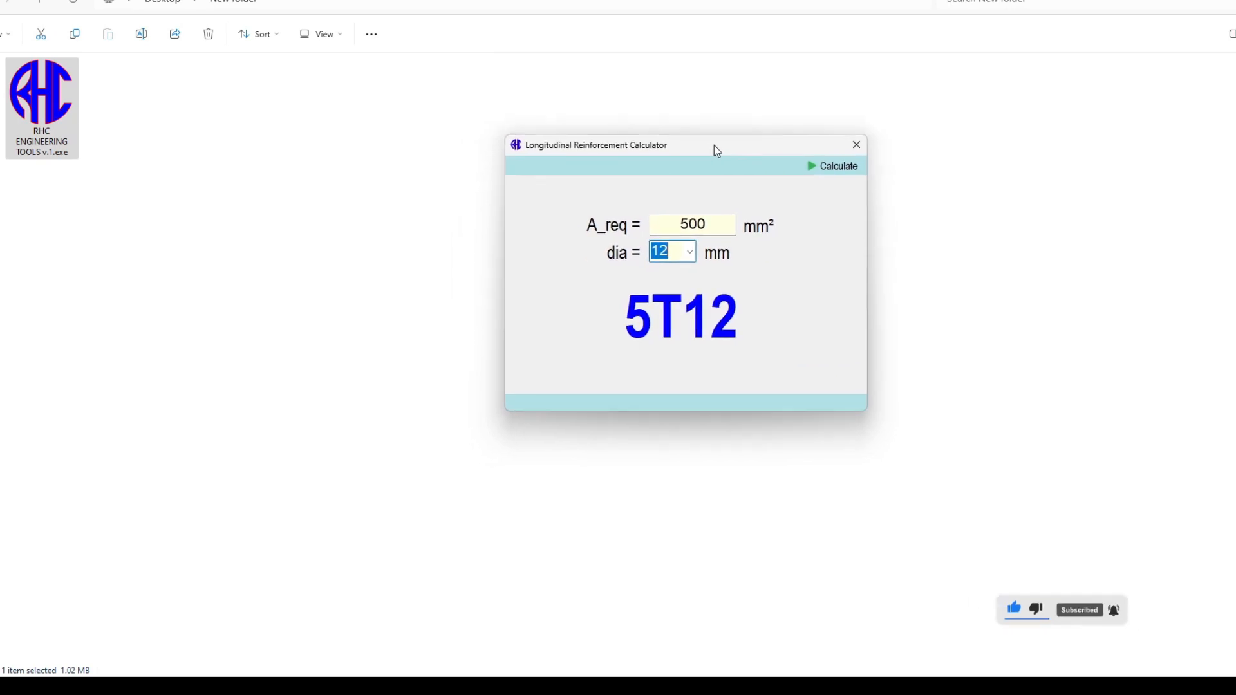
Step: Close the Longitudinal Reinforcement calculator and open the Shear Reinforcement calculator
left_click(855, 147)
left_click_drag(652, 201, 700, 187)
left_click(513, 210)
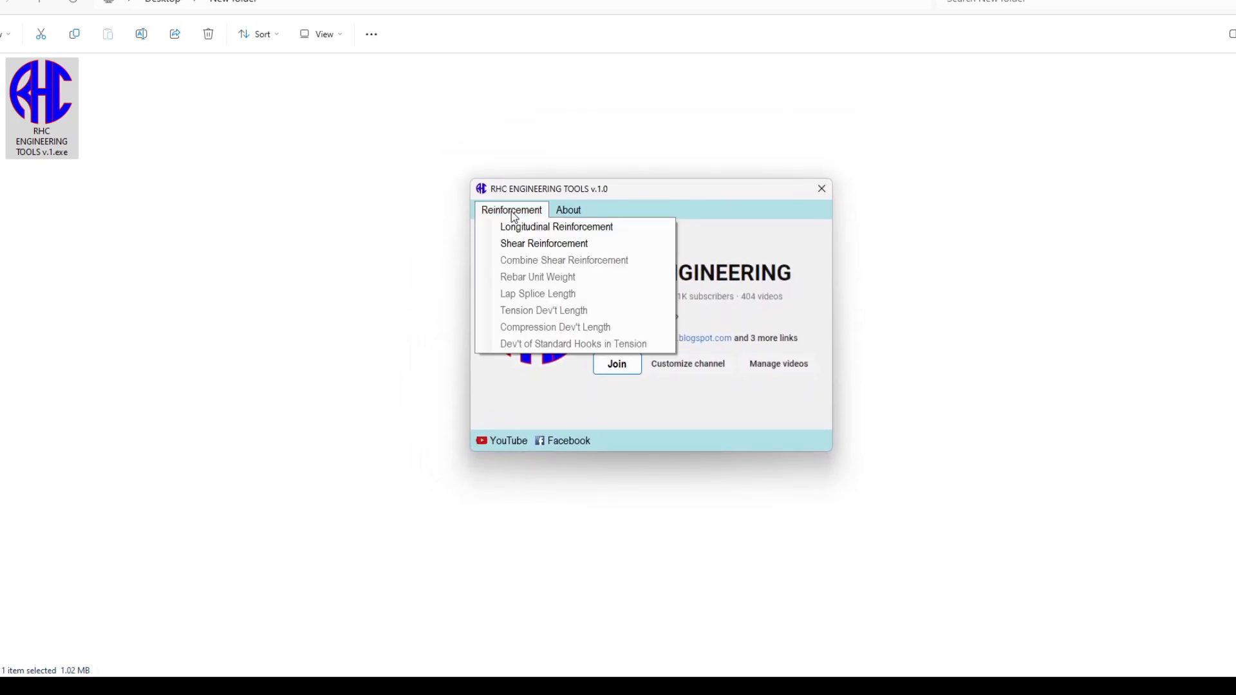
left_click(595, 249)
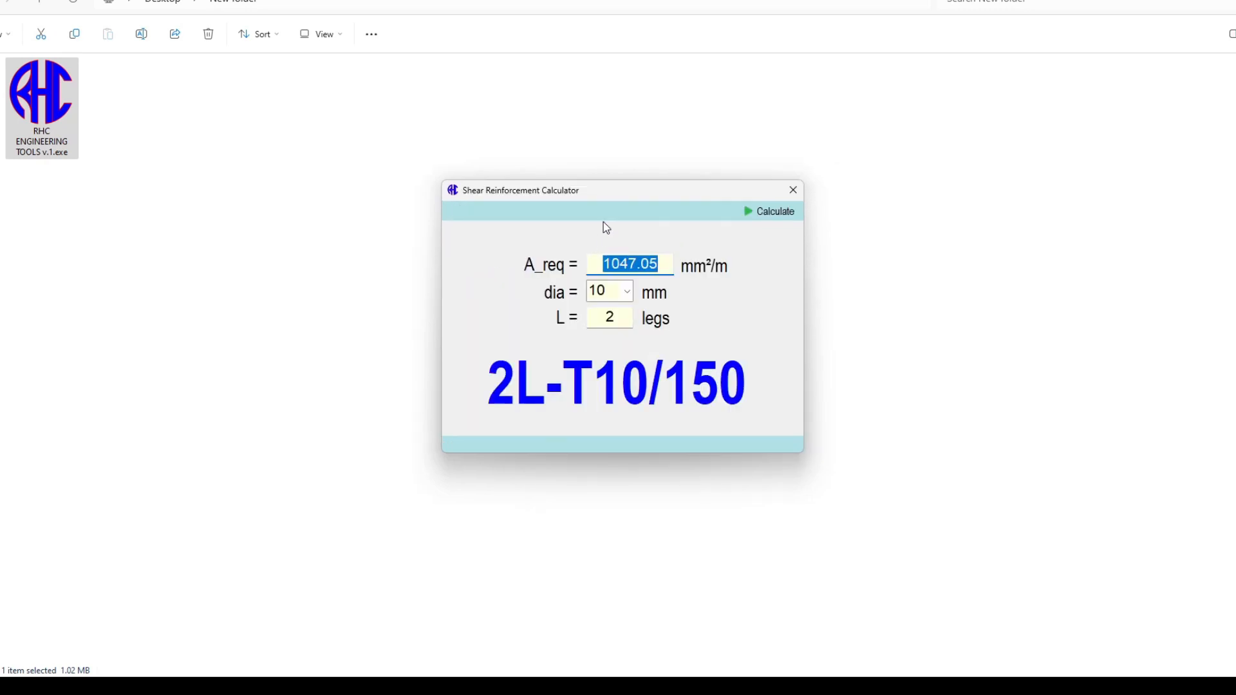
left_click_drag(606, 196, 655, 171)
Step: Examine the shear calculator's required area, bar diameter options and number of legs
left_click(689, 240)
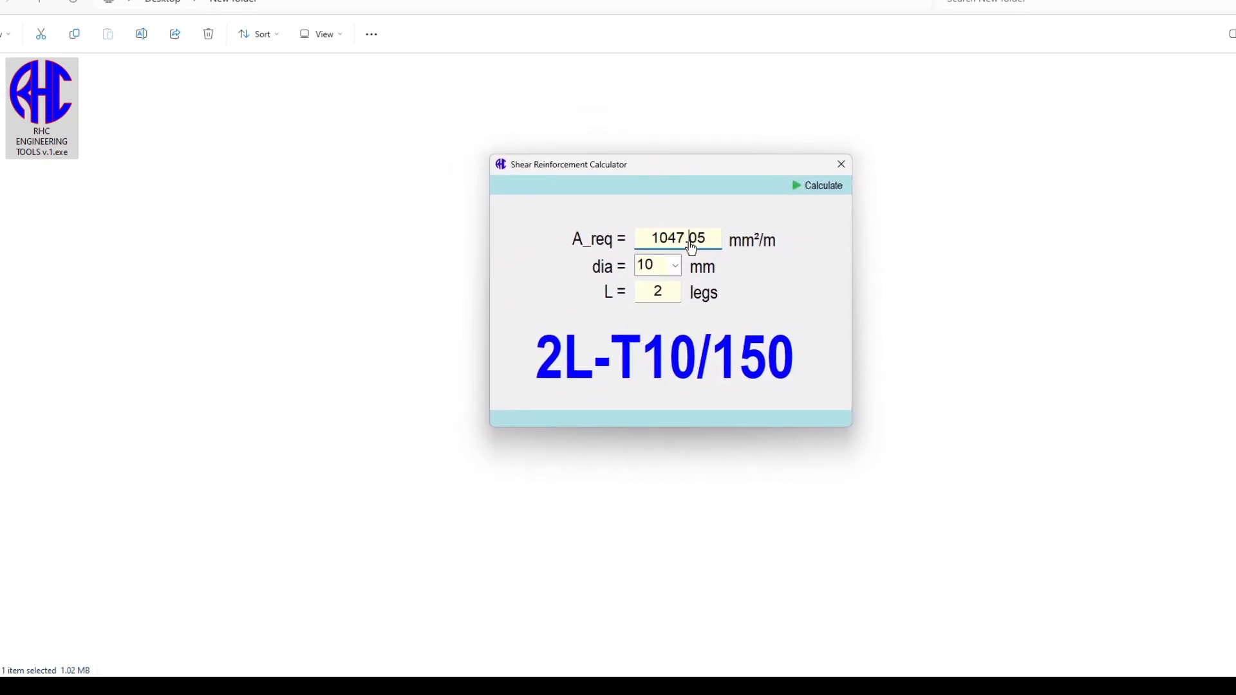
left_click_drag(709, 245, 623, 247)
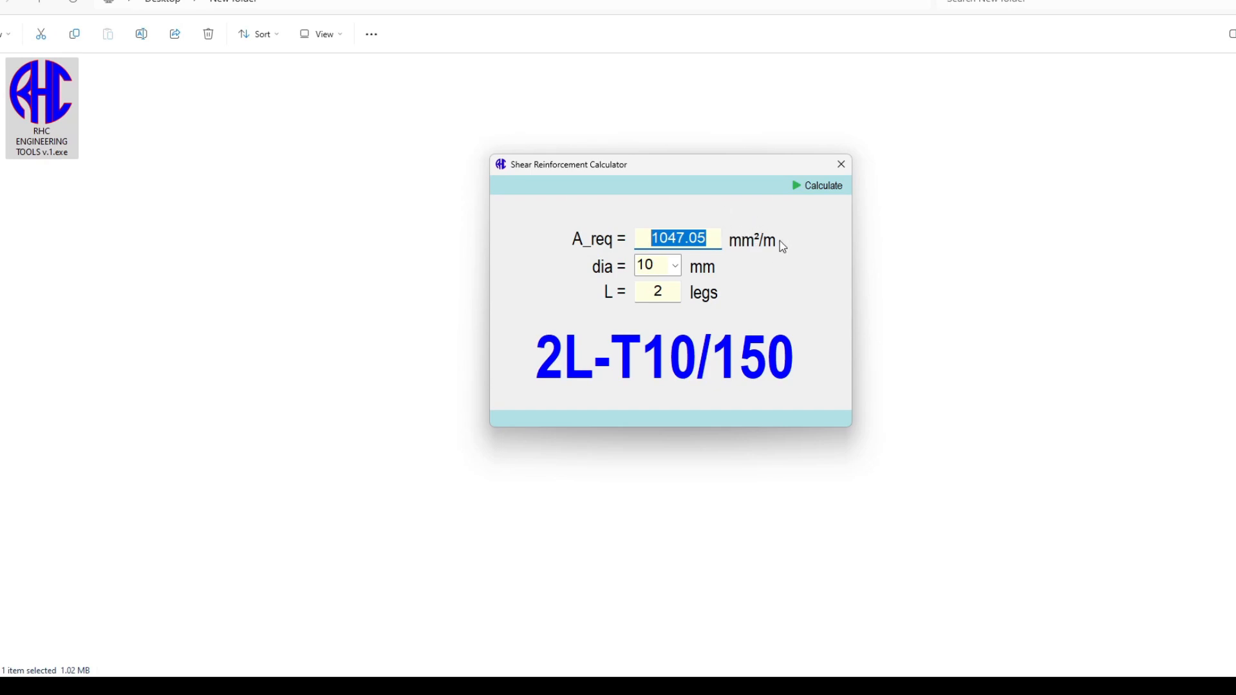
left_click(678, 273)
left_click(676, 271)
left_click(651, 292)
left_click_drag(665, 296, 650, 291)
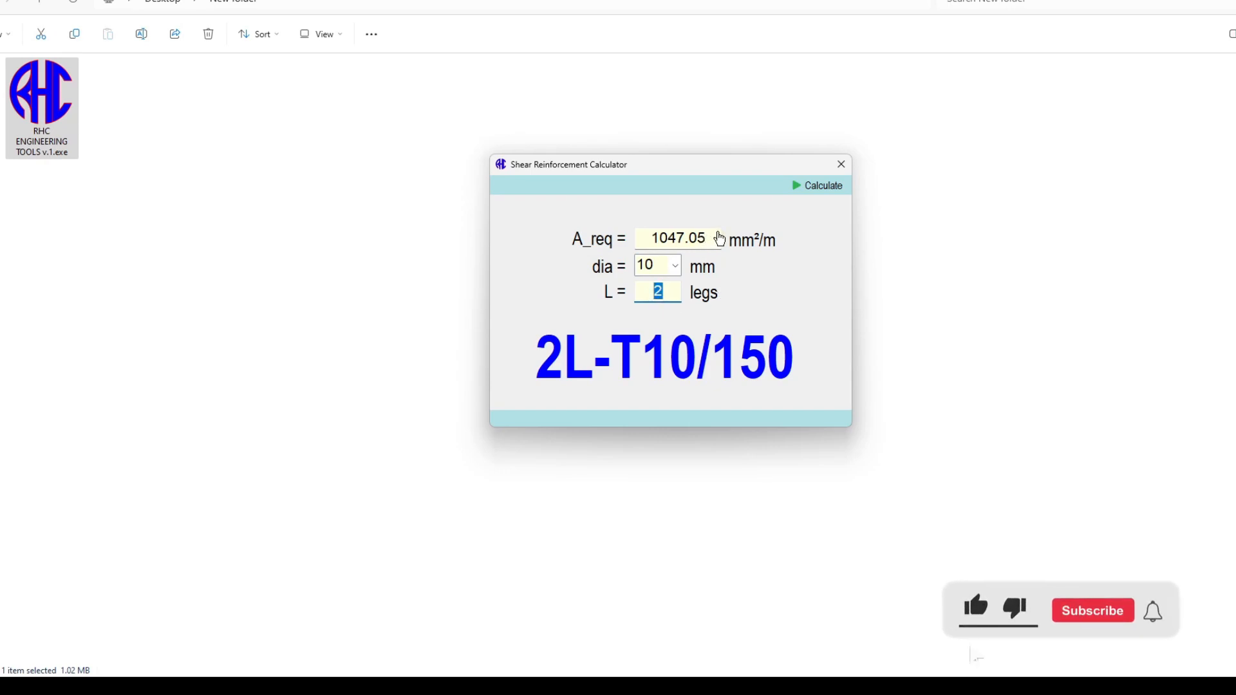
Step: Set the shear bar diameter to 12 mm and calculate the stirrup spacing
left_click(675, 265)
left_click(650, 317)
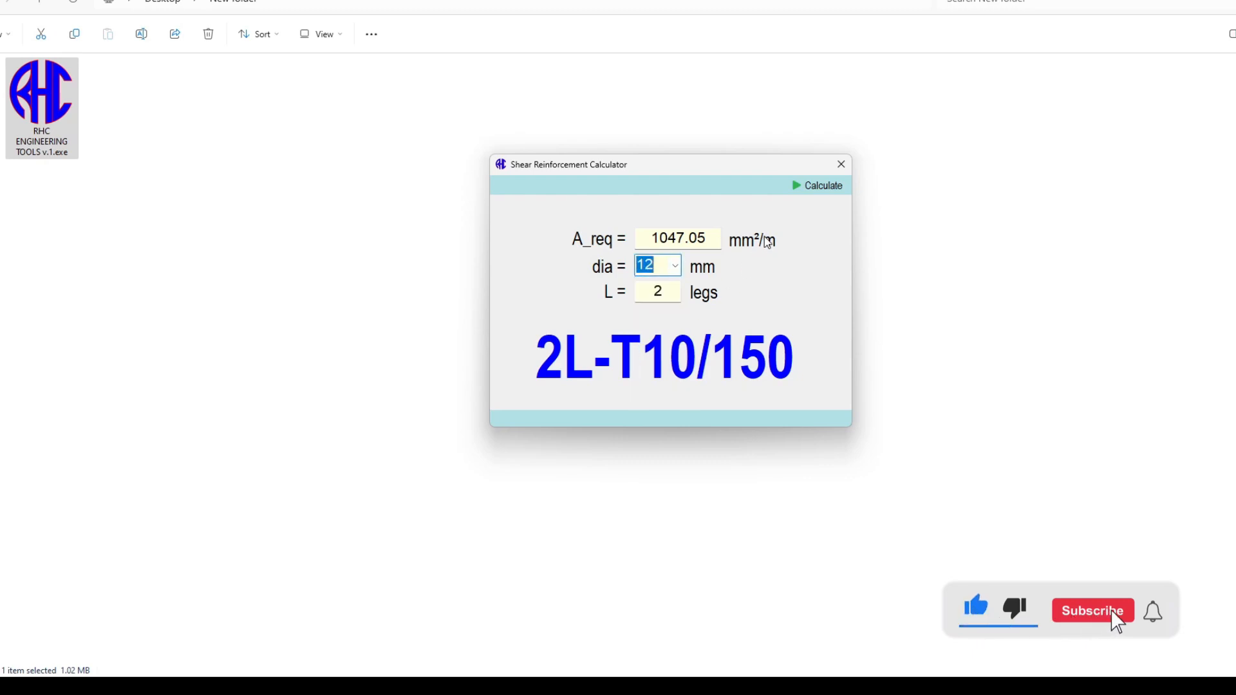
left_click(816, 188)
Step: Set the number of stirrup legs to 3 and recalculate the shear reinforcement
left_click(637, 293)
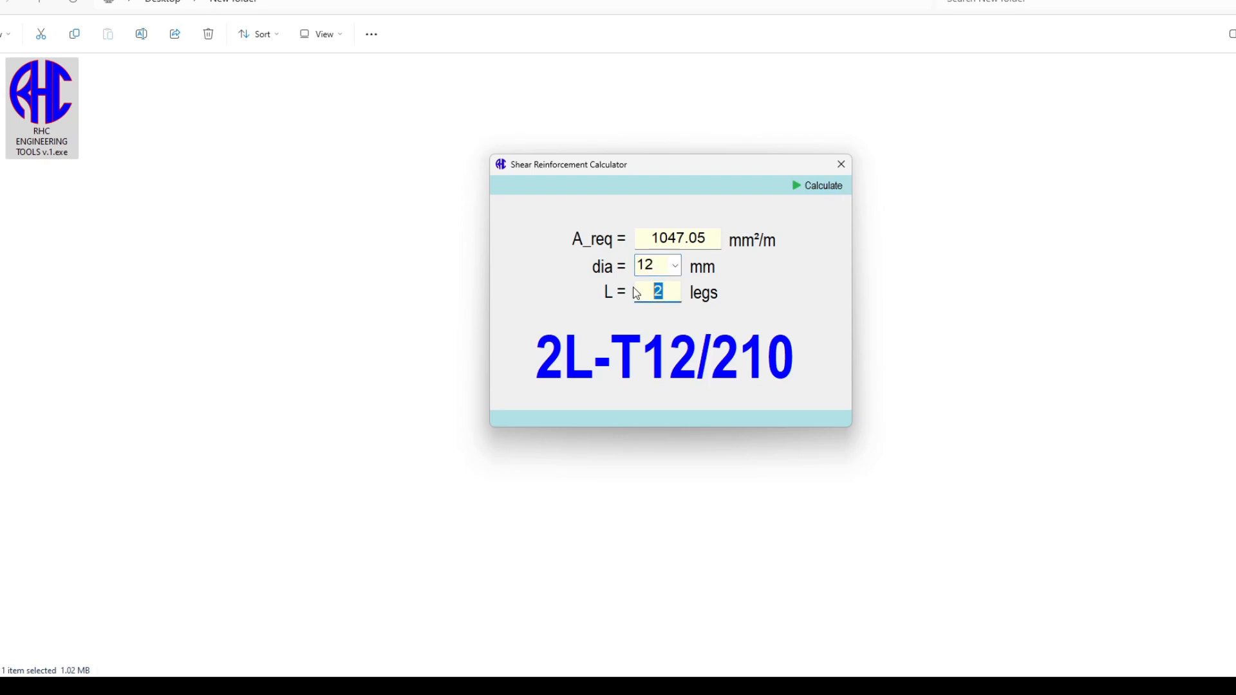
type("3")
left_click(814, 191)
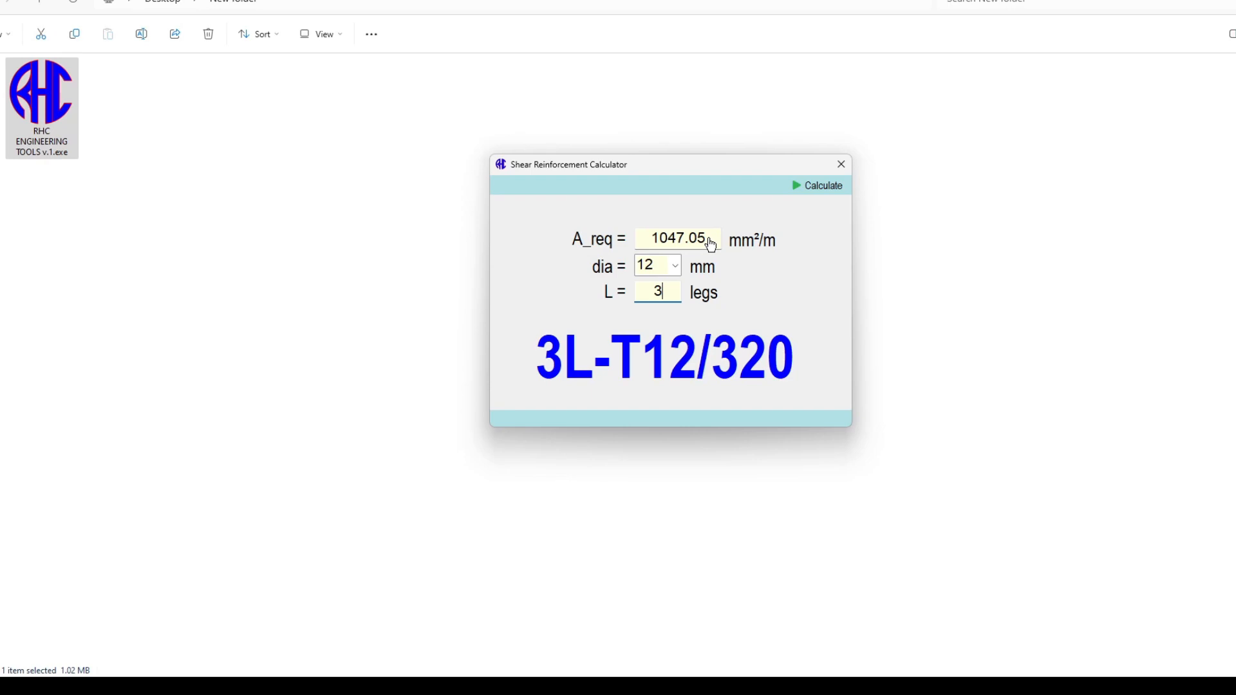
Step: Set the required shear reinforcement area A_req to 5000 mm²/m and recalculate
left_click_drag(719, 243, 612, 246)
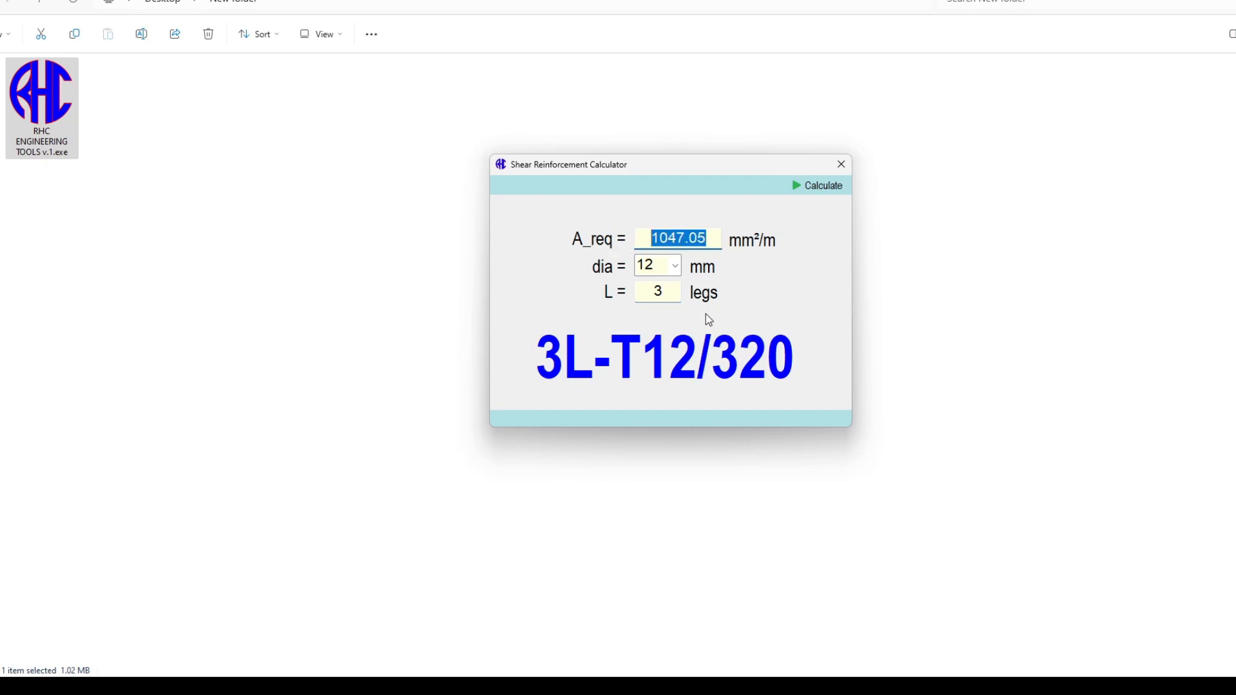
type("5000")
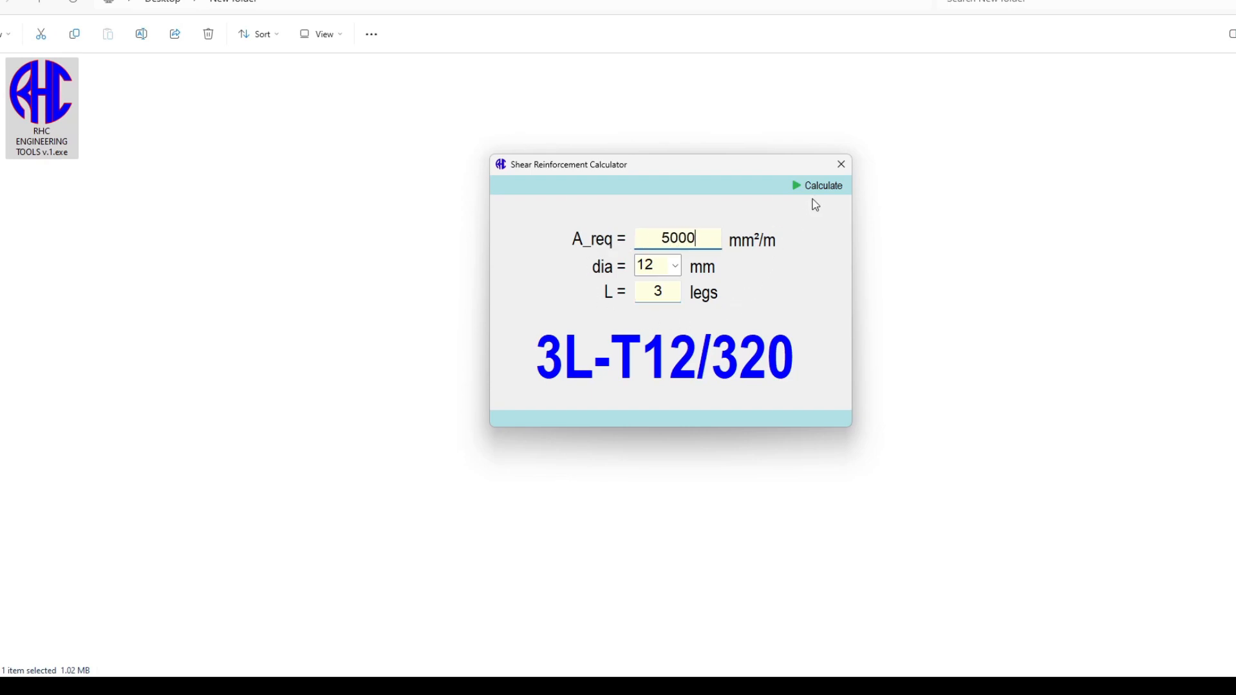
left_click(816, 188)
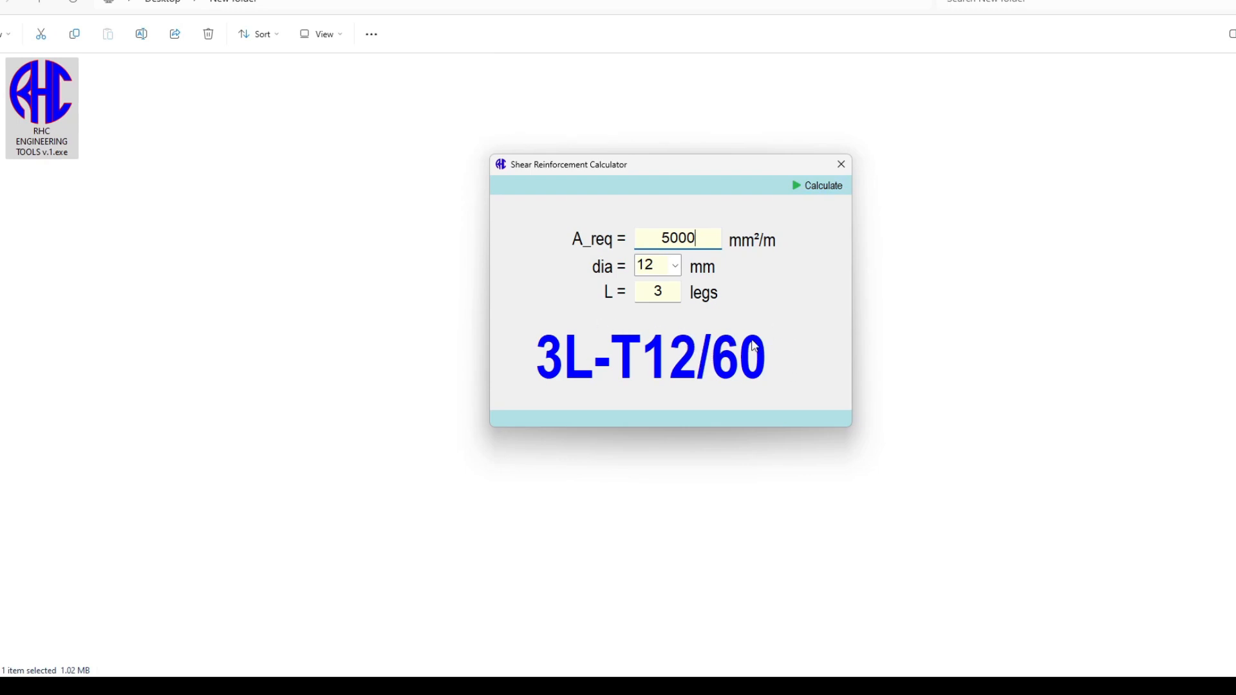
Step: Set the shear bar diameter to 10 mm with 5 legs and recalculate the stirrup spacing
left_click(674, 265)
left_click(676, 267)
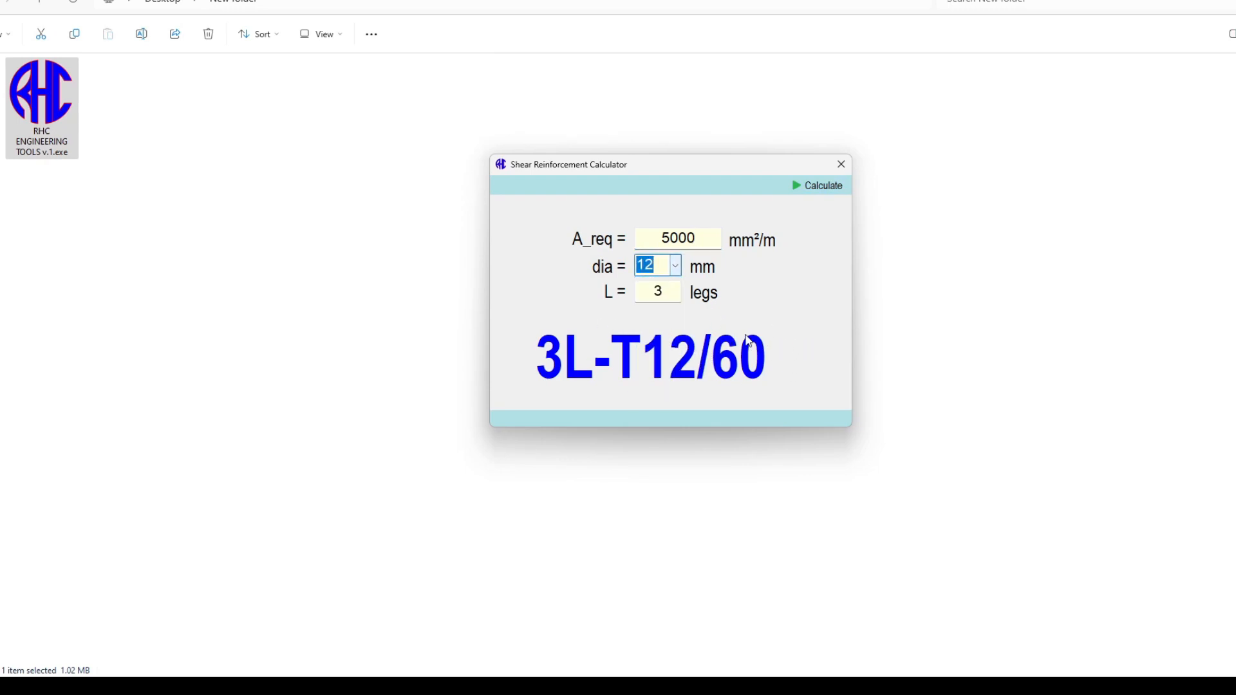
left_click(679, 269)
left_click(650, 300)
key("Tab")
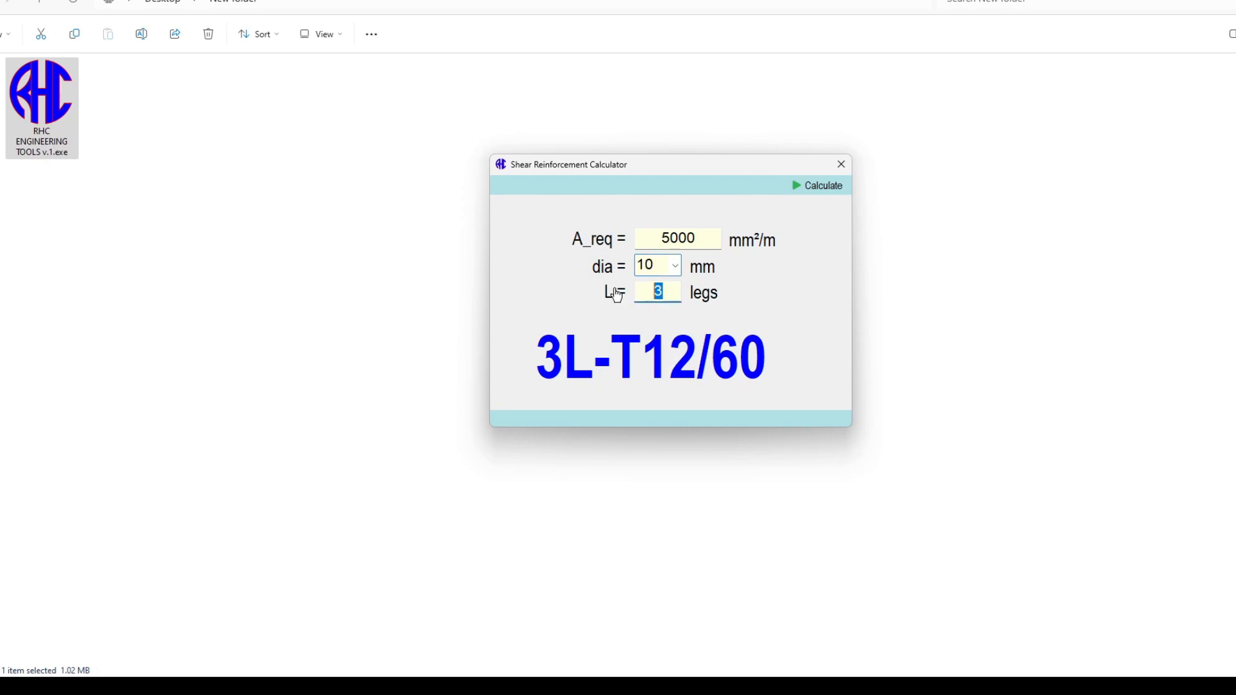
type("5")
left_click(818, 186)
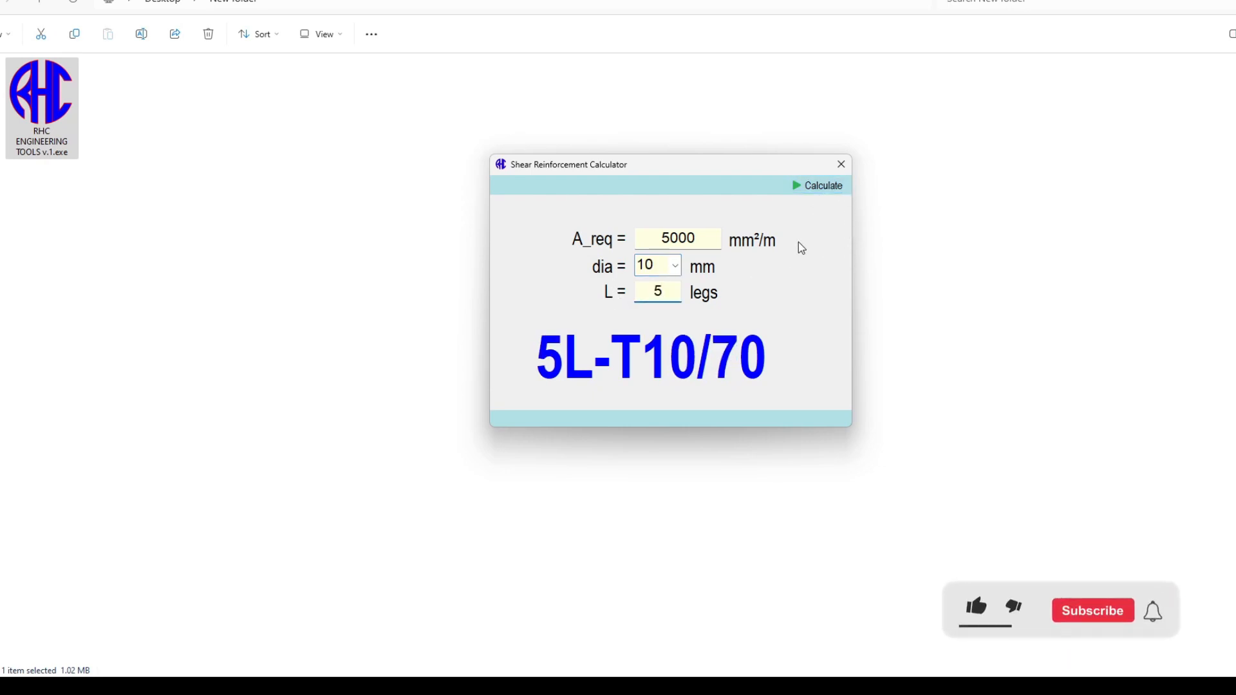
double_click(660, 293)
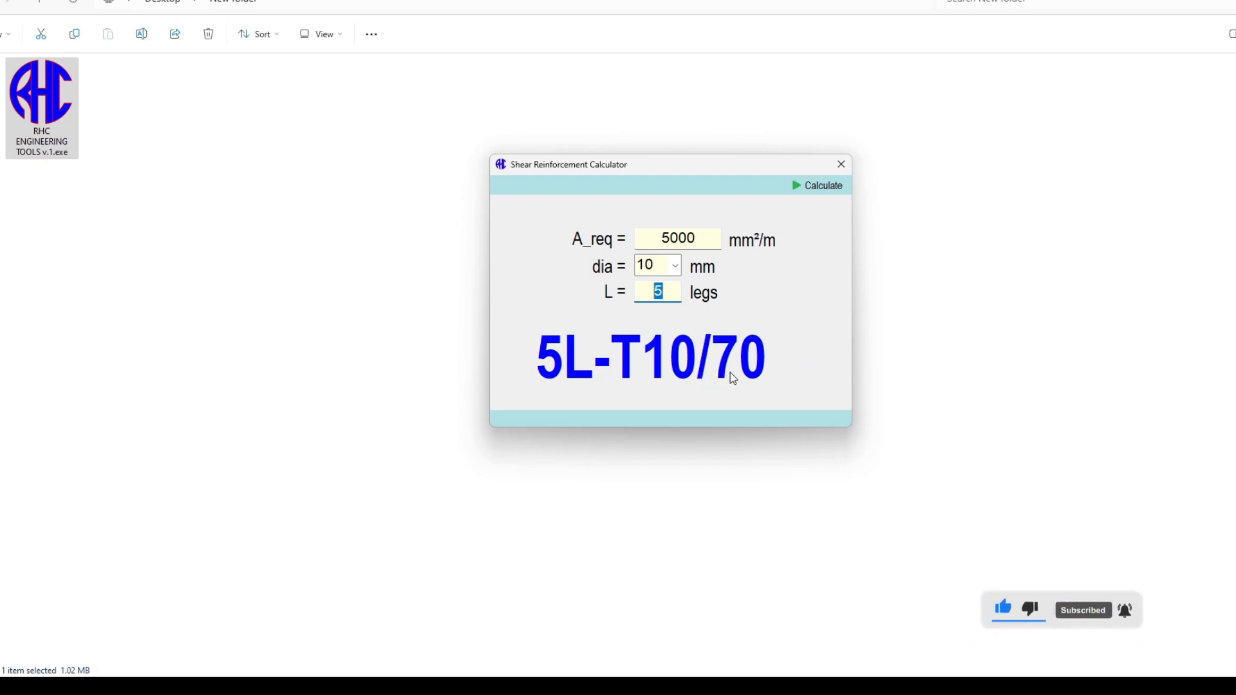
left_click(692, 241)
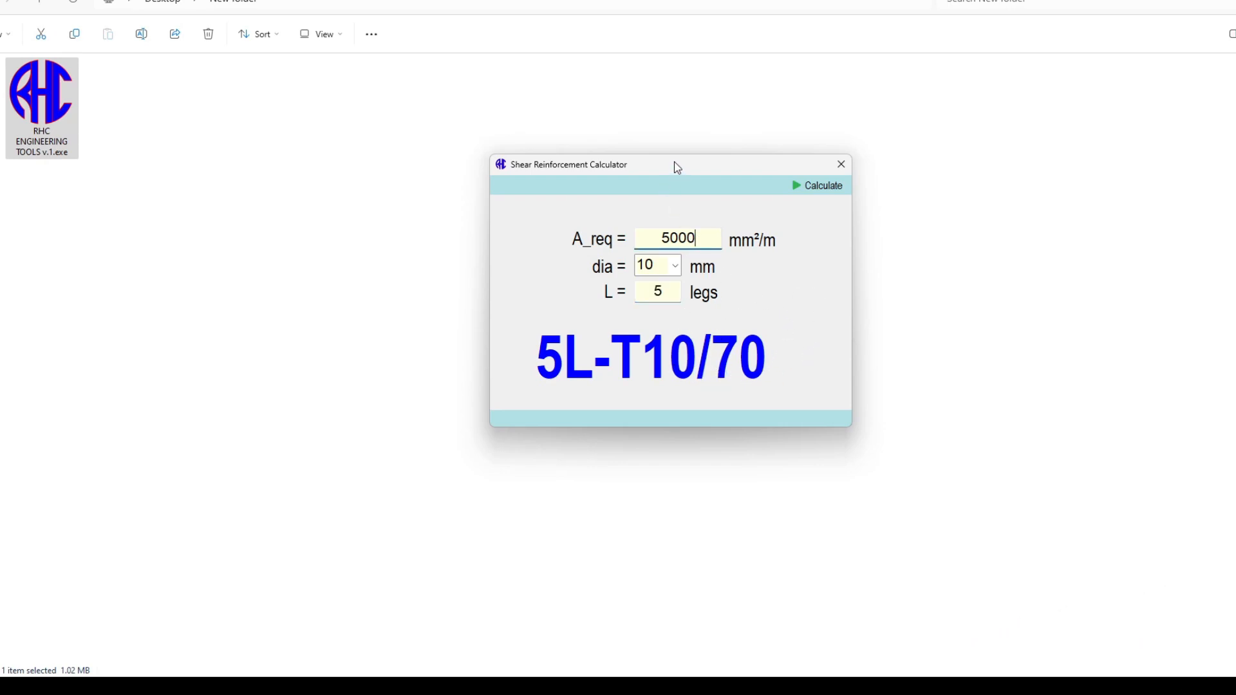
left_click_drag(678, 168, 620, 160)
left_click(600, 283)
left_click(597, 264)
left_click(639, 237)
left_click_drag(646, 157, 622, 161)
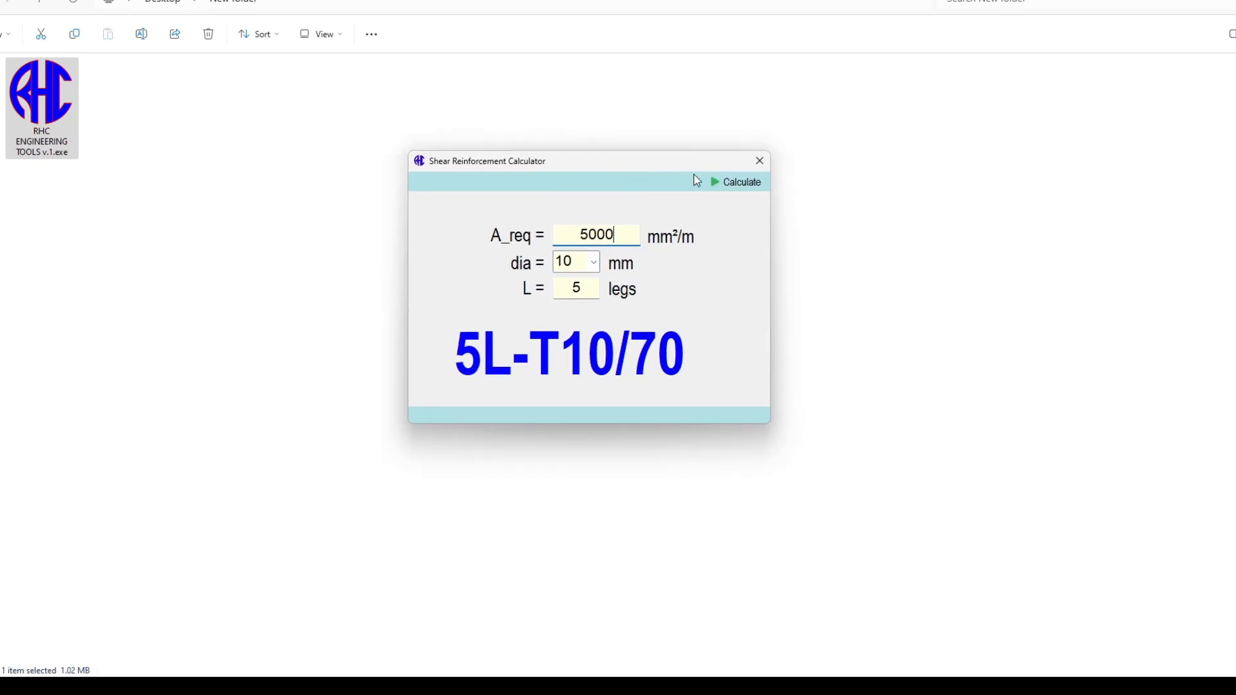
Step: Close the Shear Reinforcement calculator and return to the RHC Engineering Tools main window
left_click(754, 161)
left_click_drag(703, 192, 609, 184)
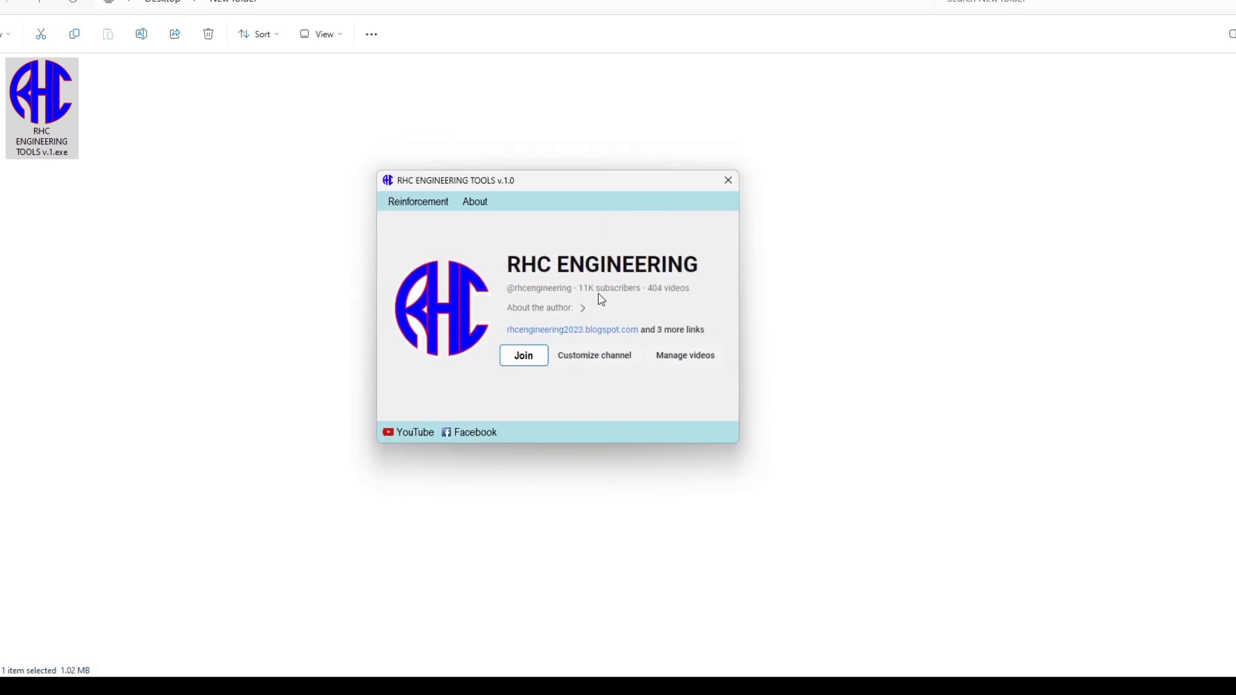
left_click_drag(523, 185, 561, 181)
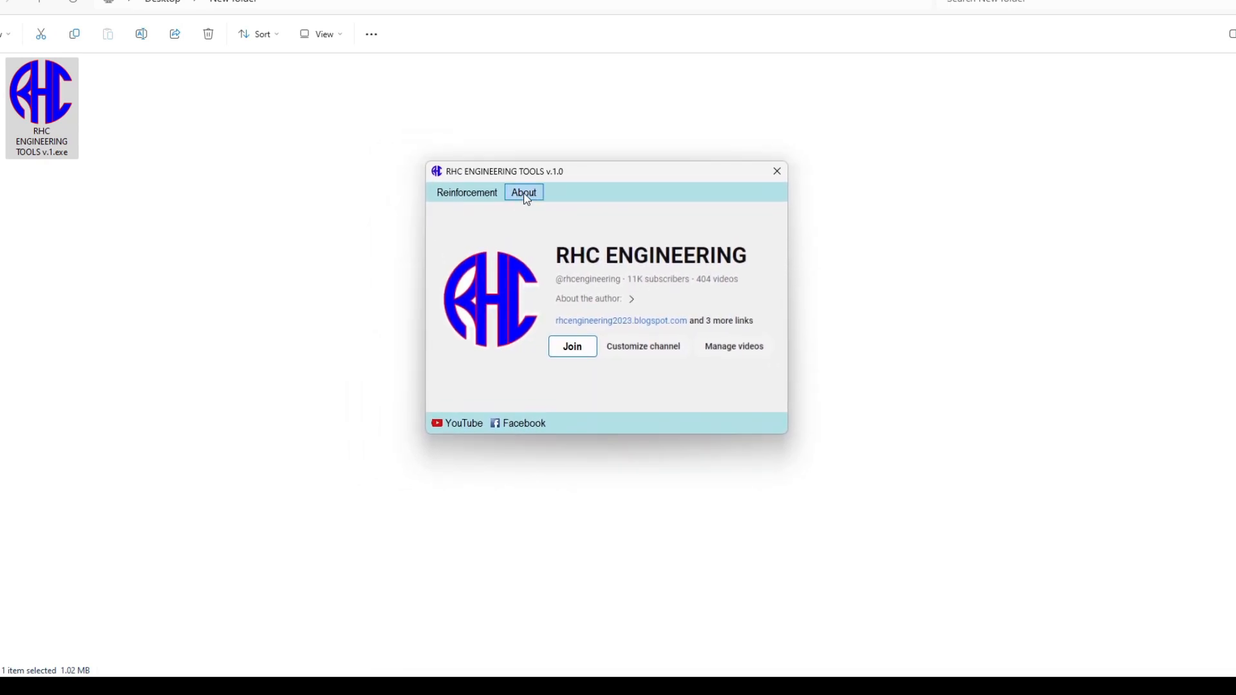
Step: View the program's About information and dismiss it
left_click(525, 195)
left_click(731, 390)
mouse_move(655, 178)
left_mouse_down()
mouse_move(608, 169)
mouse_move(668, 185)
left_mouse_up()
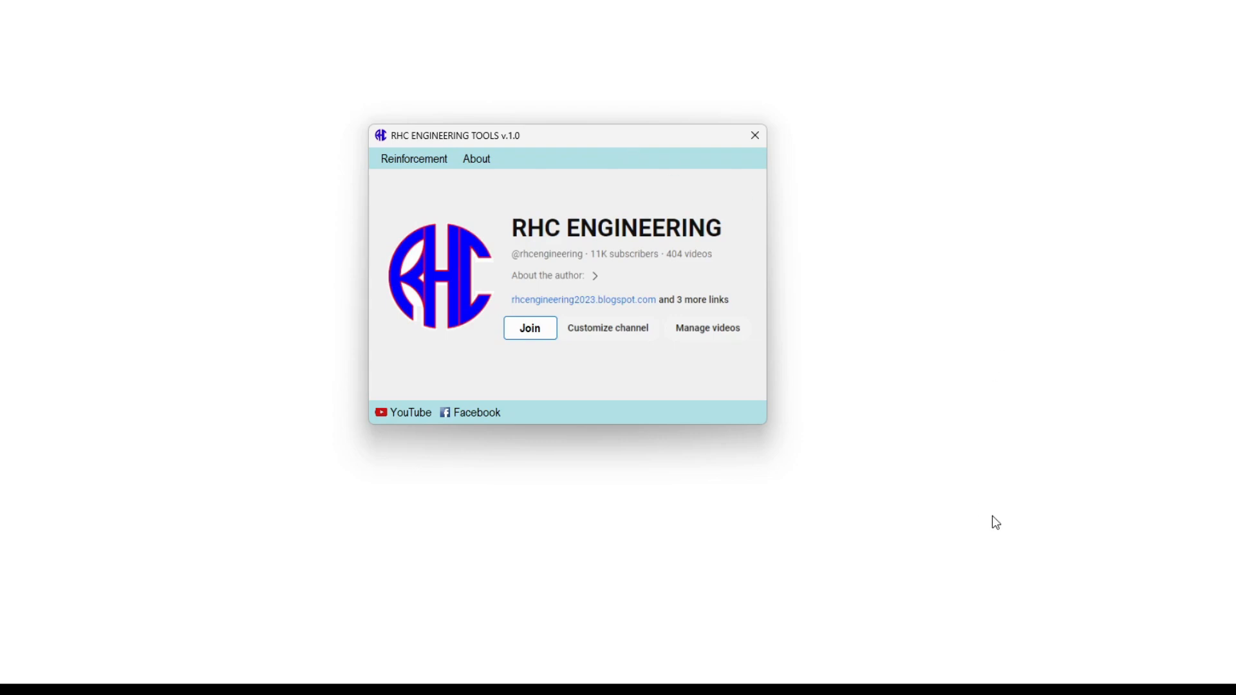
Step: Switch to the structural model's beam reinforcement results and the AutoCAD framing plan, and examine the beams in both
left_click(977, 690)
left_click(1005, 690)
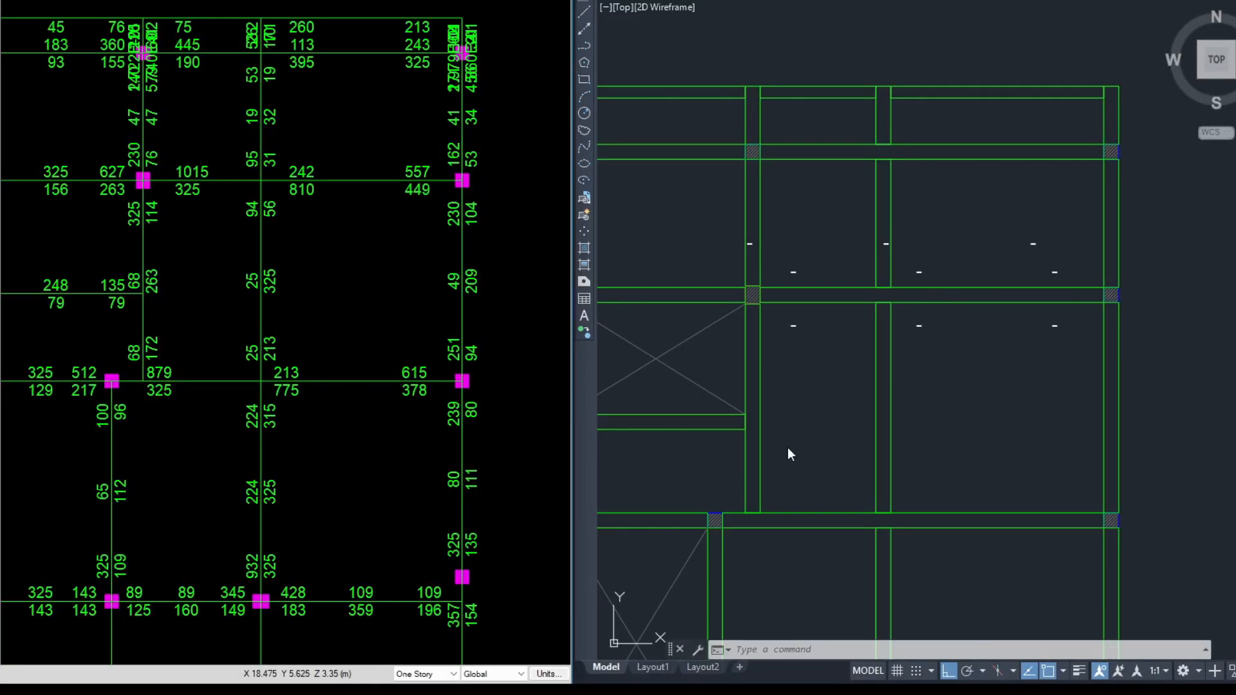
middle_click_drag(441, 213, 435, 268)
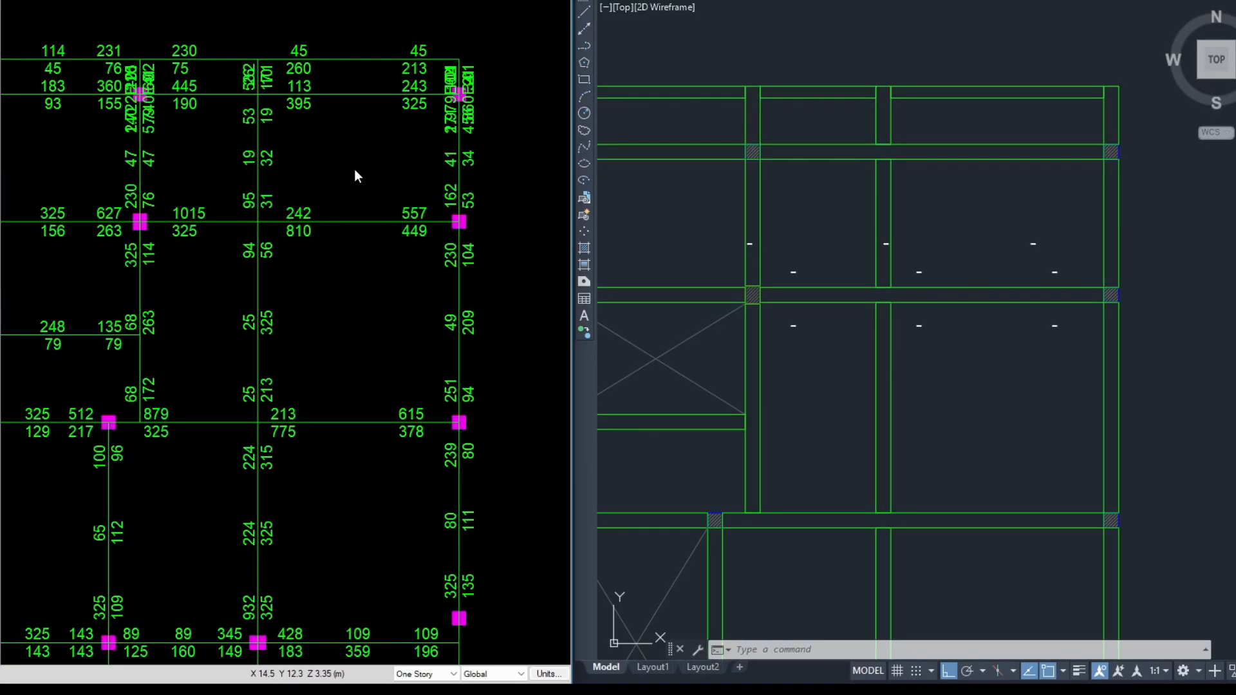
scroll(354, 169, "up", 3)
scroll(350, 206, "down", 3)
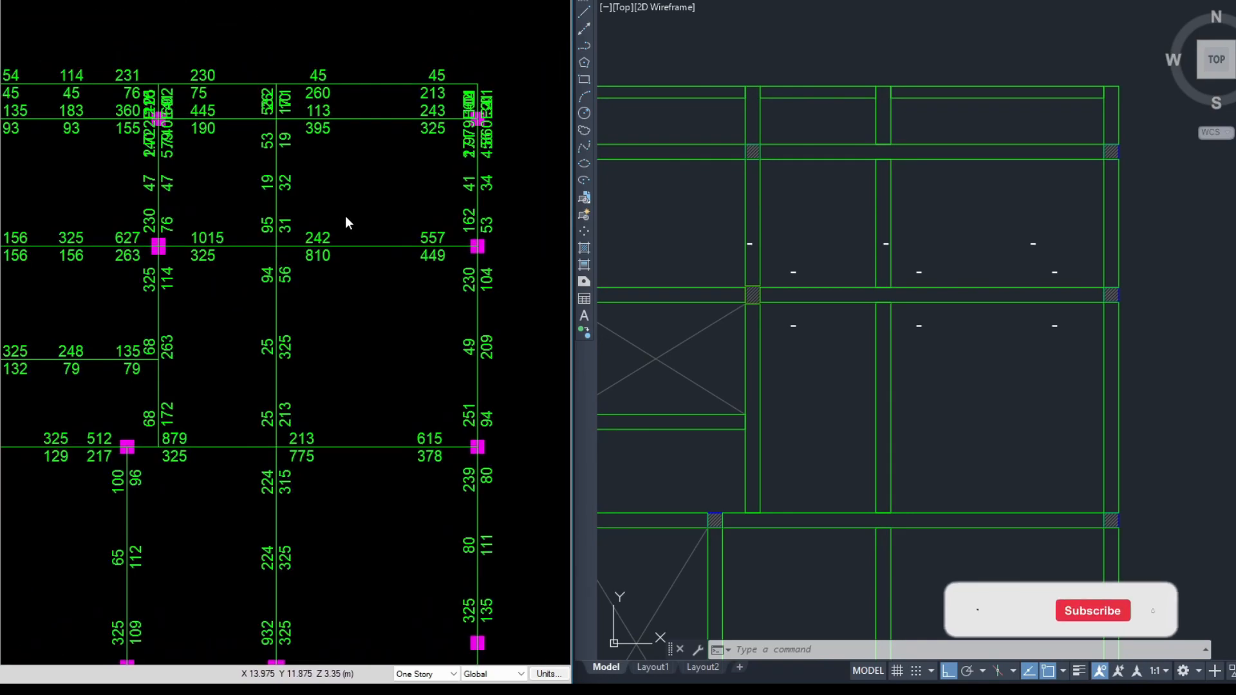
middle_click_drag(354, 245, 365, 275)
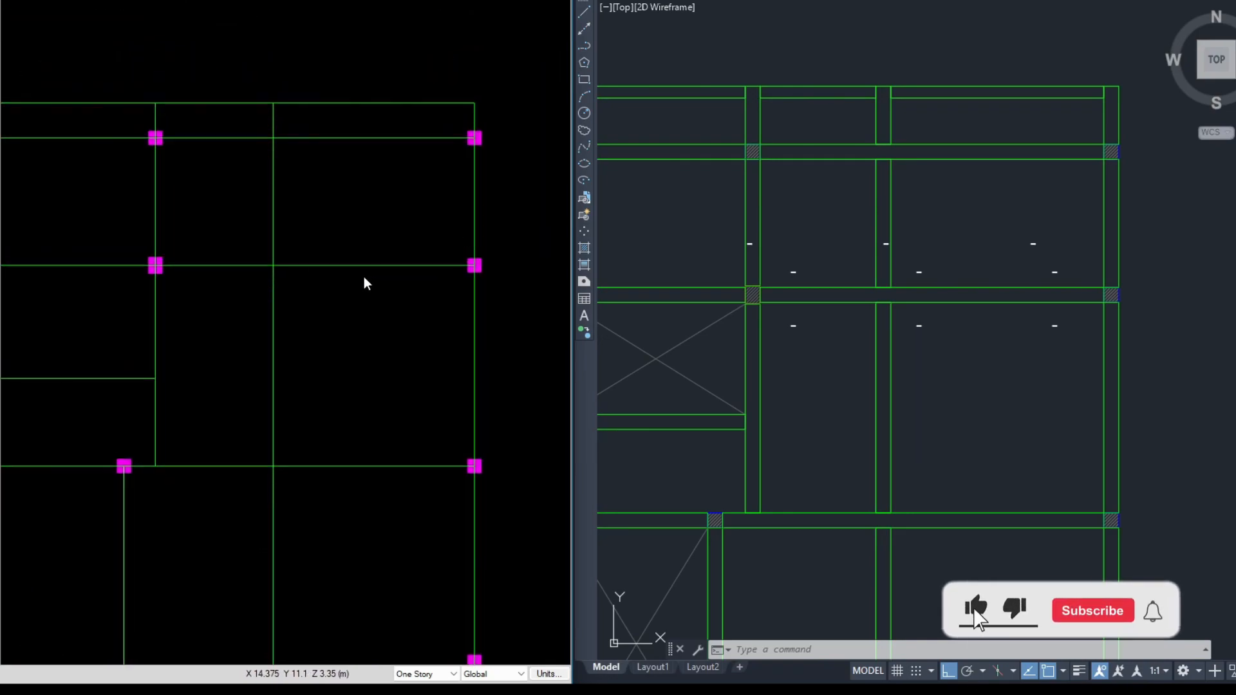
scroll(834, 258, "up", 2)
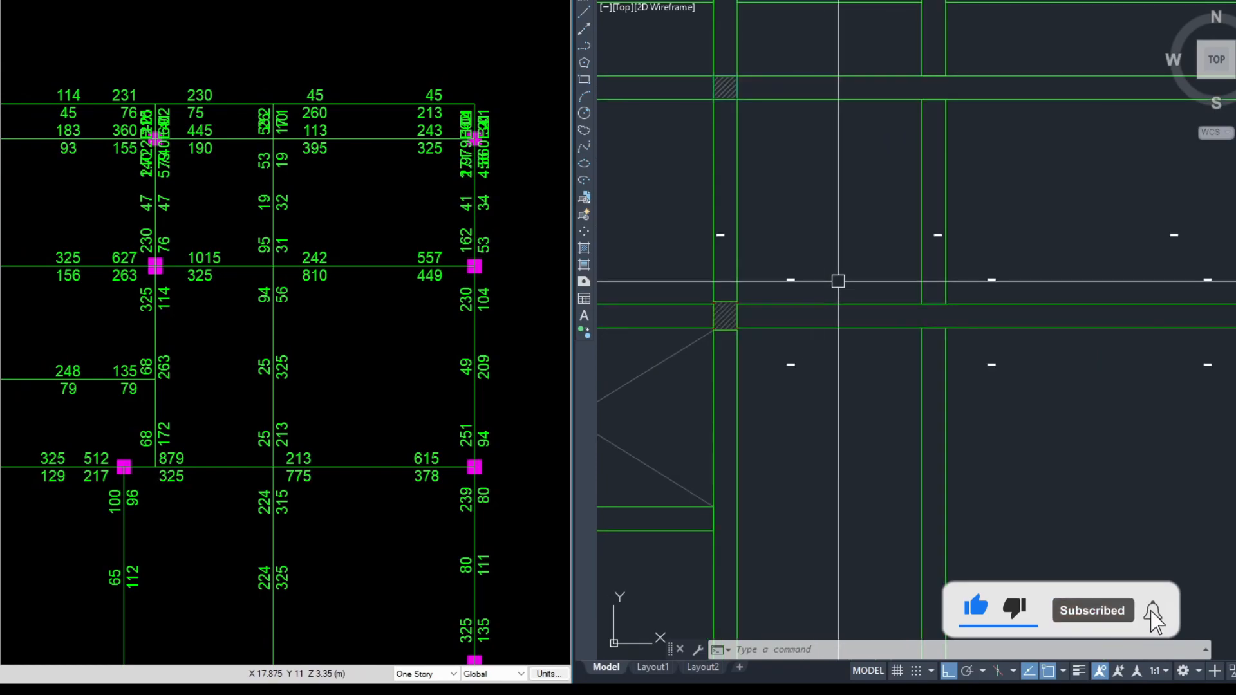
scroll(849, 199, "down", 5)
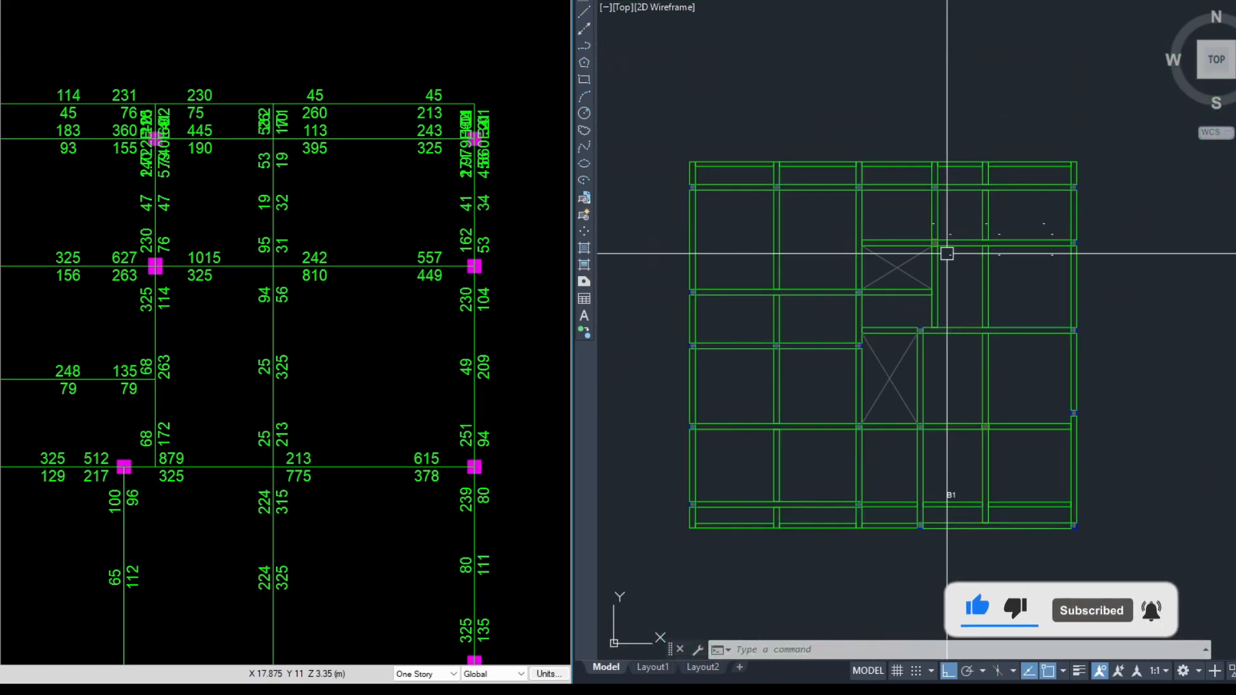
scroll(927, 171, "up", 5)
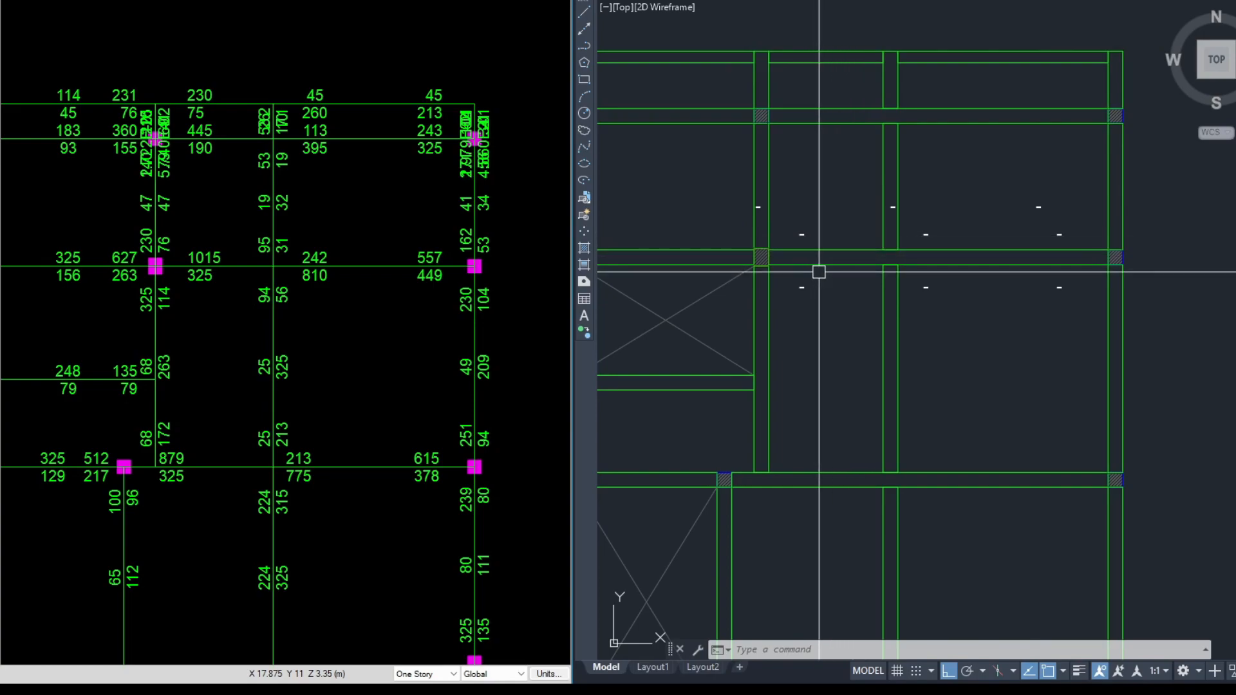
Step: Bring the RHC Engineering Tools window up over the AutoCAD plan, beside the beam reinforcement results
left_click(1028, 667)
left_click_drag(575, 149, 883, 289)
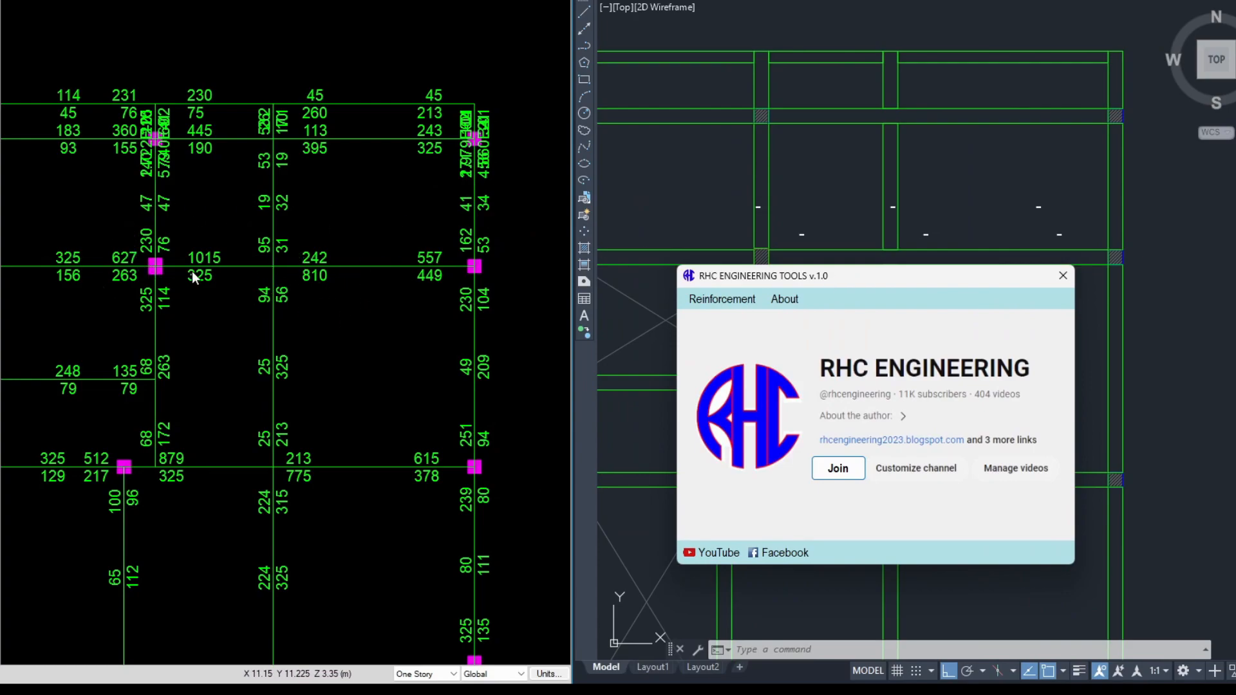
mouse_move(279, 326)
middle_mouse_down()
mouse_move(267, 358)
mouse_move(231, 330)
middle_mouse_up()
scroll(228, 319, "up", 1)
scroll(215, 334, "down", 2)
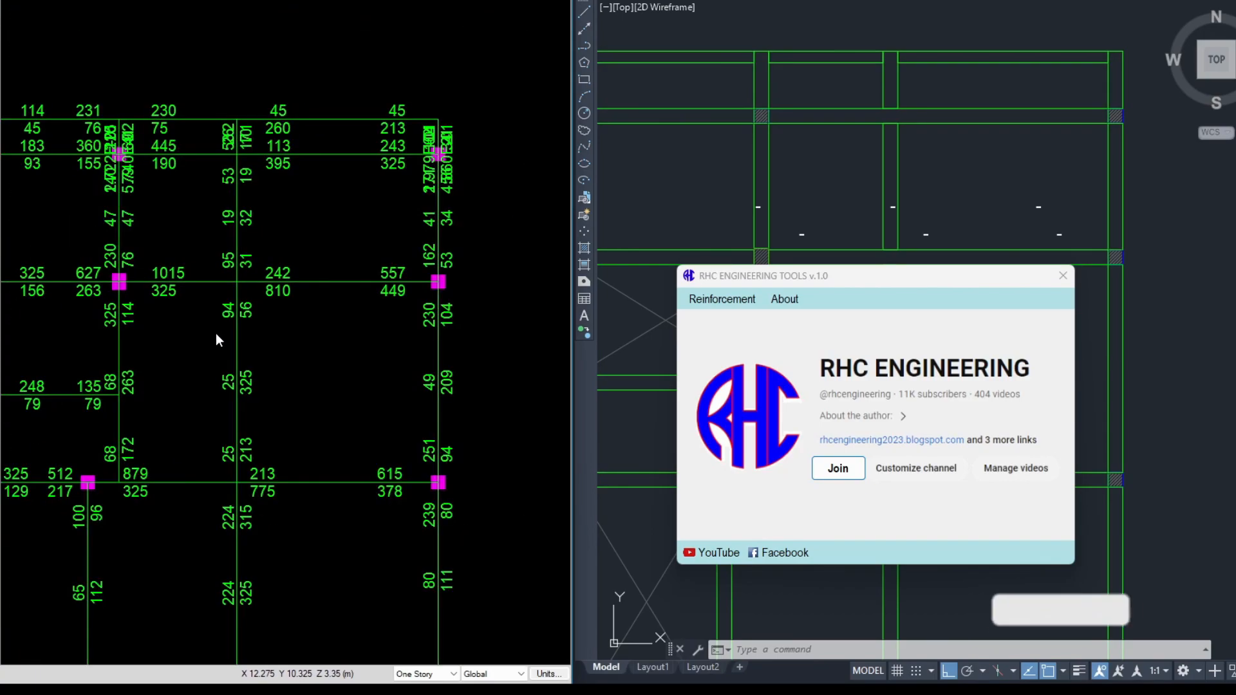
scroll(169, 280, "up", 3)
middle_click_drag(170, 314, 171, 295)
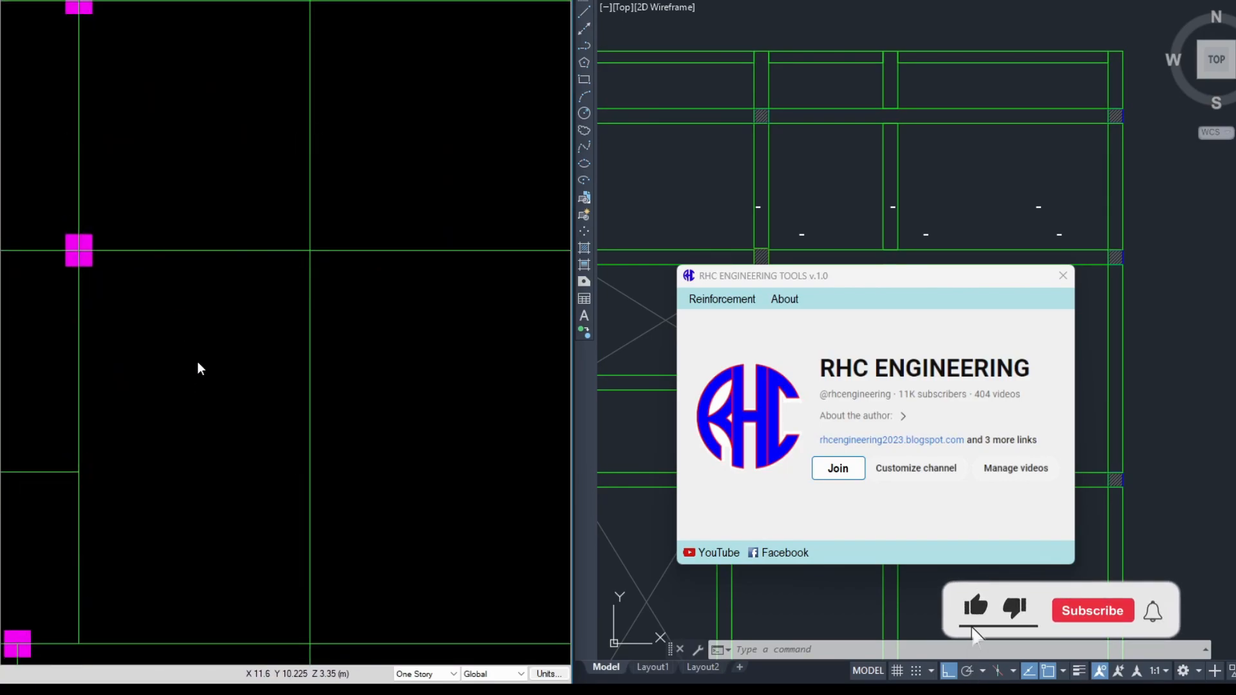
left_click_drag(836, 275, 786, 174)
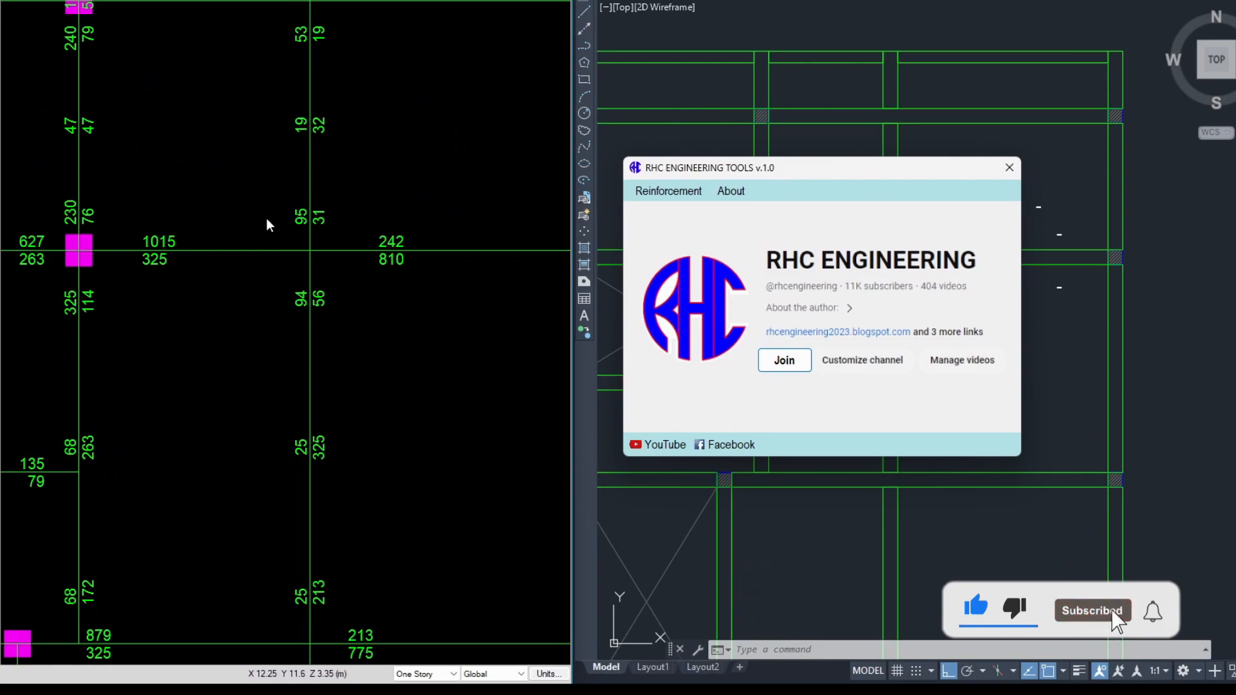
middle_click_drag(411, 335, 380, 331)
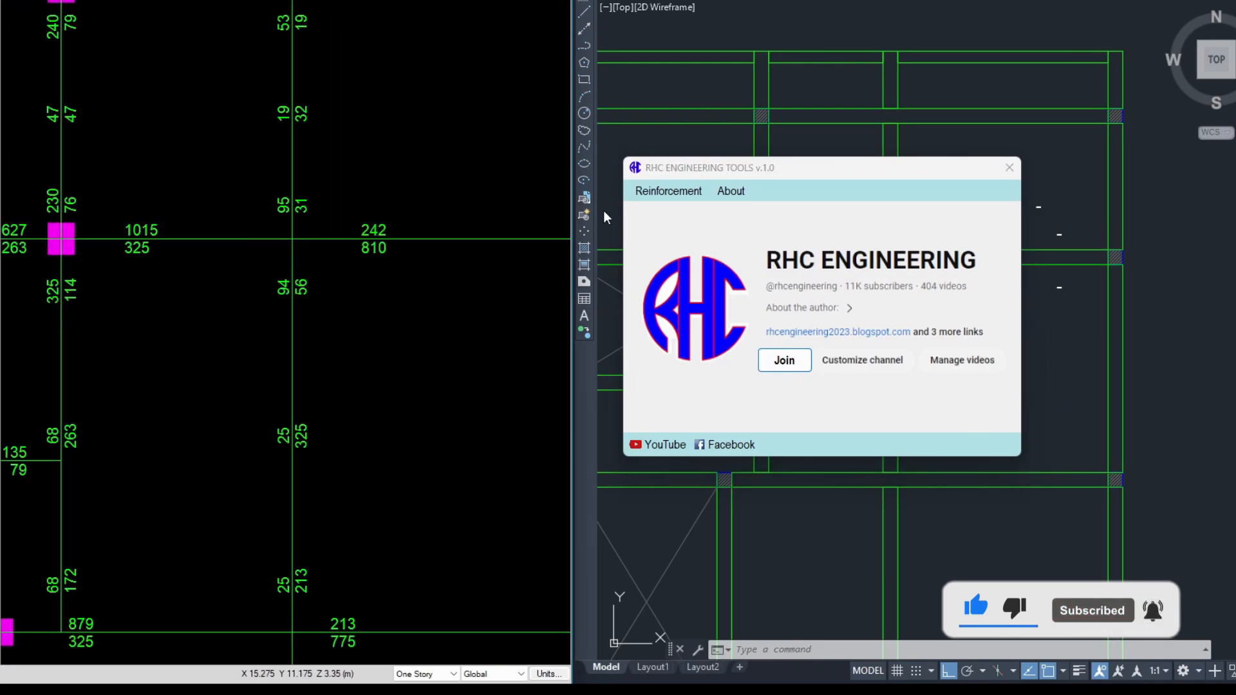
Step: Open the Longitudinal Reinforcement calculator and place it between the beam results and the AutoCAD plan
left_click_drag(742, 166, 579, 286)
left_click(476, 316)
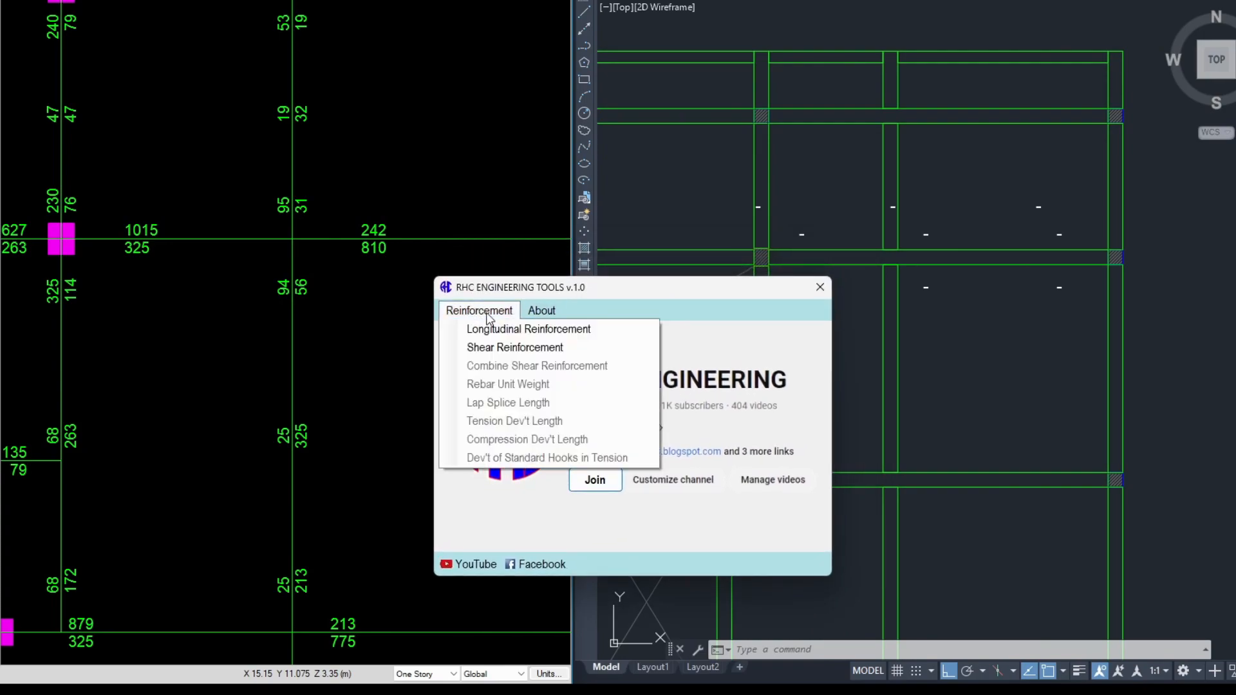
left_click(549, 330)
left_click_drag(550, 157, 669, 314)
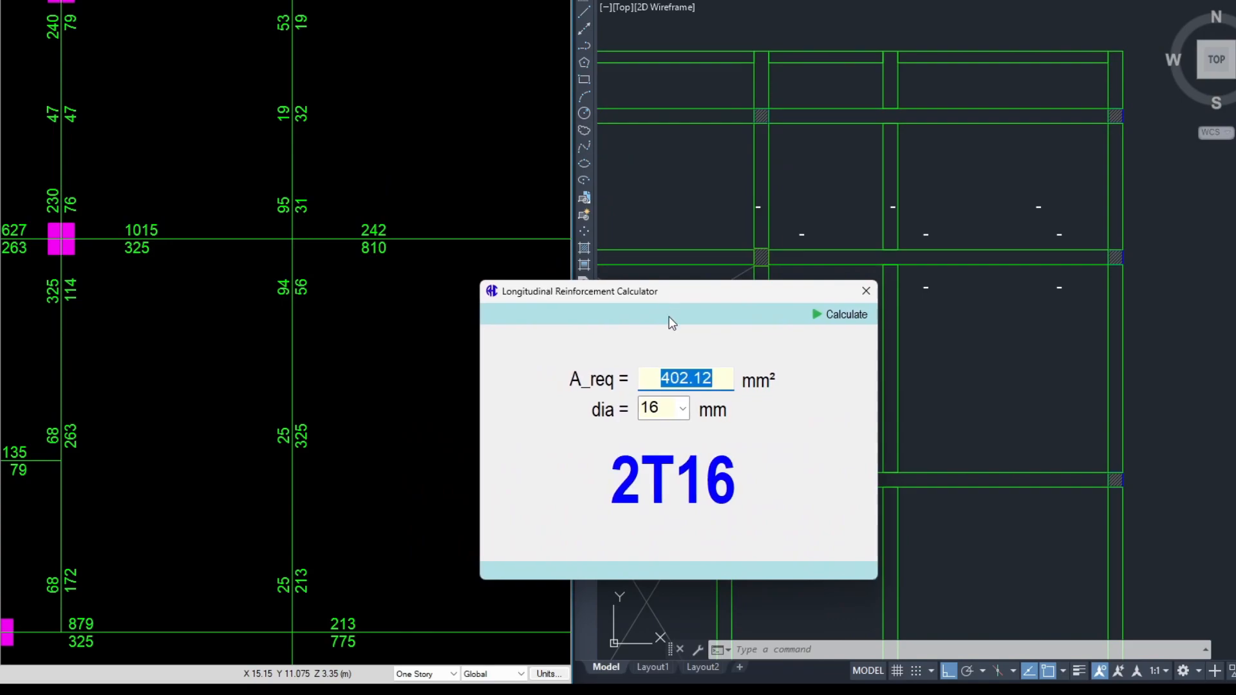
Step: Calculate the longitudinal bars for a required area of 1015 mm² with 16 mm diameter, keeping the calculator beside the plan
left_click(648, 387)
type("1015")
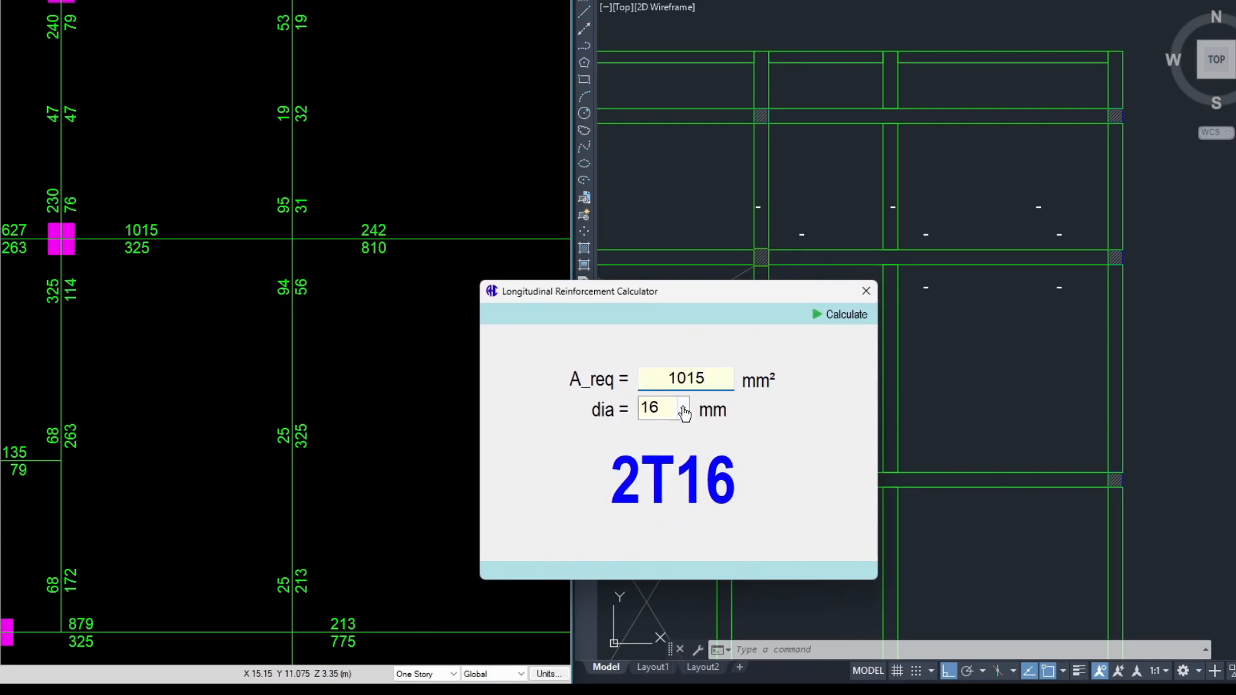
left_click_drag(687, 291, 588, 275)
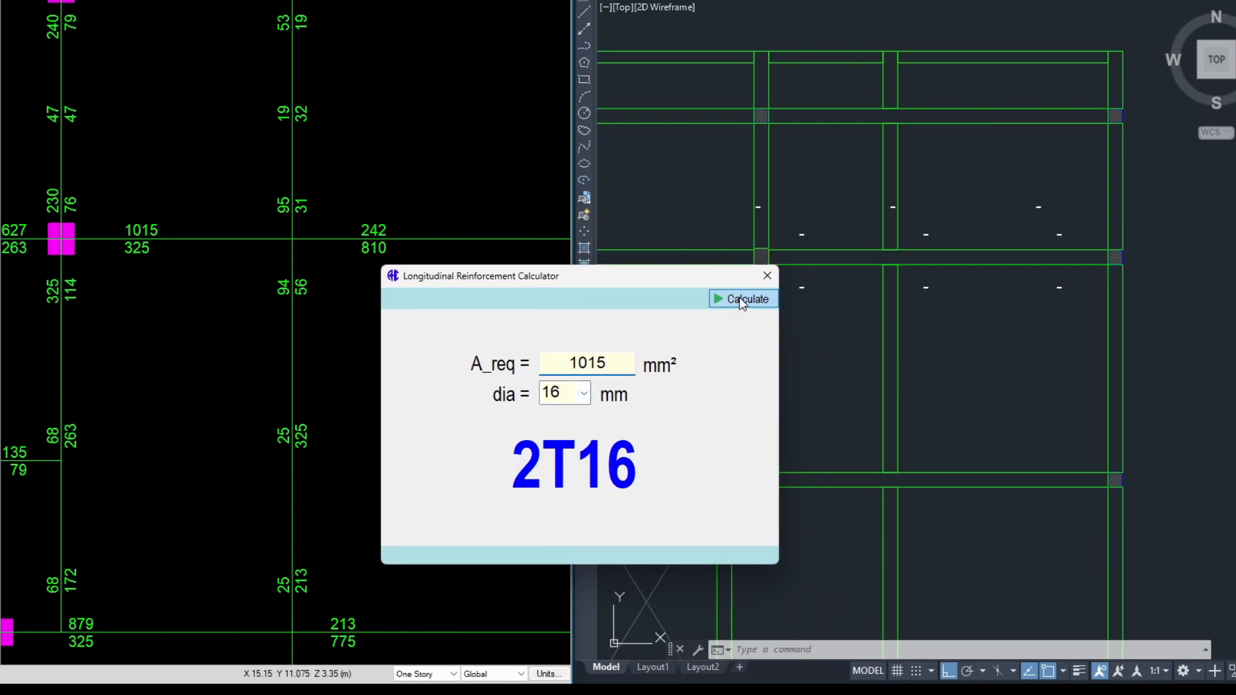
left_click(740, 299)
left_click_drag(681, 281, 475, 285)
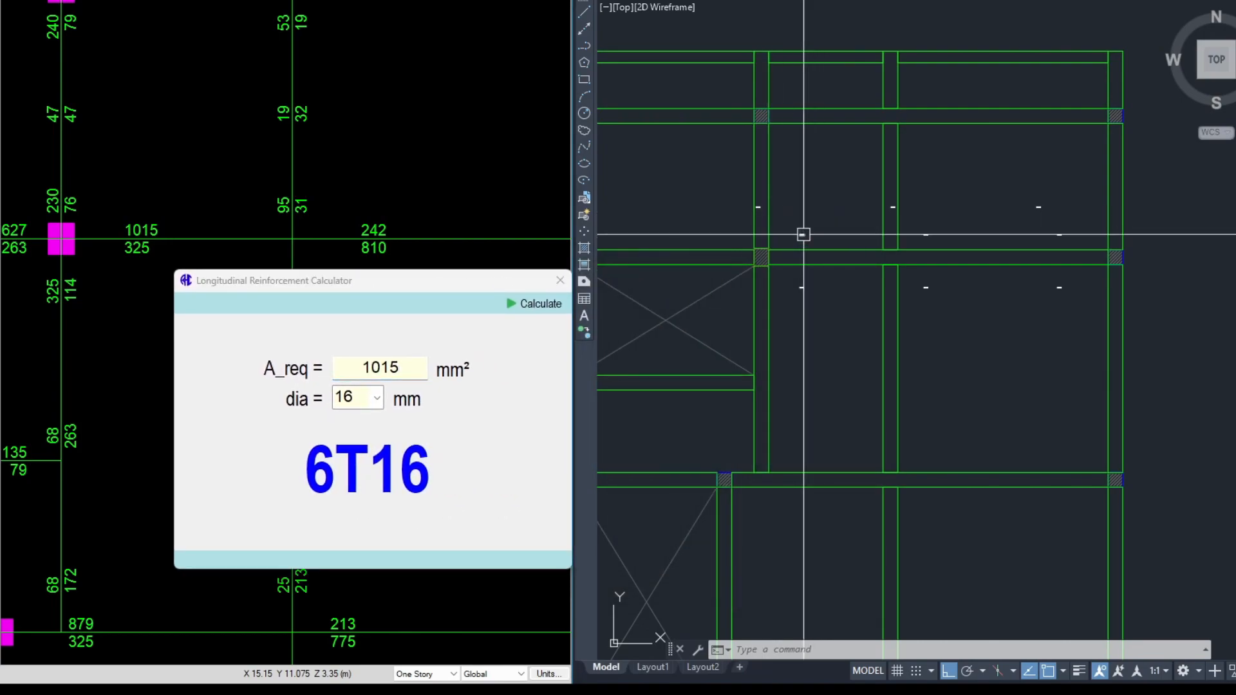
Step: Replace the dash label above the middle beam's left end with 6T16 in the AutoCAD plan
double_click(803, 235)
type("6T16")
left_click(904, 422)
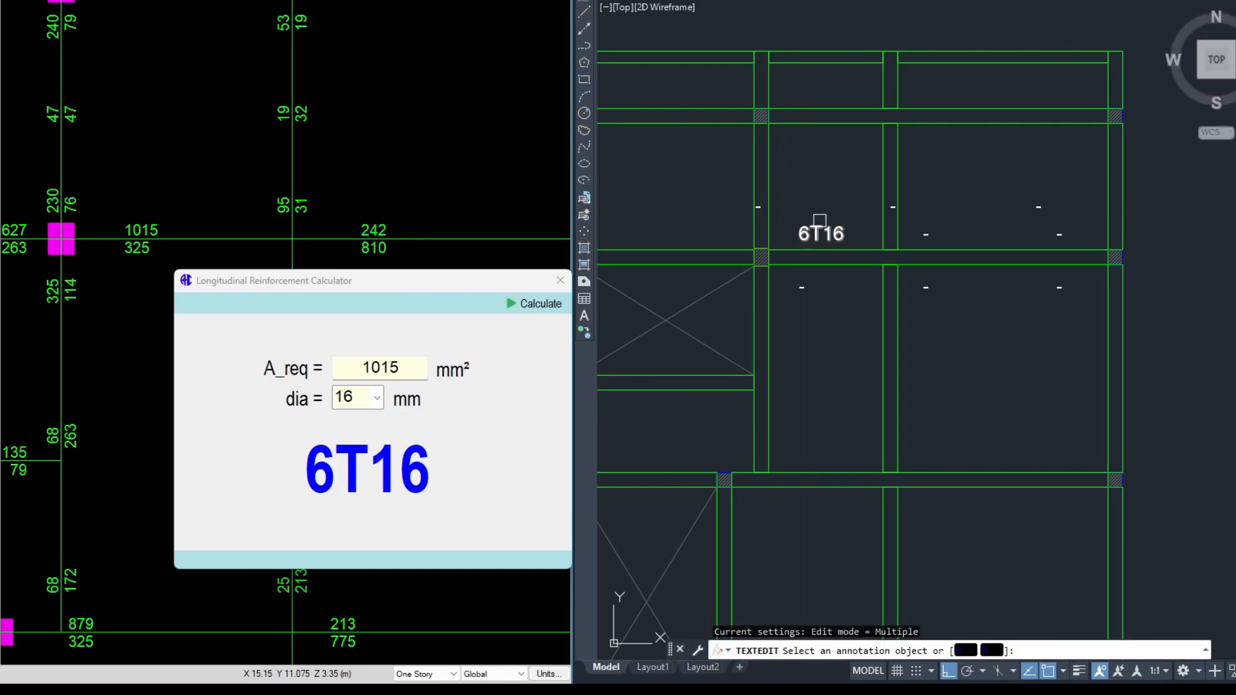
scroll(907, 309, "up", 4)
middle_click_drag(856, 283, 826, 225)
middle_click_drag(773, 187, 804, 211)
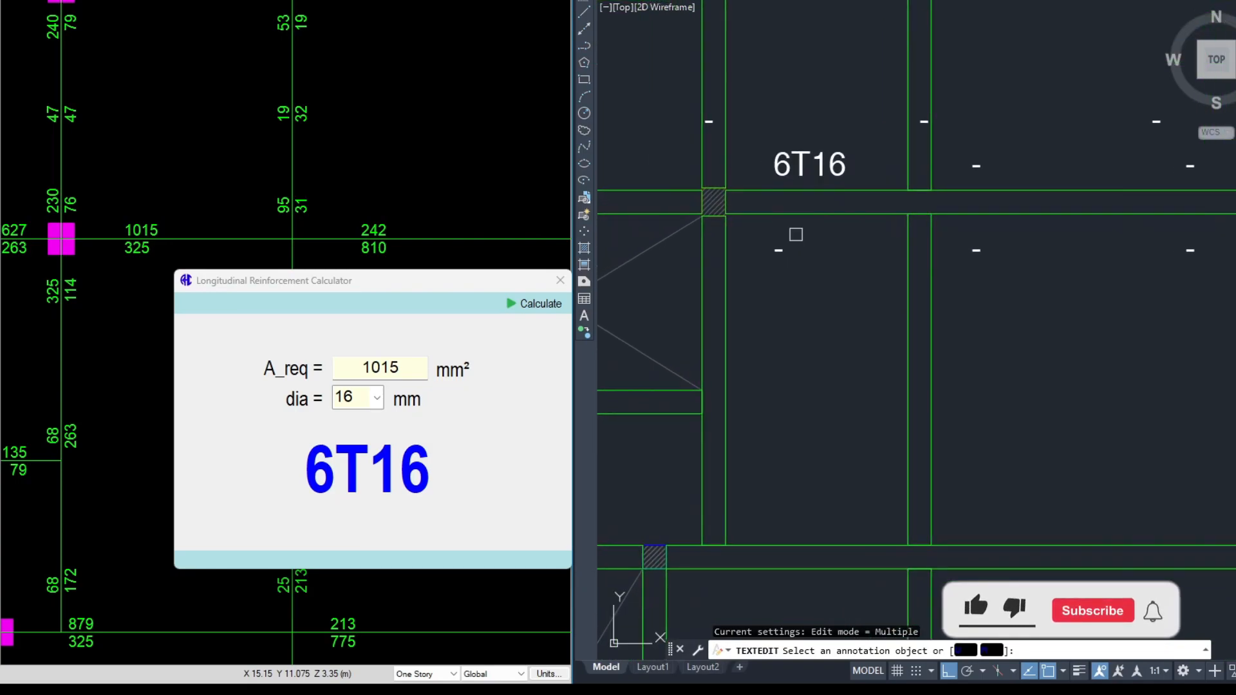
Step: Recalculate the bars for the 1015 mm² area with a 20 mm diameter
left_click(378, 399)
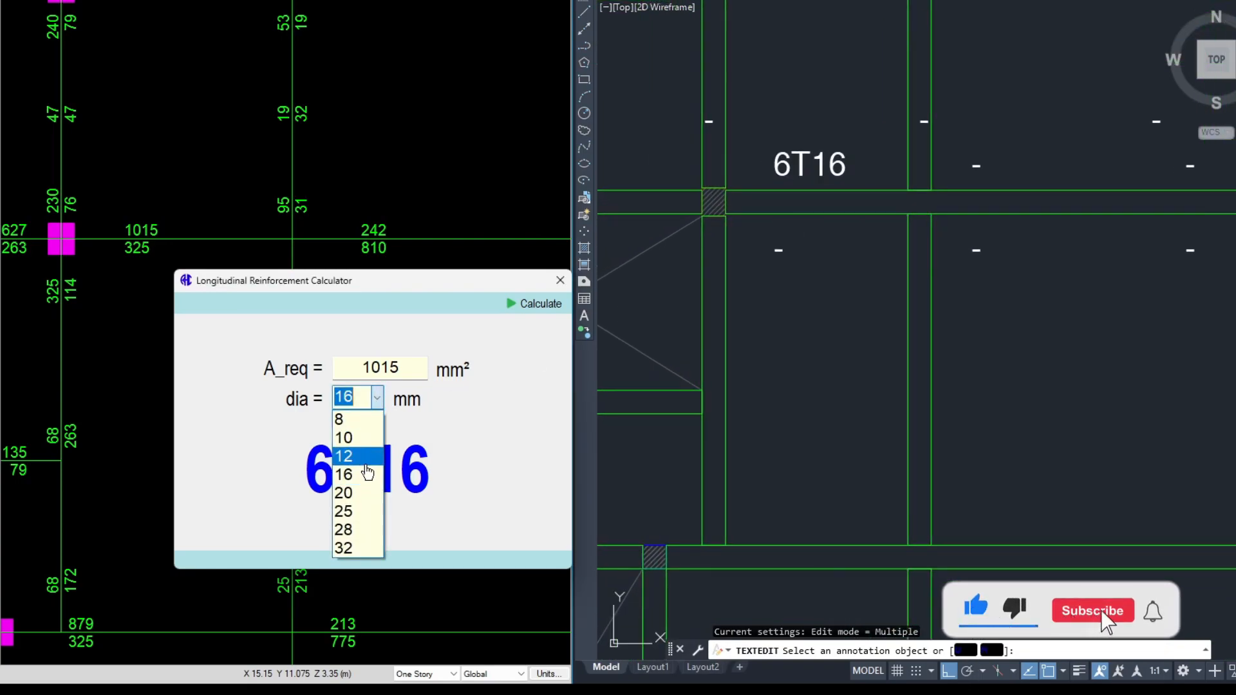
left_click(353, 491)
left_click(532, 304)
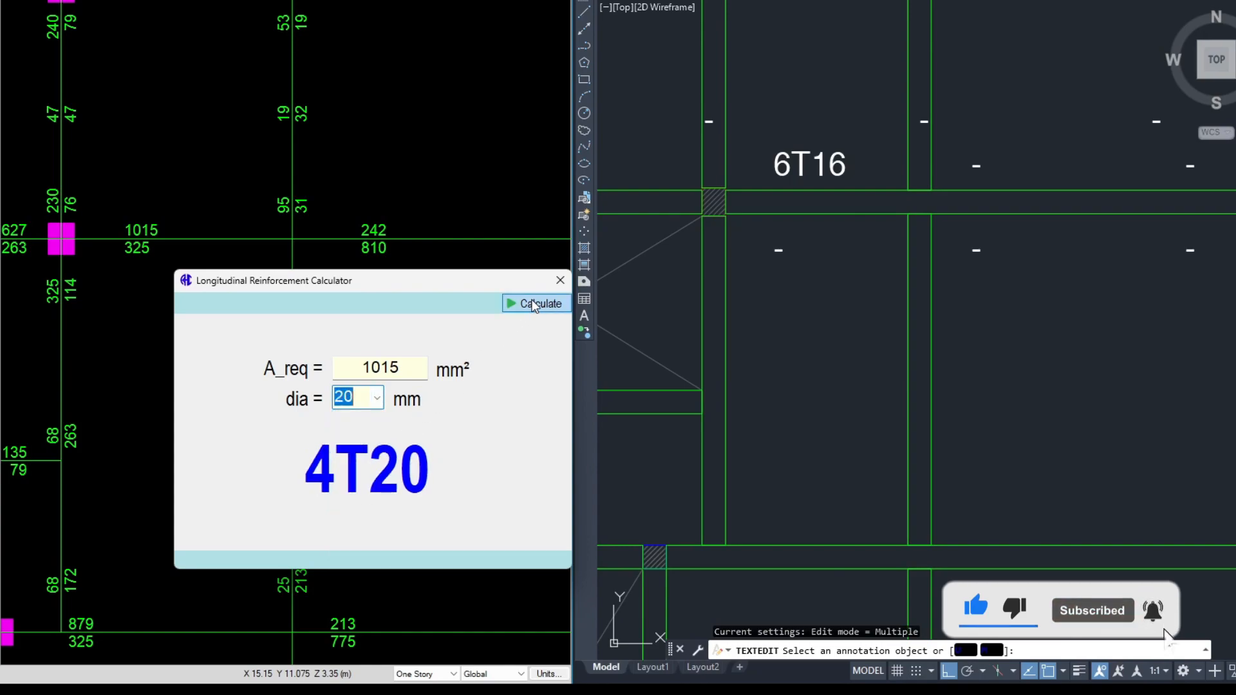
Step: Change the label above the beam's left end to 4T20
middle_click_drag(905, 251, 824, 319)
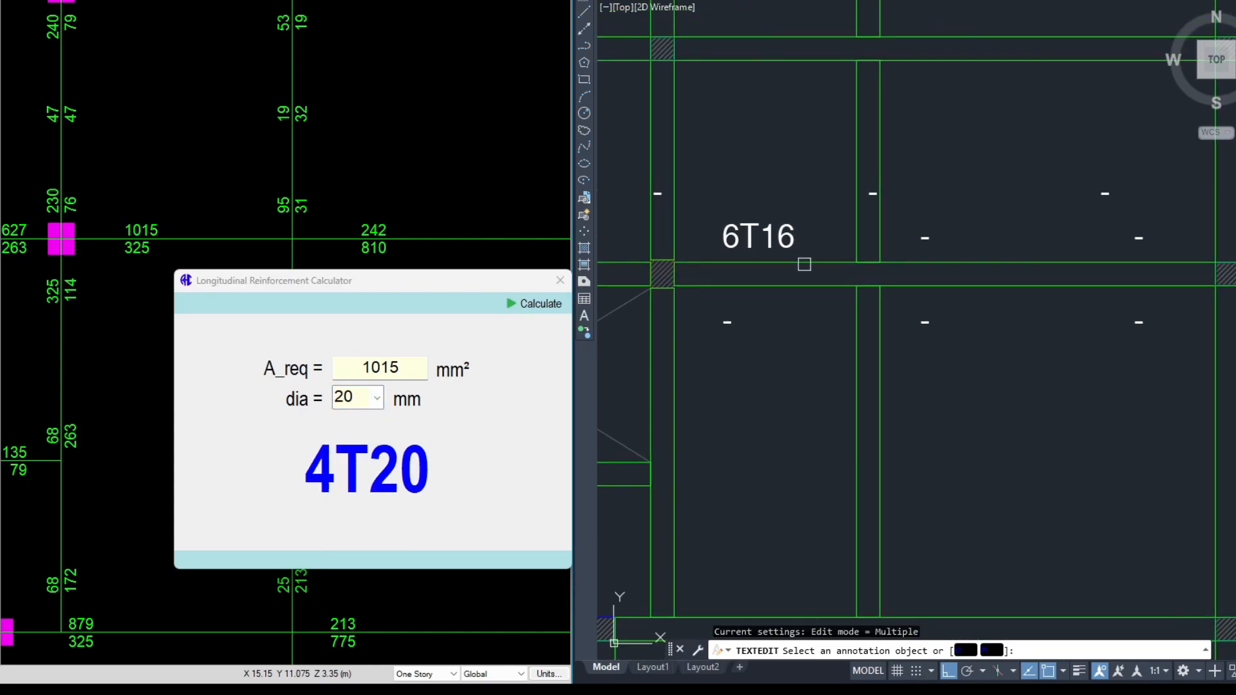
left_click(759, 237)
left_click_drag(741, 236, 797, 240)
type("4T20")
left_click(803, 310)
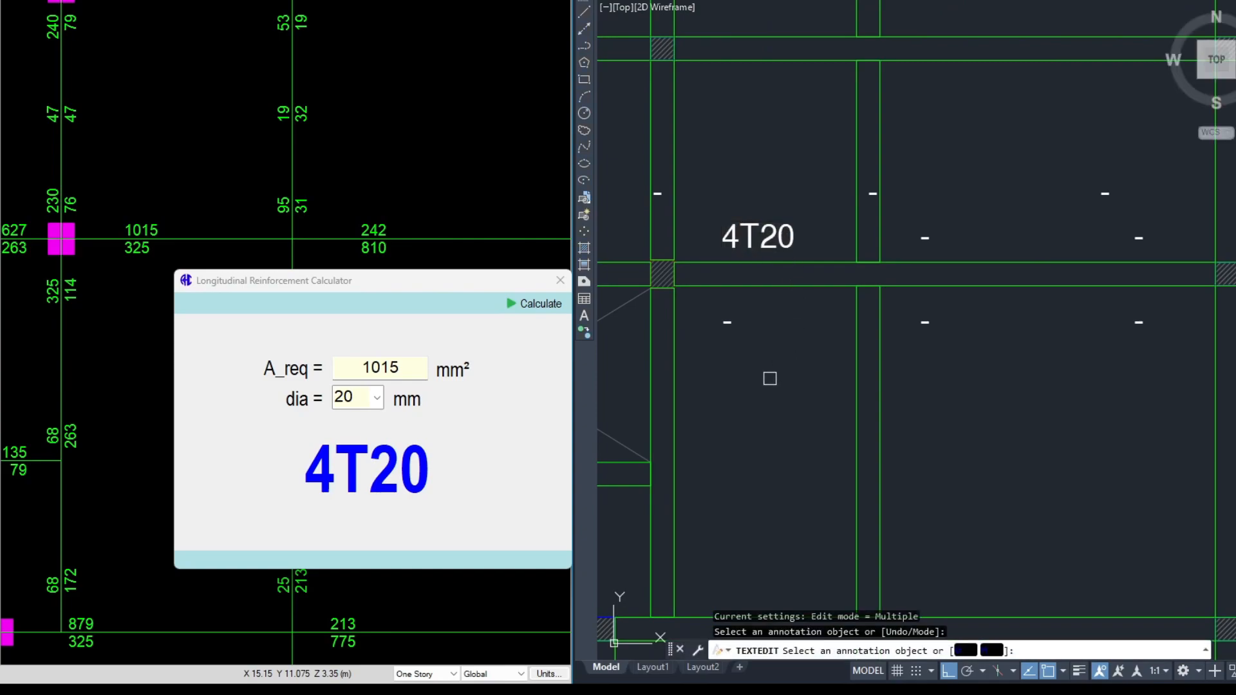
Step: Calculate the bars for a required area of 325 mm², trying 20 mm diameter and settling on 16 mm
middle_click_drag(770, 379, 790, 329)
left_click(404, 367)
double_click(404, 367)
type("3")
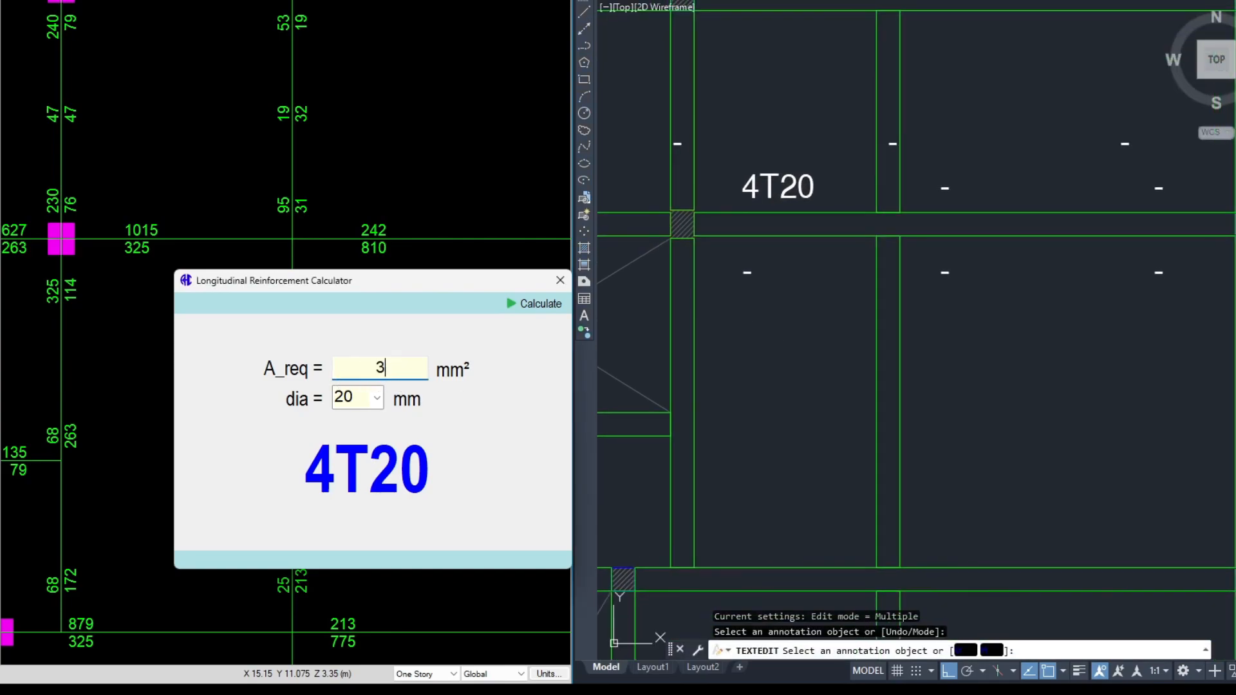
type("25")
left_click(533, 304)
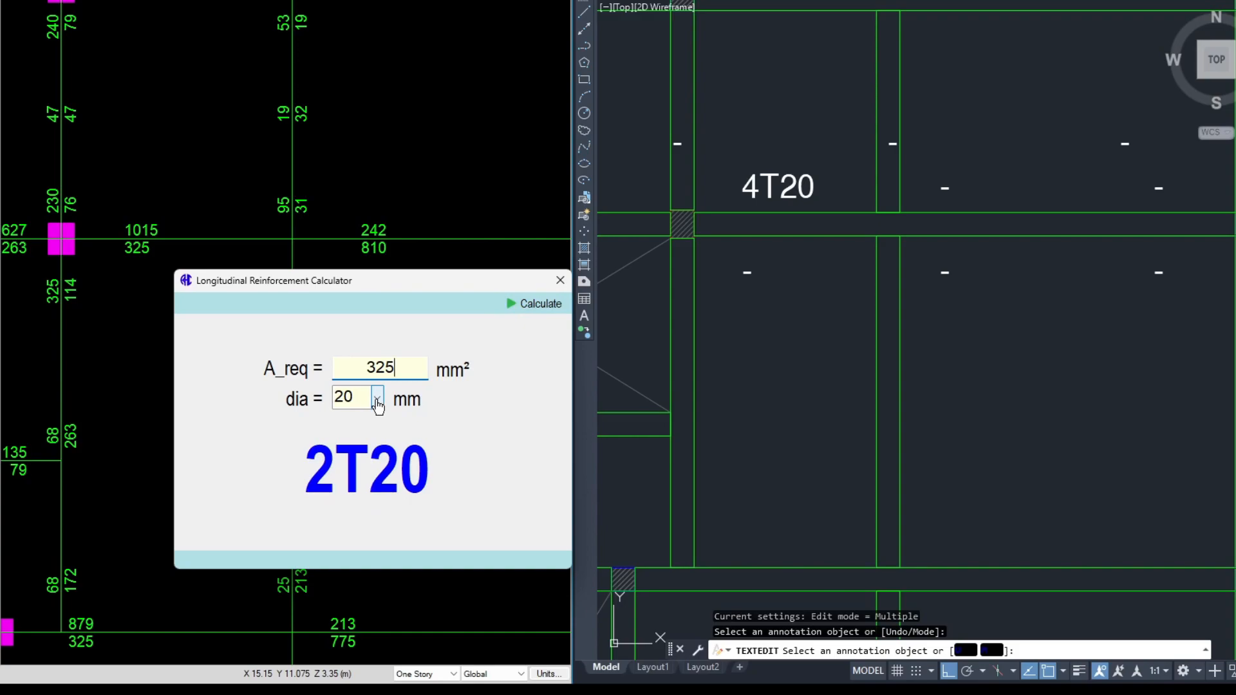
left_click(378, 404)
left_click(347, 469)
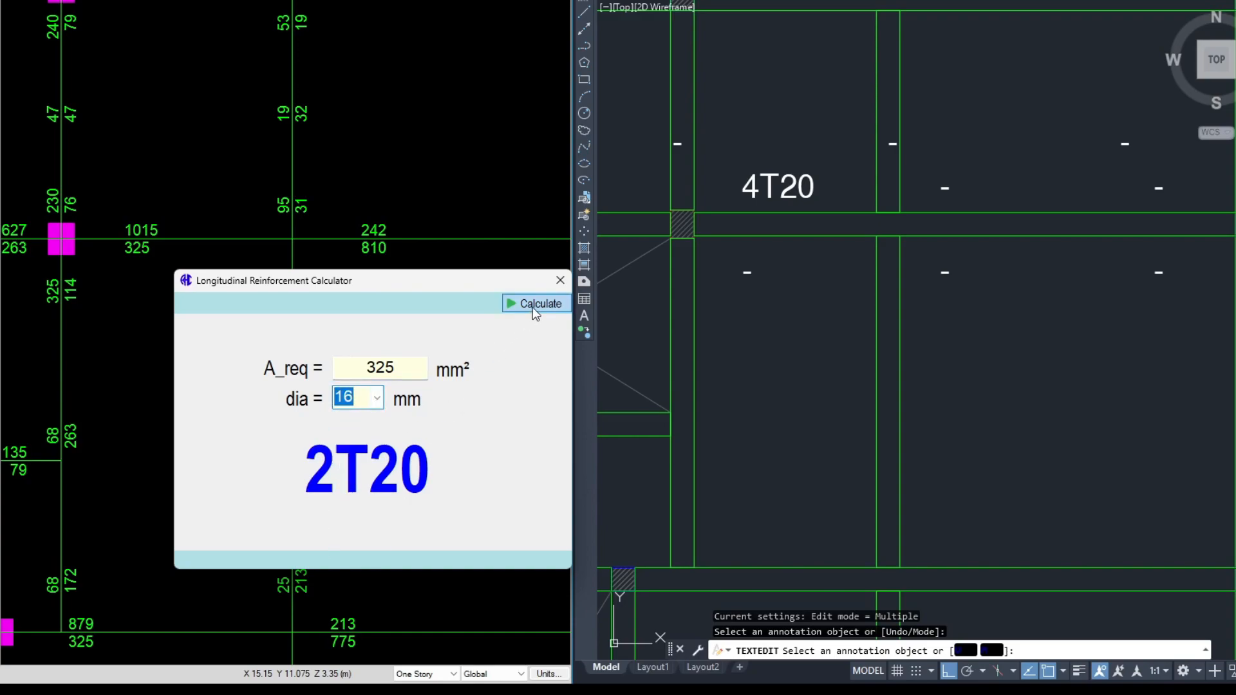
left_click(533, 305)
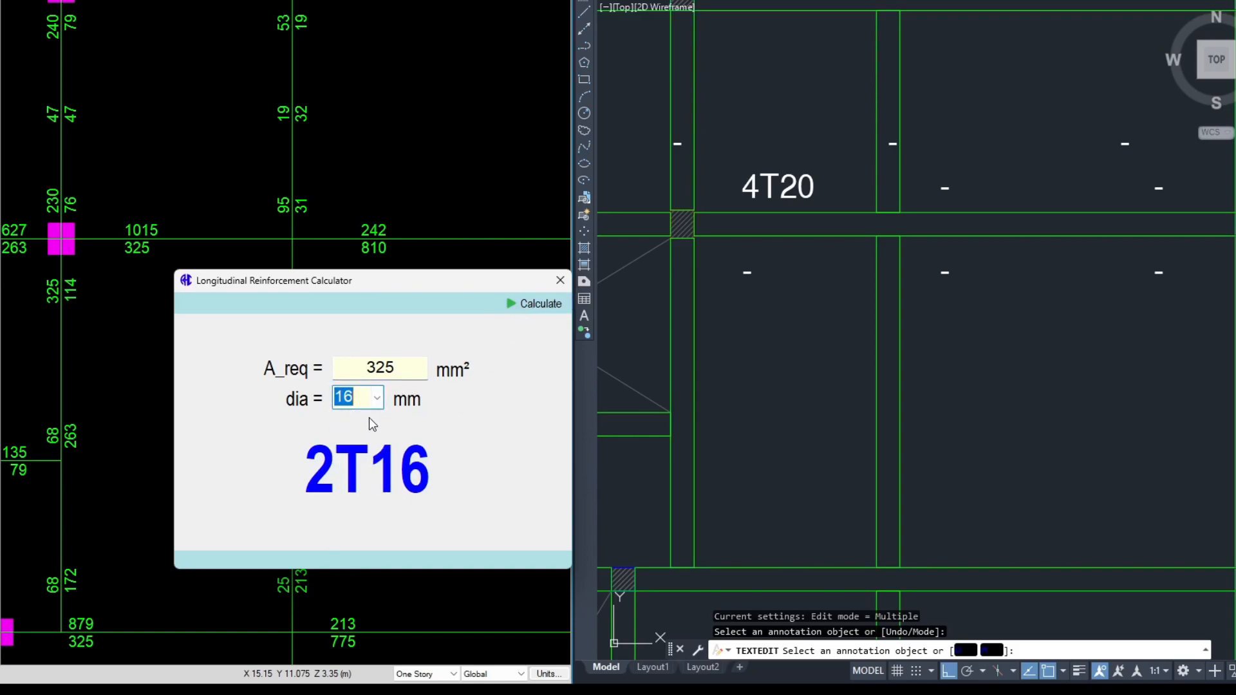
Step: Replace the dash label below the beam's left end with 2T16
left_click(812, 264)
left_click(748, 276)
type("2T16")
key("Return")
Step: Bring the midspan results into view and calculate the bars for a required area of 242 mm² with 16 mm diameter
mouse_move(966, 338)
middle_mouse_down()
mouse_move(840, 423)
mouse_move(892, 396)
middle_mouse_up()
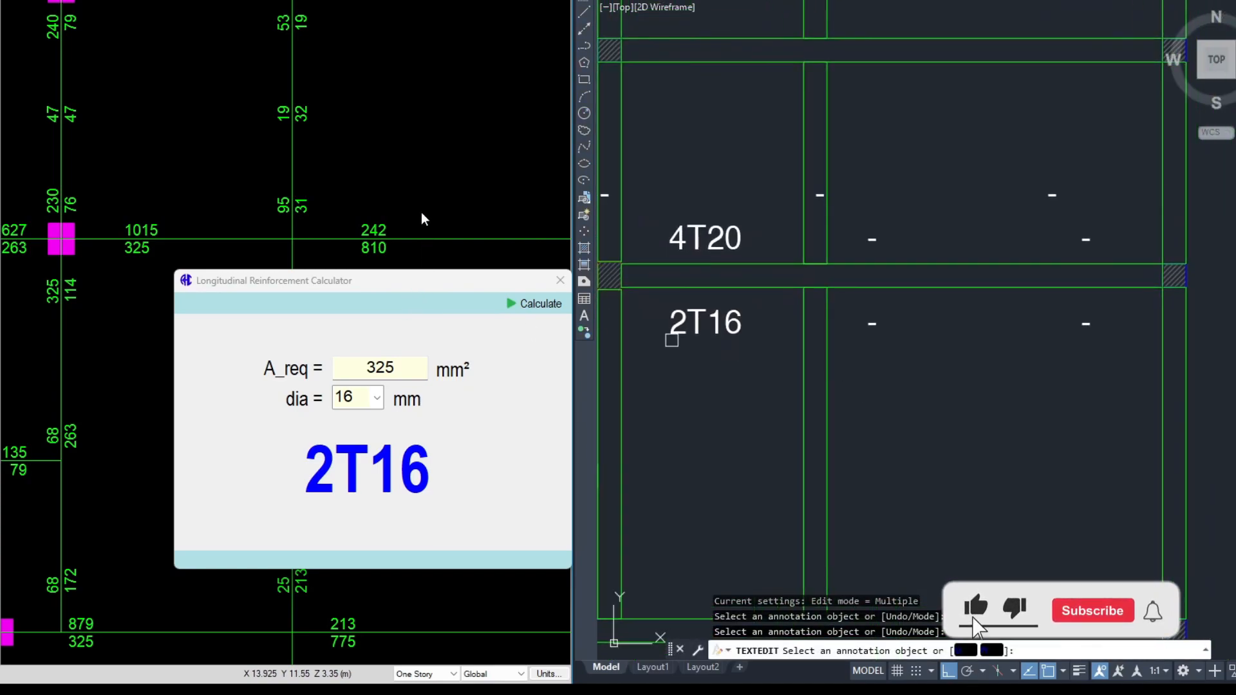
left_click_drag(379, 282, 747, 326)
middle_click_drag(263, 258, 114, 254)
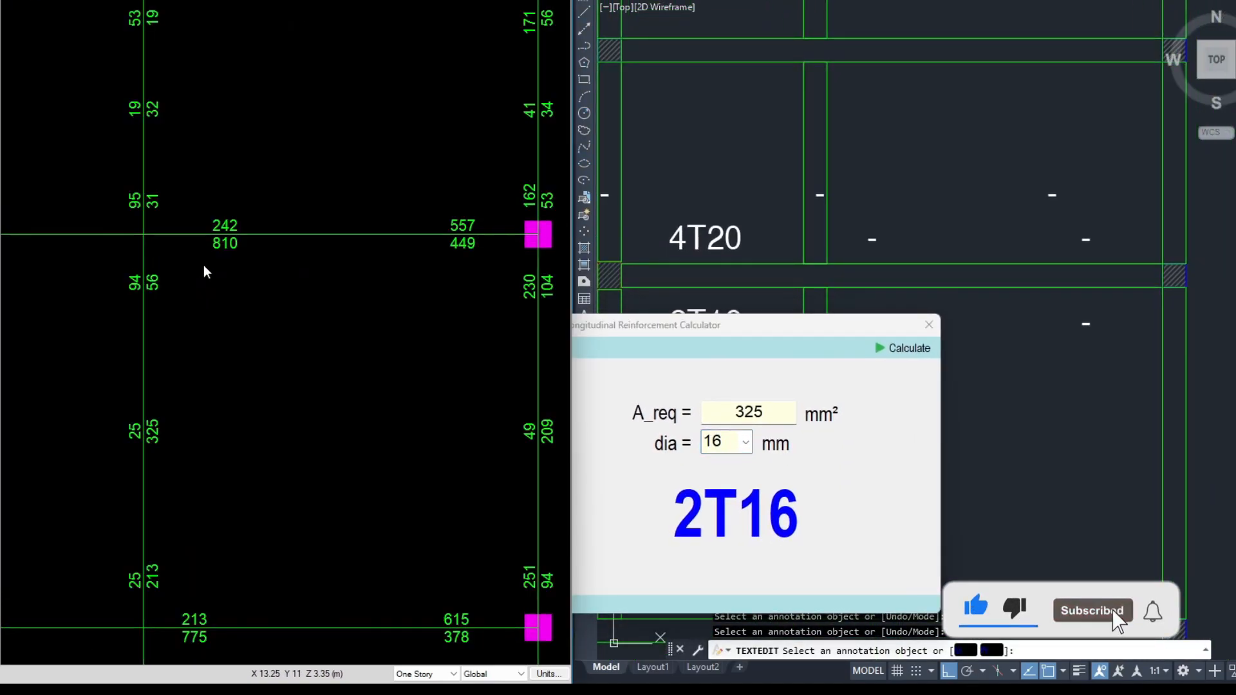
middle_click_drag(199, 272, 234, 274)
left_click_drag(687, 330, 267, 300)
double_click(344, 380)
type("242")
left_click(484, 318)
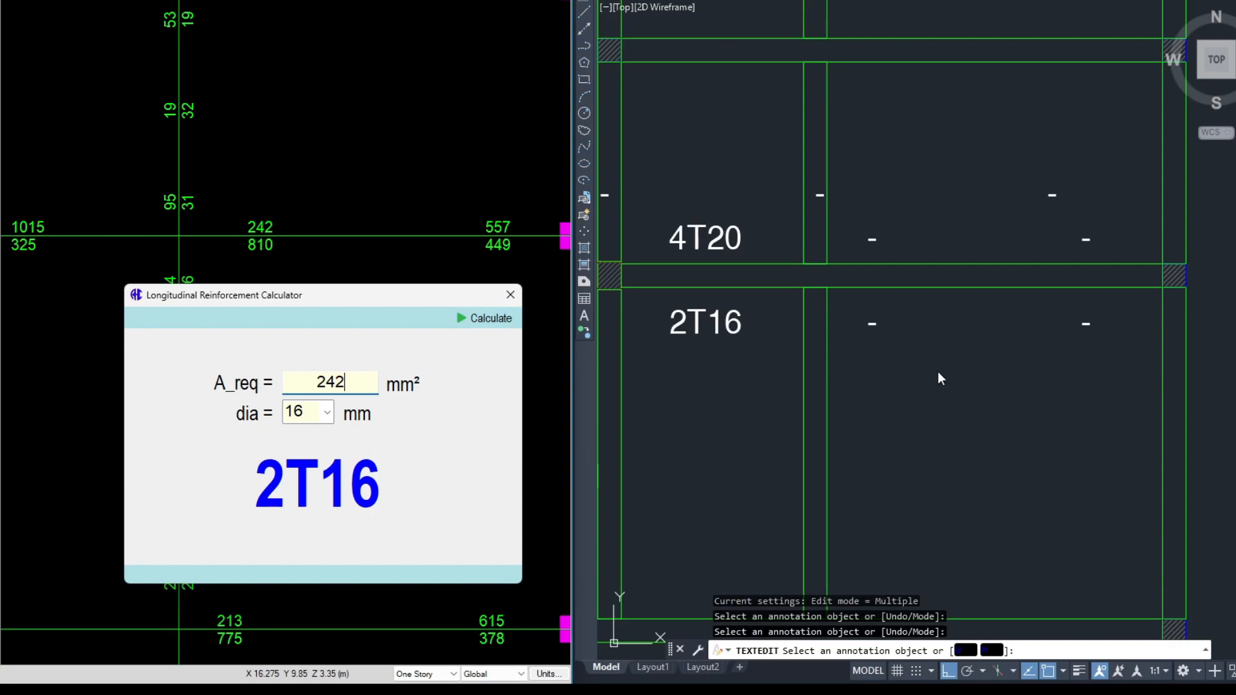
Step: Replace the dash label below the beam's midspan with 2T16
left_click(872, 323)
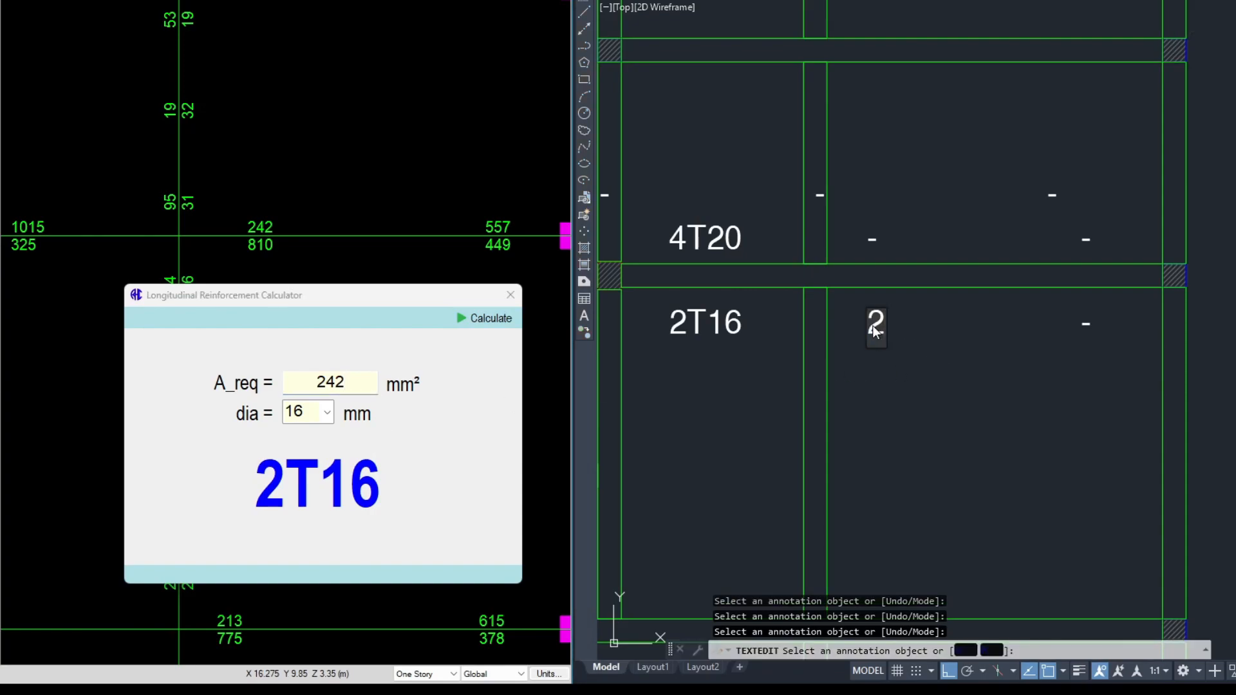
type("2T16")
key("Return")
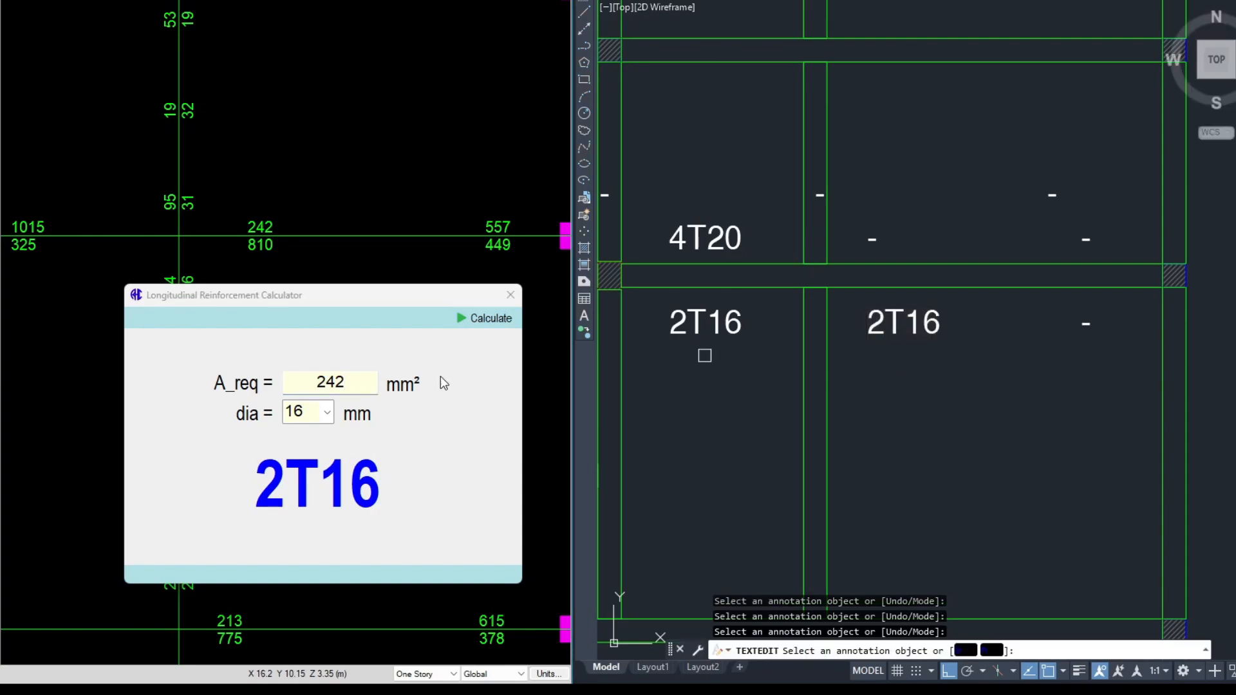
Step: Try 12 mm bars for the 242 mm² area, and recalculate with the diameter returned to 16 mm
left_click(327, 413)
left_click(325, 468)
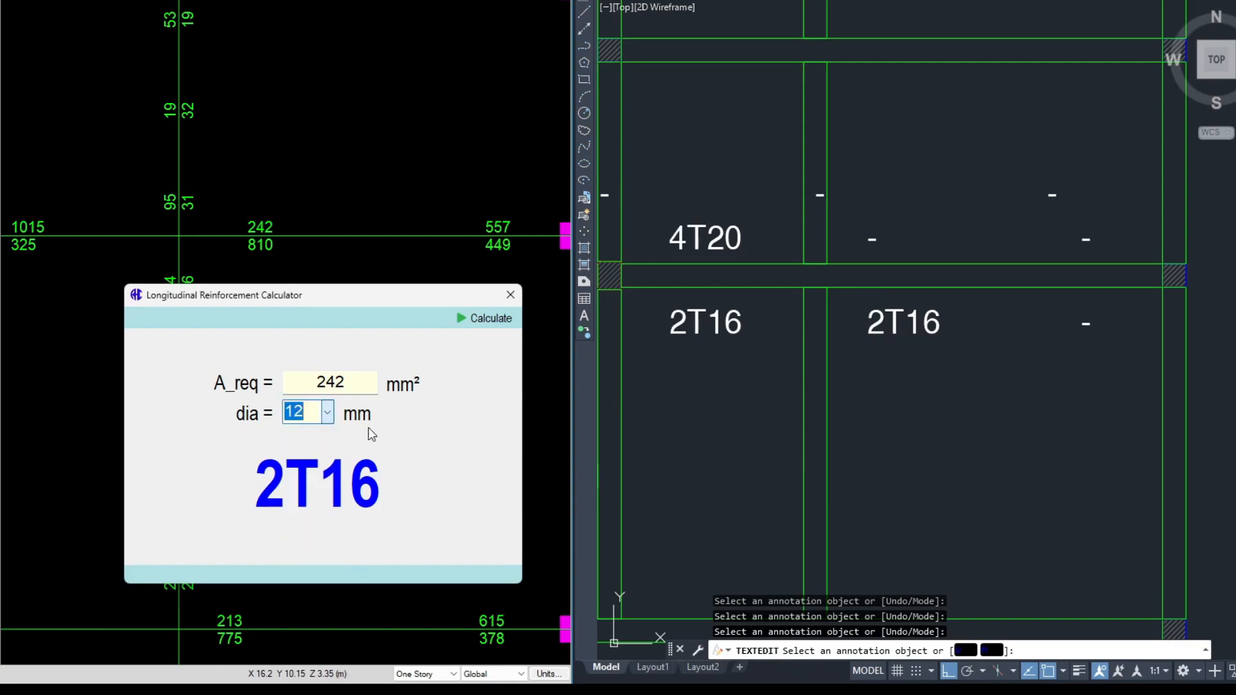
left_click(499, 329)
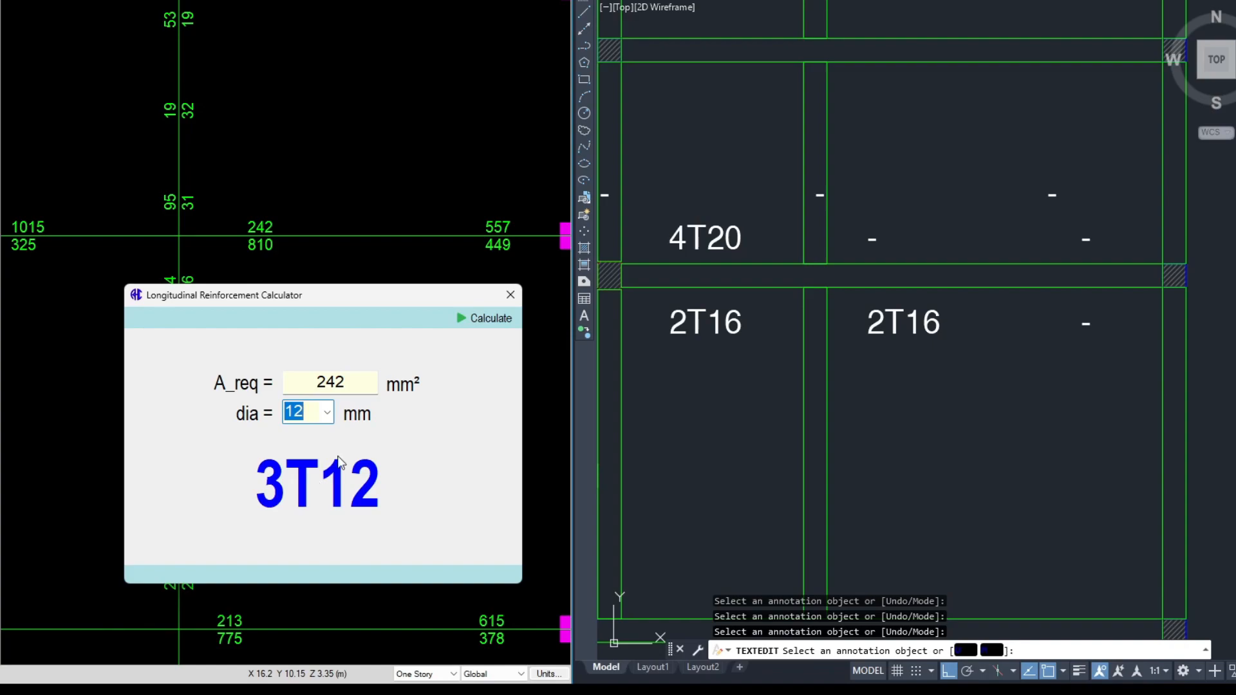
left_click(327, 416)
left_click(312, 490)
left_click(488, 323)
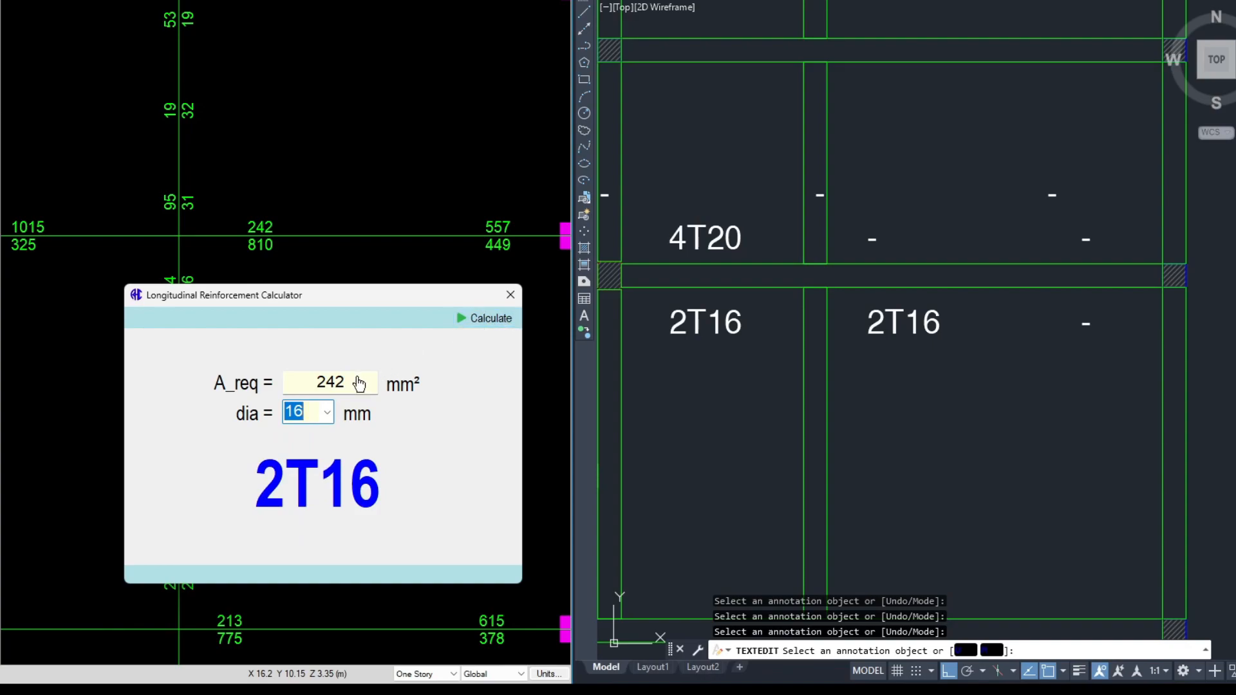
Step: Replace the dash label above the beam's midspan with 2T16
left_click_drag(360, 384, 296, 392)
left_click(866, 246)
left_click(868, 243)
type("2T16")
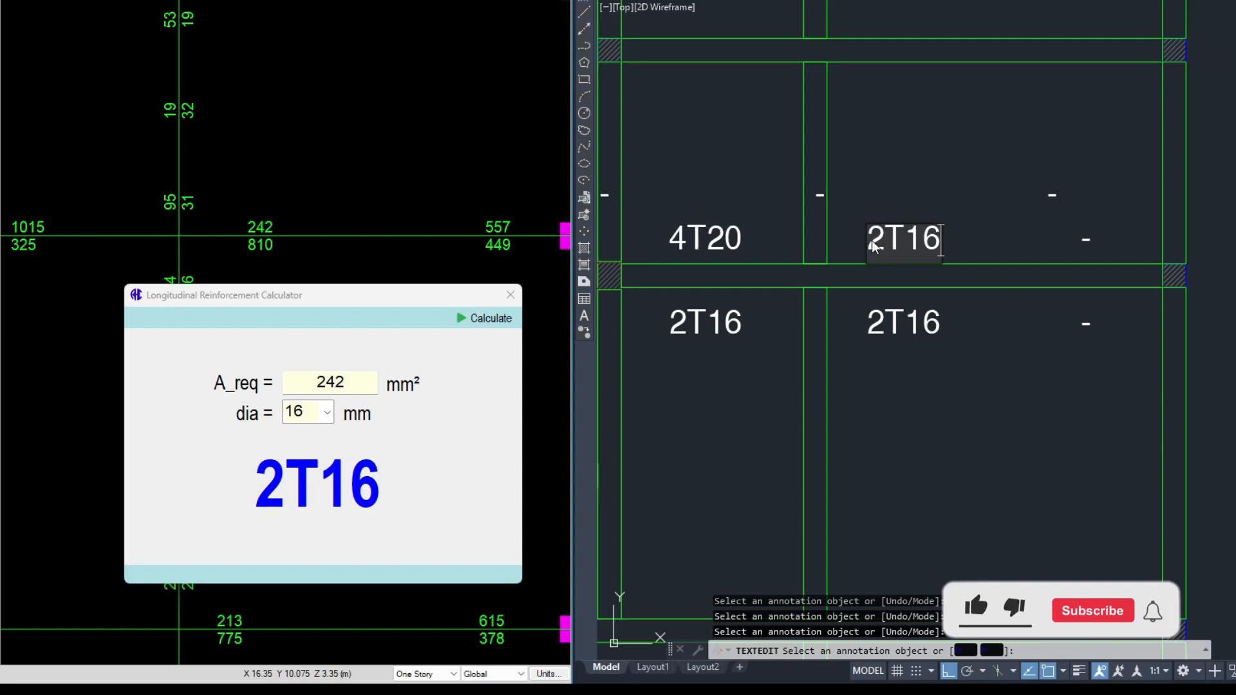
left_click(1054, 342)
Step: Calculate the bars for a required area of 810 mm², trying 16 mm diameter and settling on 20 mm
left_click_drag(360, 385, 285, 379)
type("810")
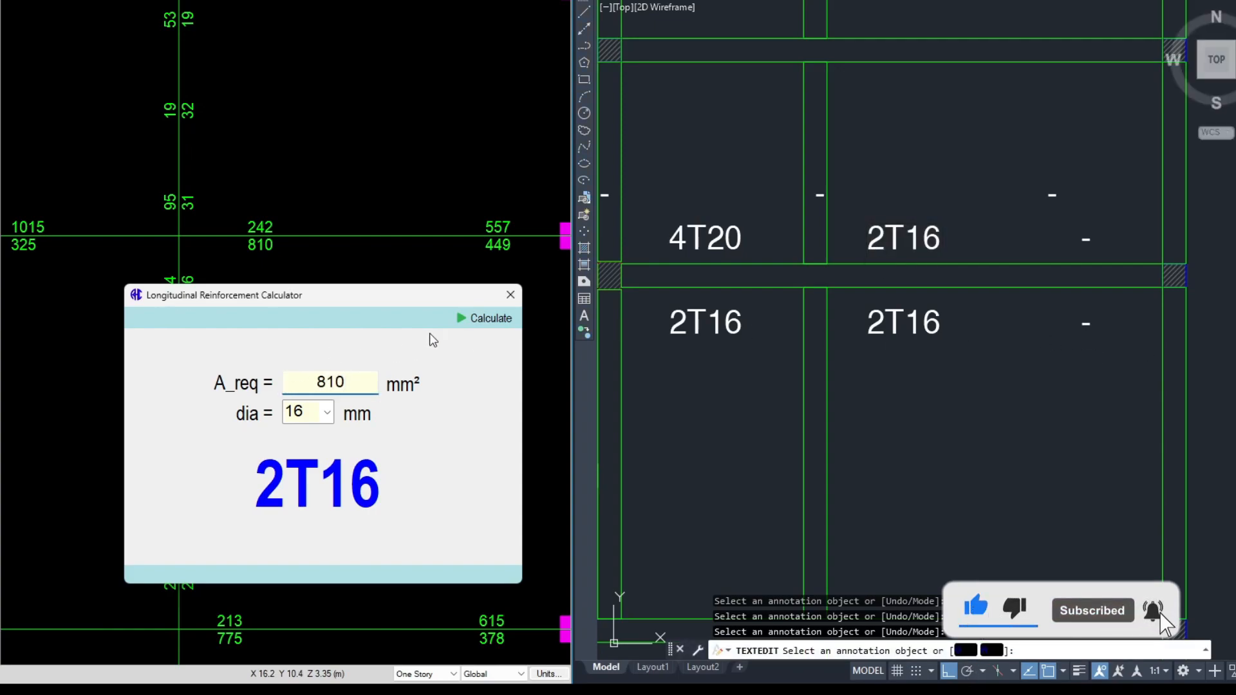
left_click(484, 318)
left_click(327, 414)
left_click(328, 503)
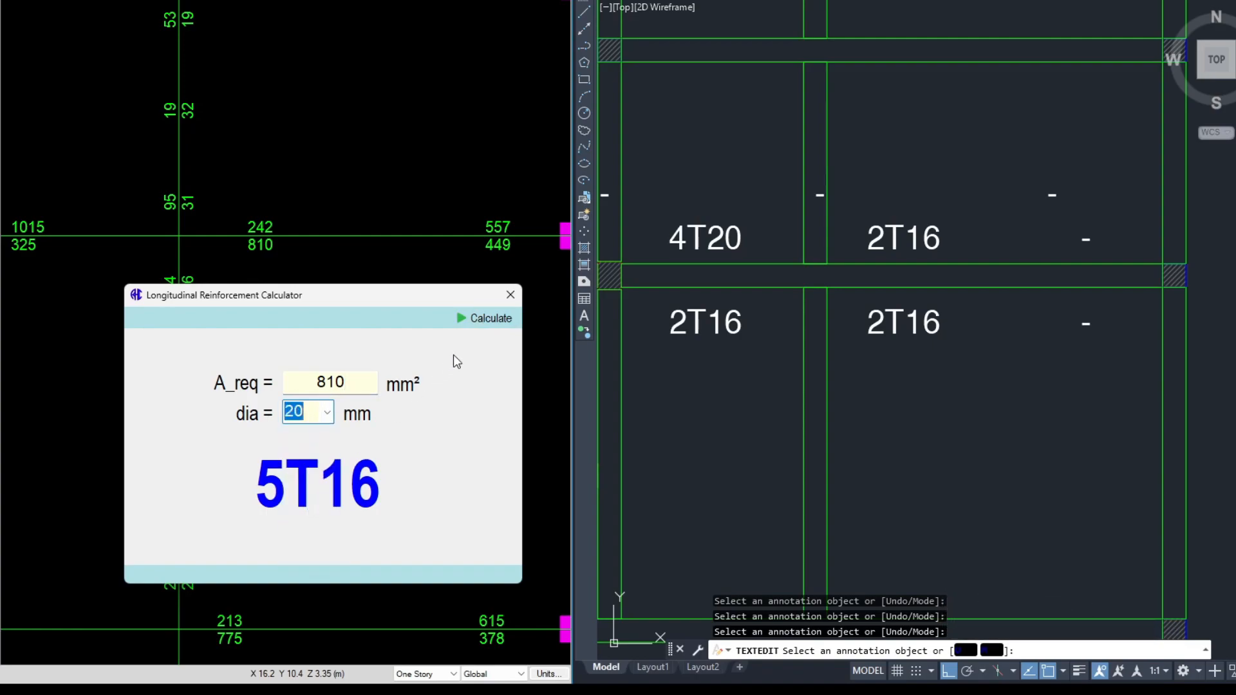
left_click(484, 324)
Step: Change the label below the beam's midspan to 3T20
left_click(903, 322)
left_click_drag(886, 322, 952, 328)
type("20")
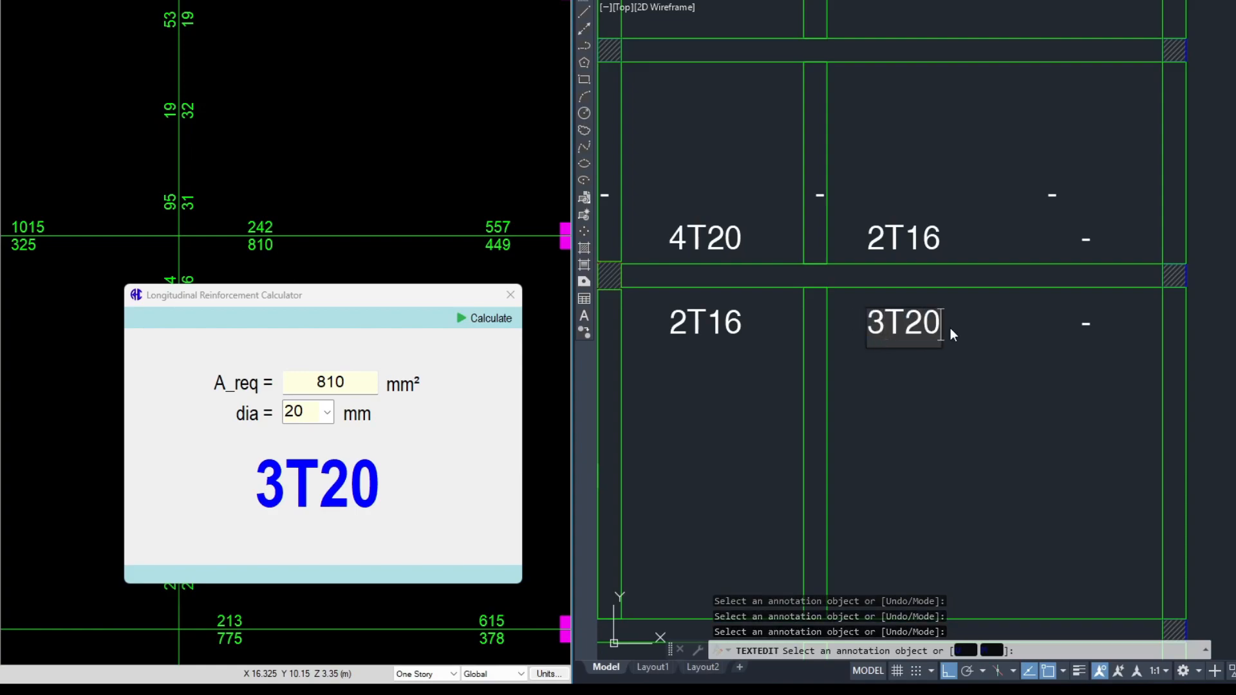
left_click(965, 417)
Step: Calculate the bars for 557 mm² with 20 mm diameter and label the top of the beam's right end 2T20
middle_click_drag(964, 416, 933, 429)
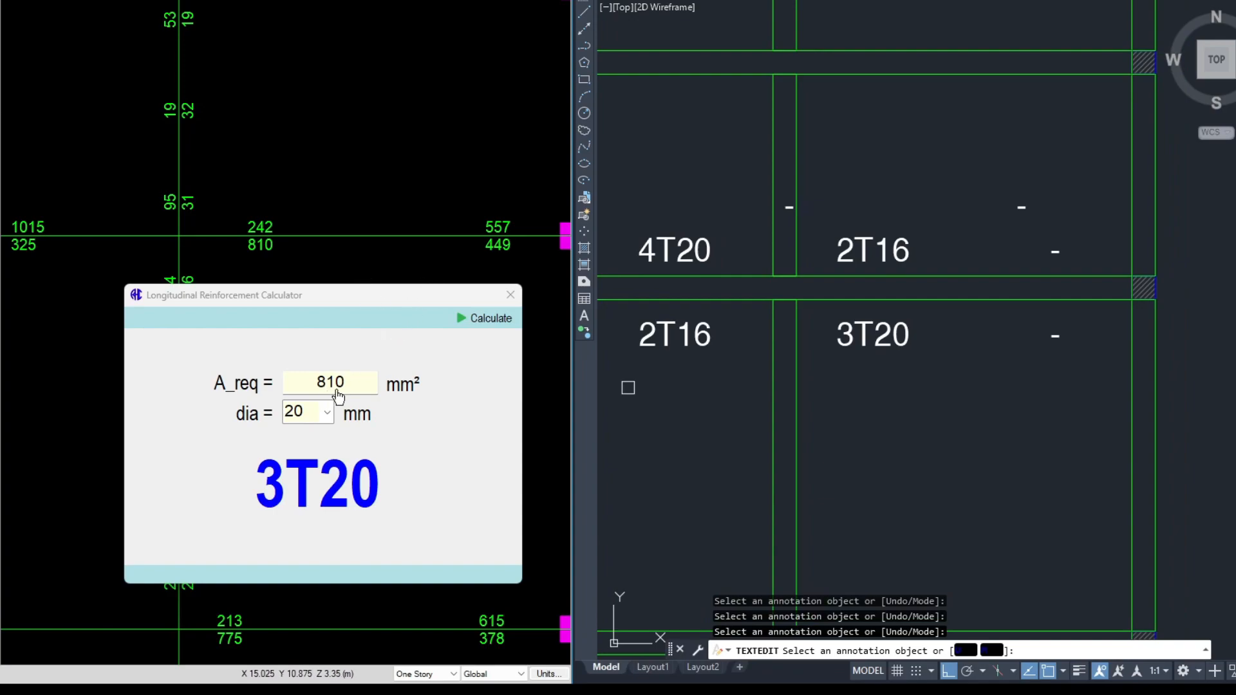
left_click(307, 390)
type("557")
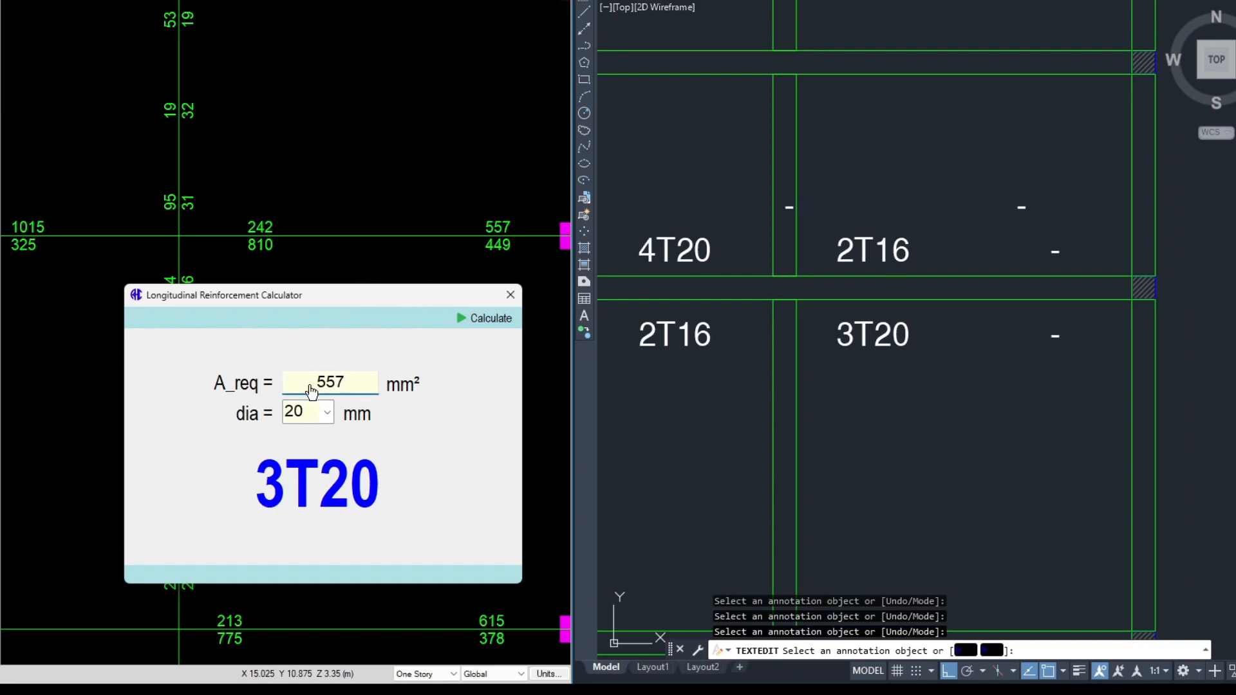
left_click(476, 320)
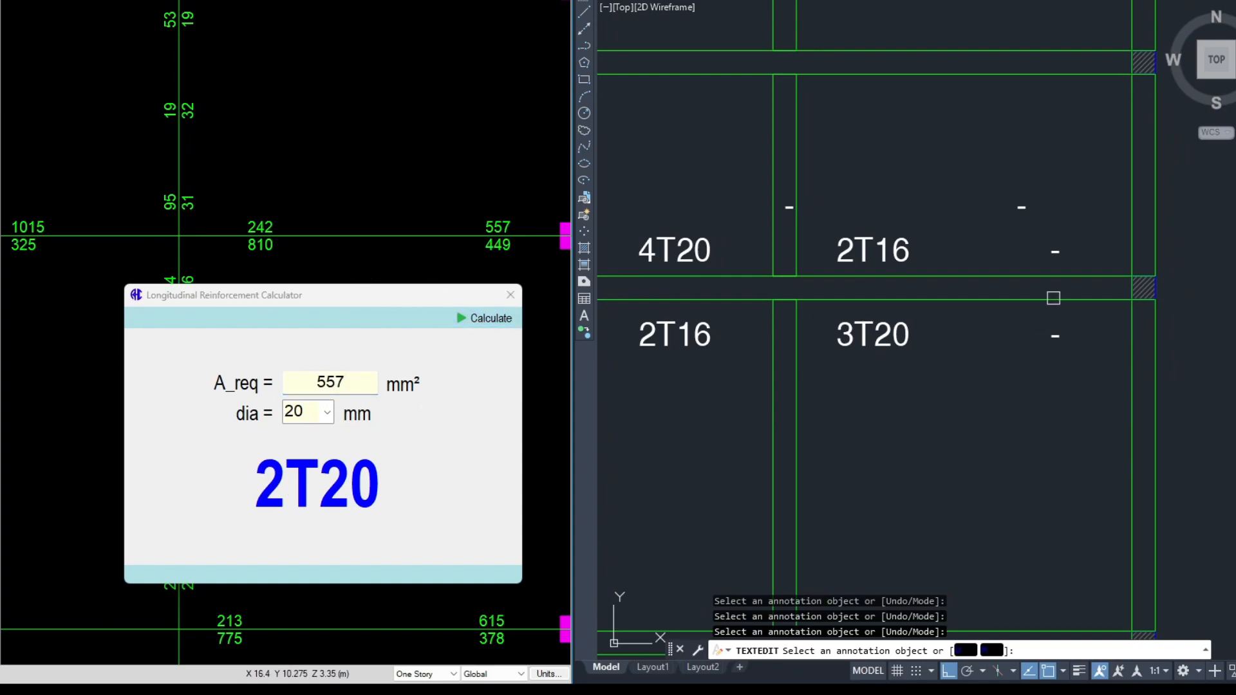
left_click(1055, 254)
type("2T20")
key("Return")
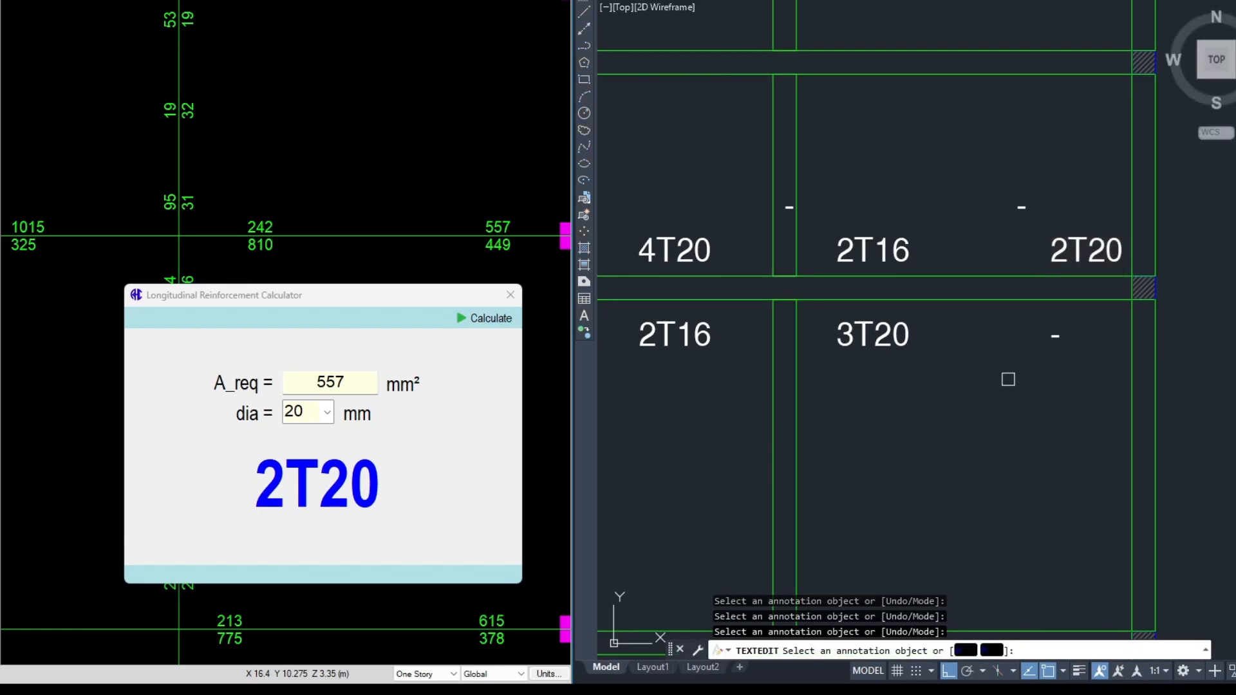
Step: Enter a required area of 449 mm² in the calculator and label the underside of the beam's right end 2T20
left_click(331, 384)
double_click(331, 385)
type("44")
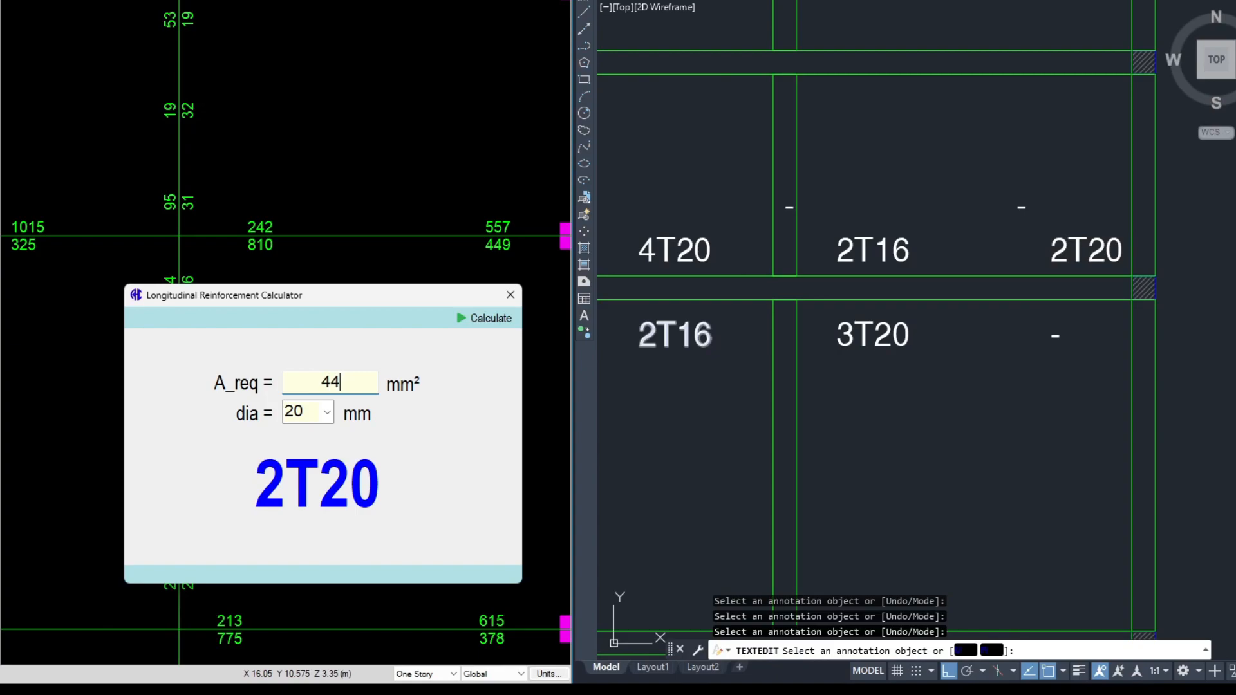
type("9")
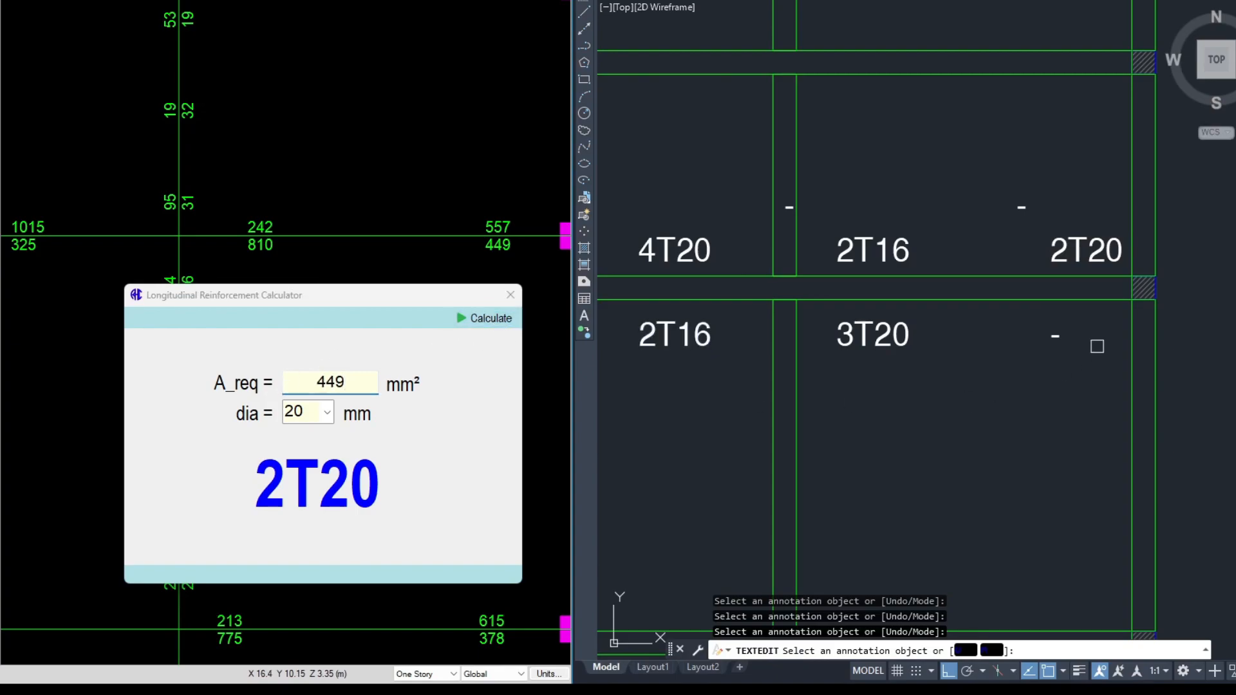
left_click(1055, 341)
type("2T")
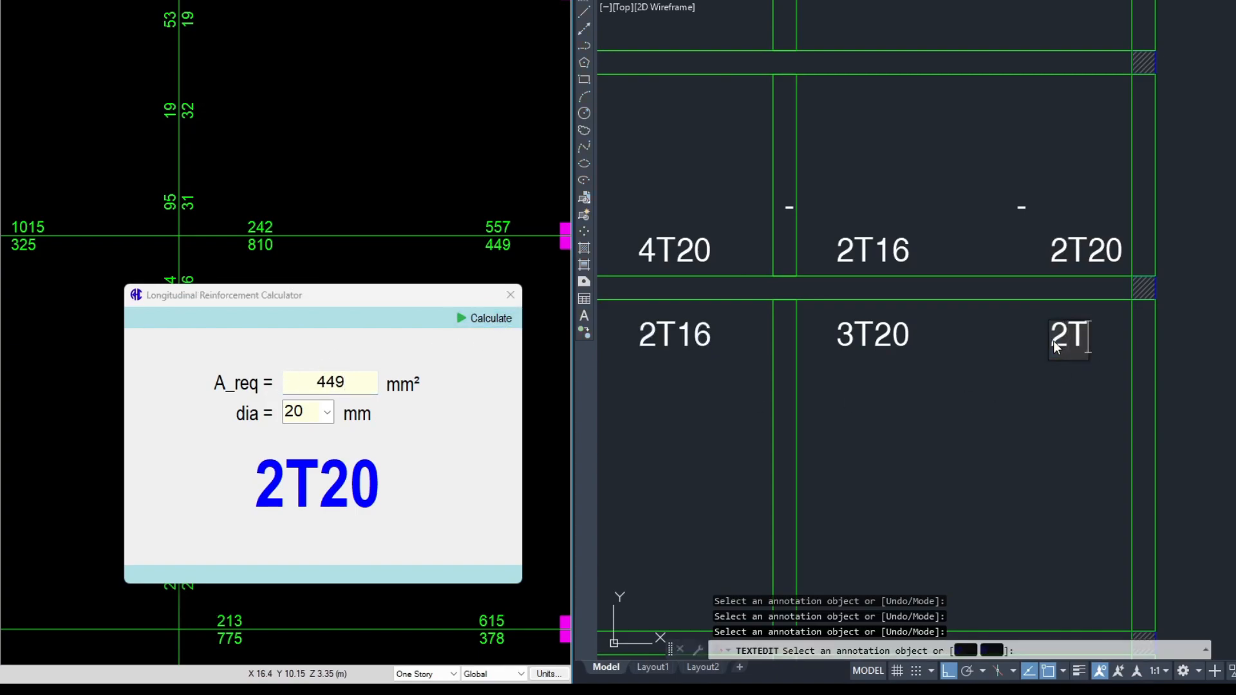
type("20")
key("Return")
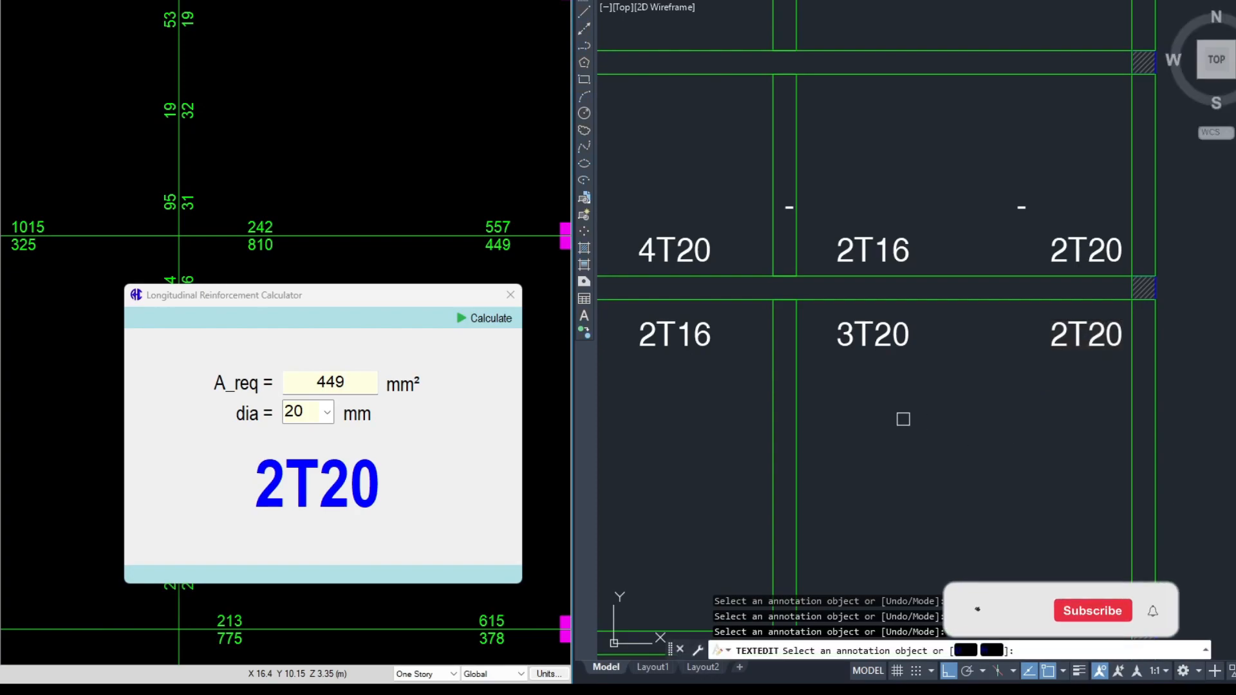
middle_click_drag(885, 415, 943, 402)
left_click_drag(368, 301, 381, 296)
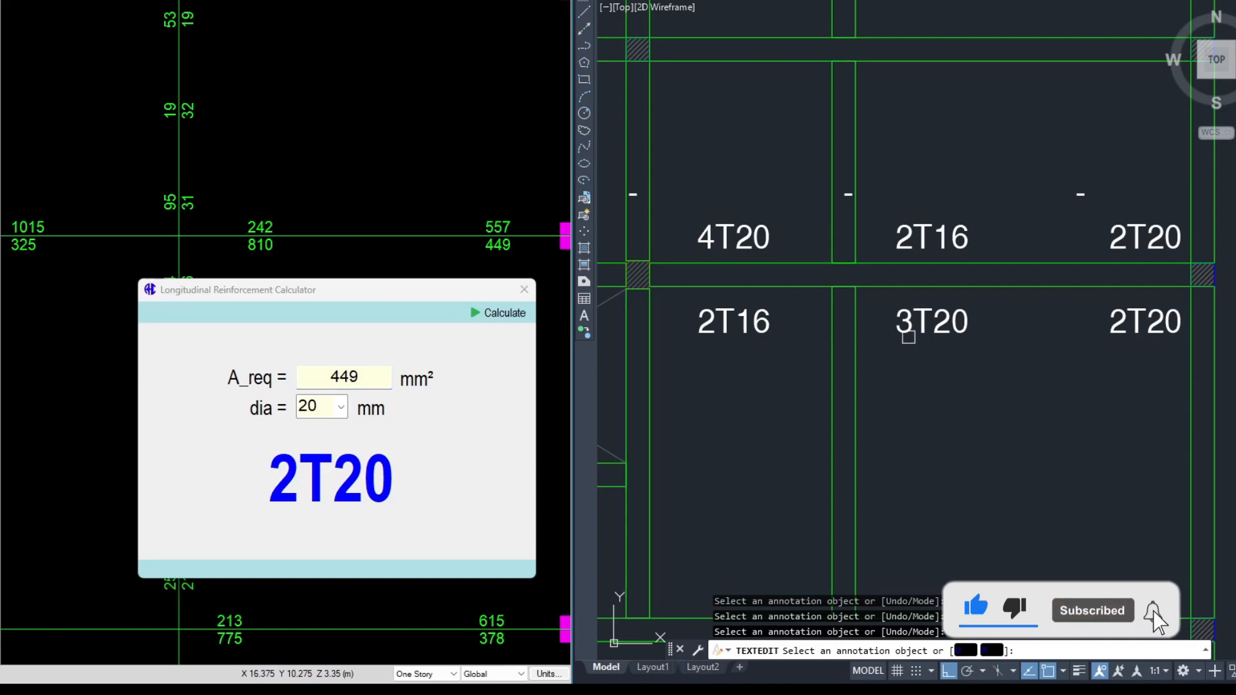
middle_click_drag(870, 307, 865, 330)
mouse_move(1023, 353)
middle_mouse_down()
mouse_move(1039, 317)
mouse_move(1063, 326)
mouse_move(1024, 341)
middle_mouse_up()
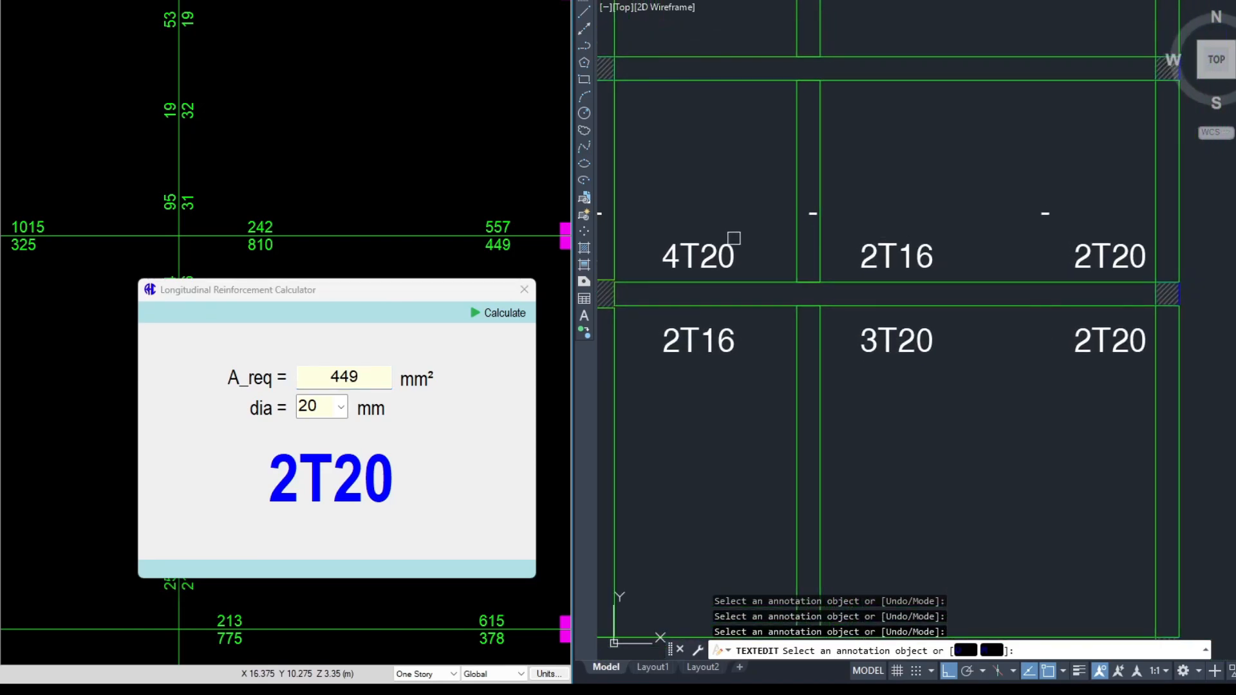
Step: Recalculate the bars for 449 mm² with 16 mm diameter and change the label under the beam's right end to 3T16
middle_click_drag(735, 236, 765, 245)
middle_click_drag(734, 361, 755, 356)
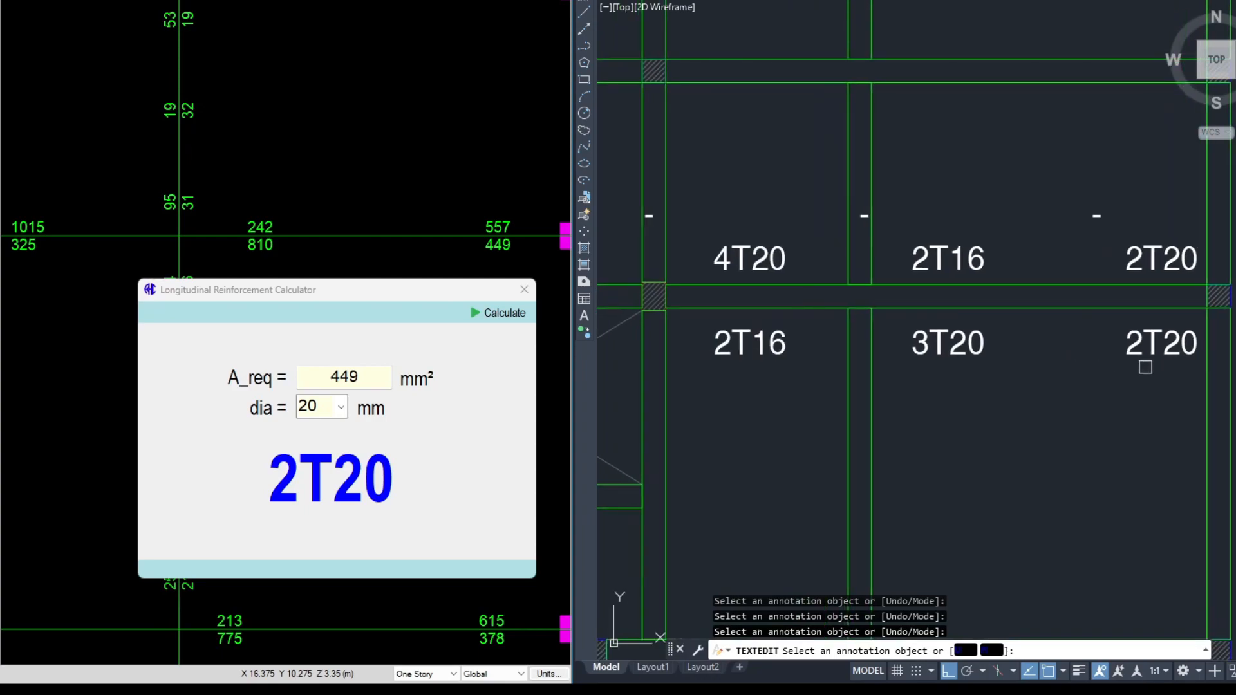
middle_click_drag(1145, 365, 1126, 373)
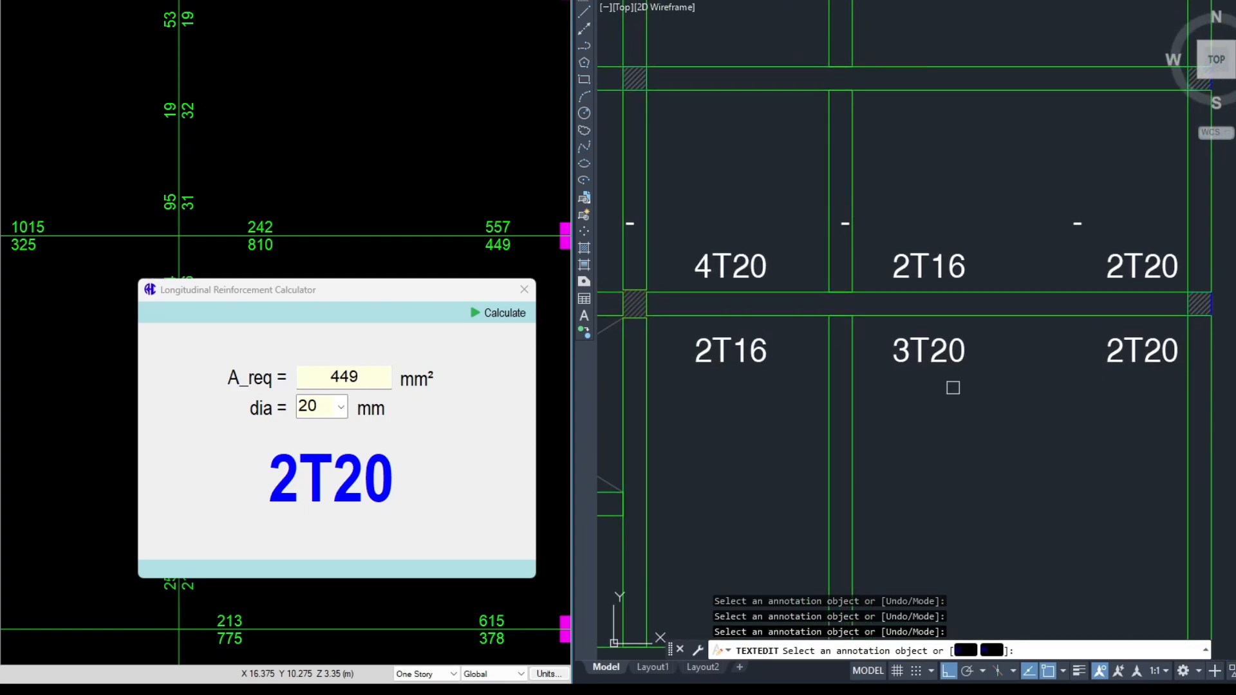
left_click(330, 413)
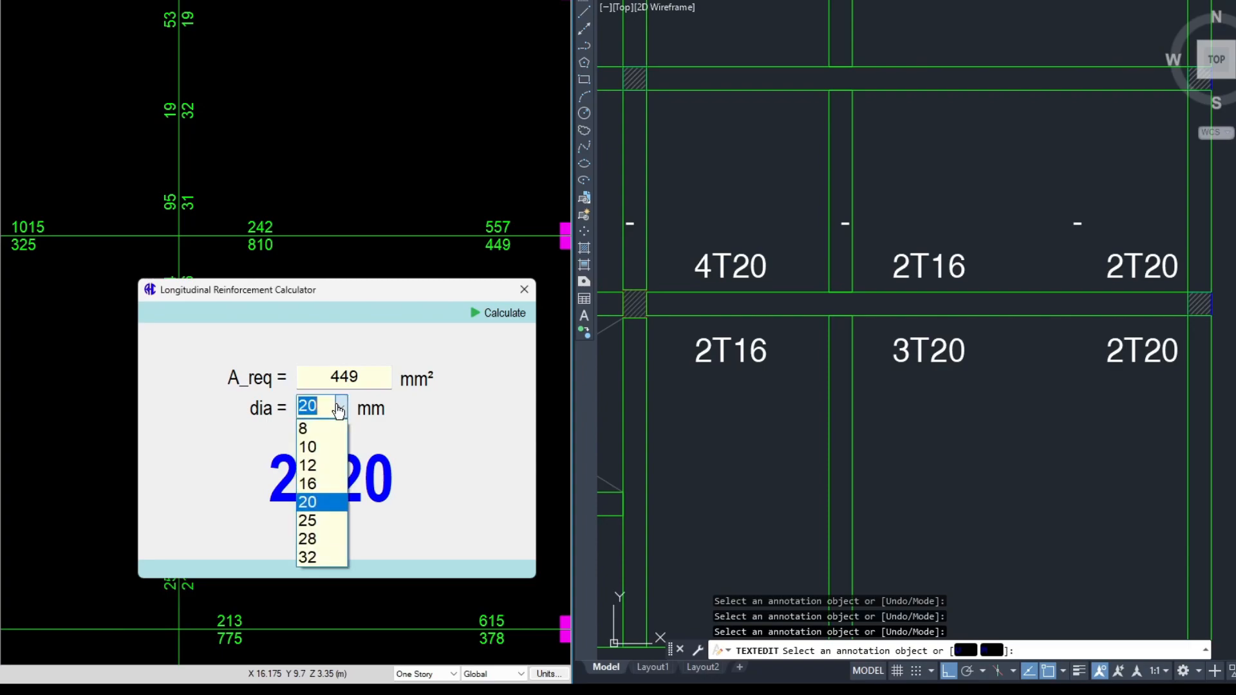
left_click(326, 487)
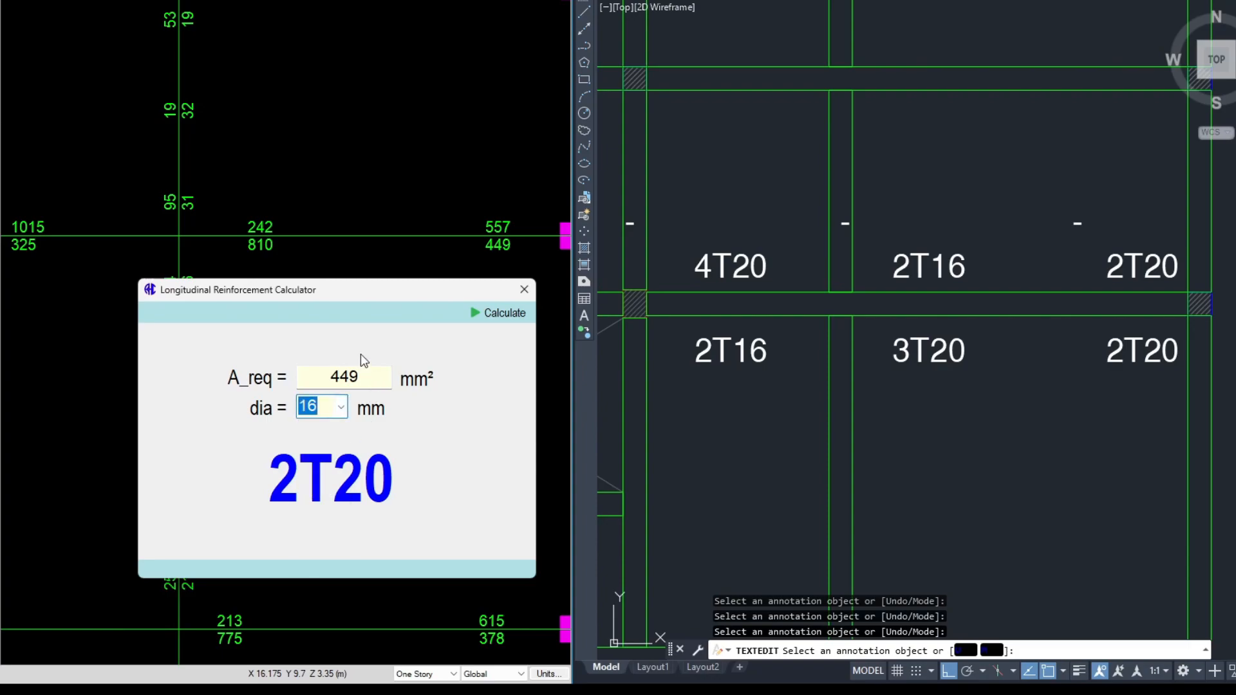
left_click_drag(338, 296, 342, 307)
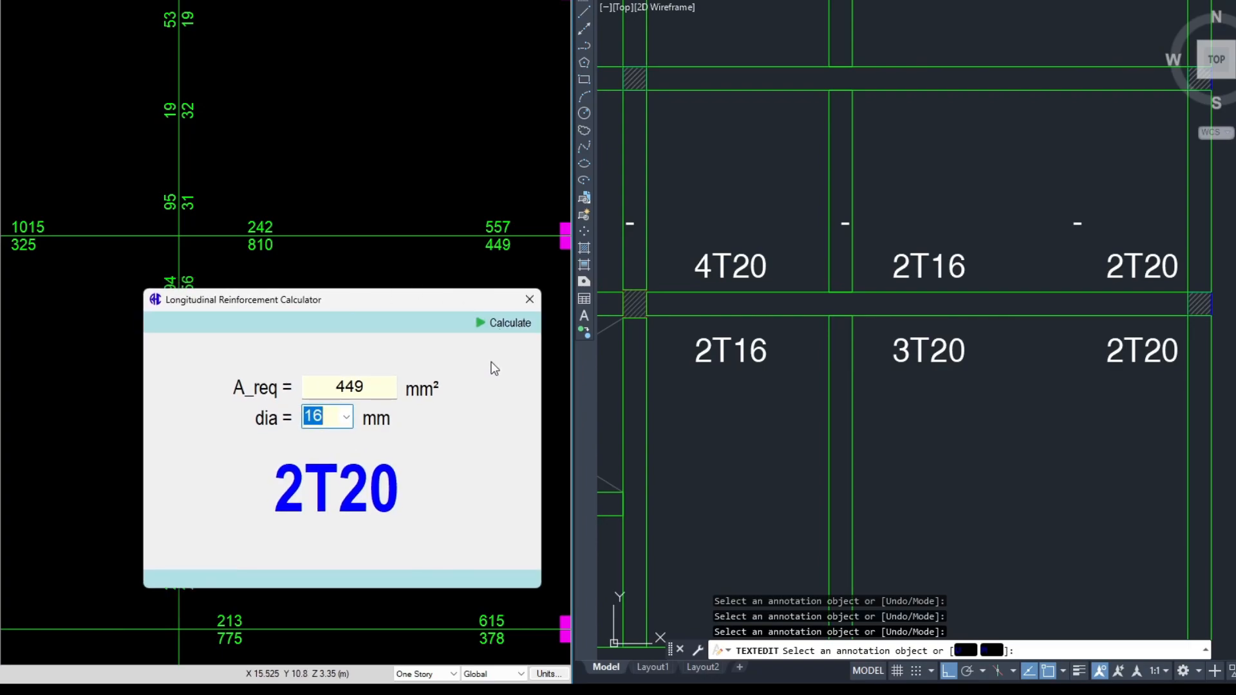
left_click(505, 323)
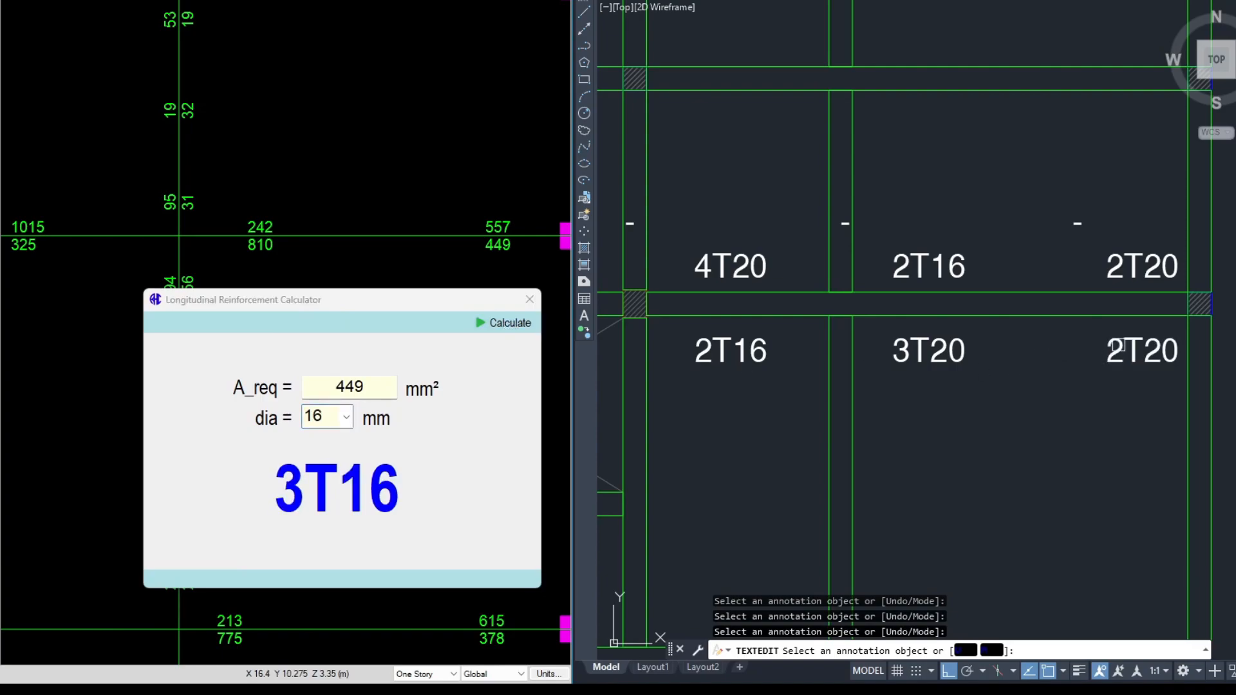
left_click(1120, 352)
type("3T16")
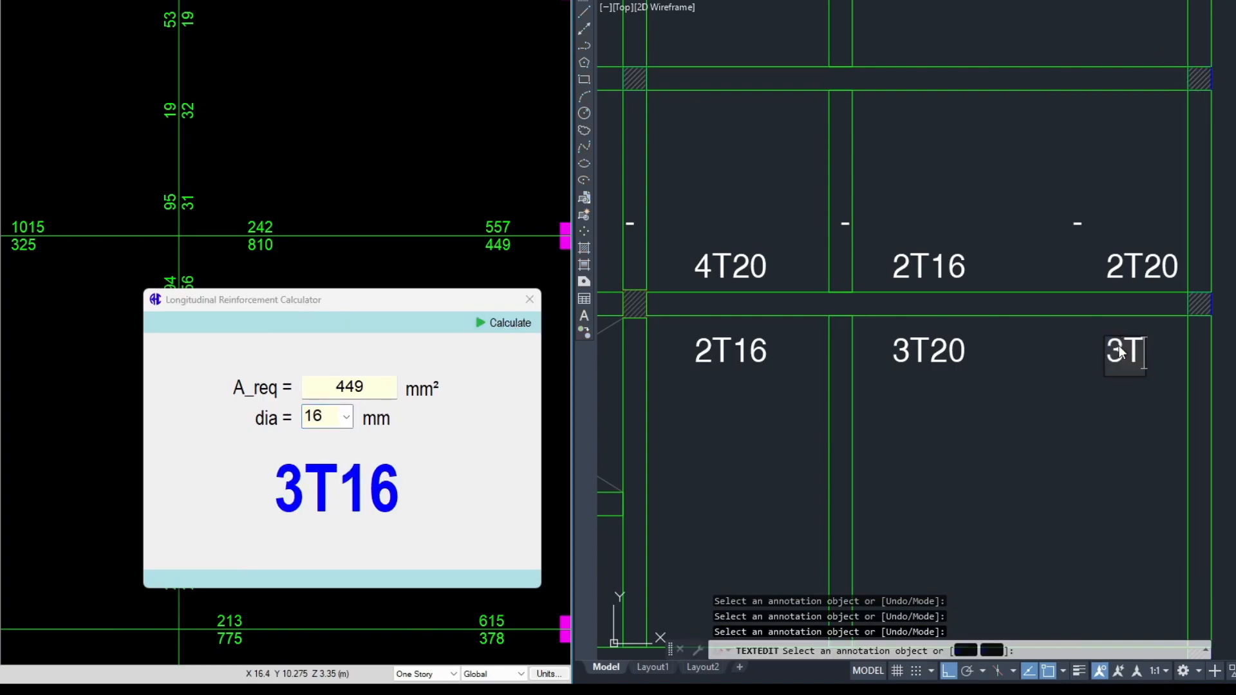
left_click(1113, 413)
Step: Enter a required area of 557 mm² in the calculator and change the label above the beam's right end to 3T16
left_click(353, 386)
double_click(353, 386)
type("557")
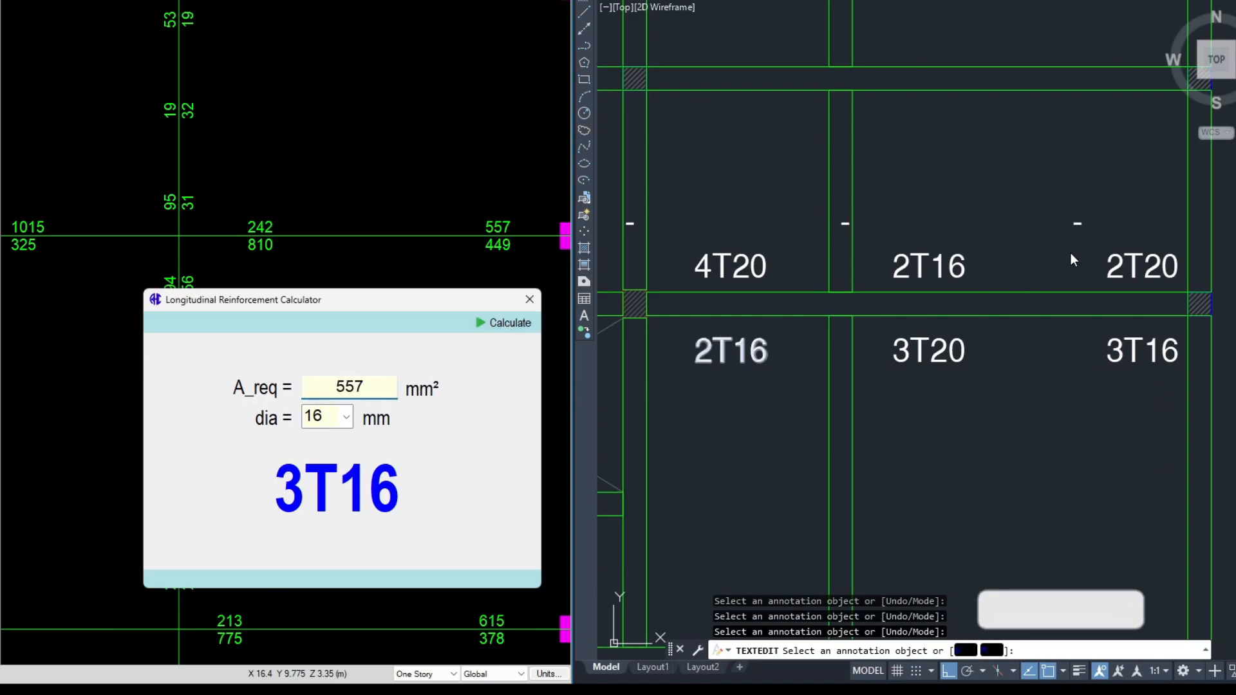
left_click(1091, 264)
type("3T16")
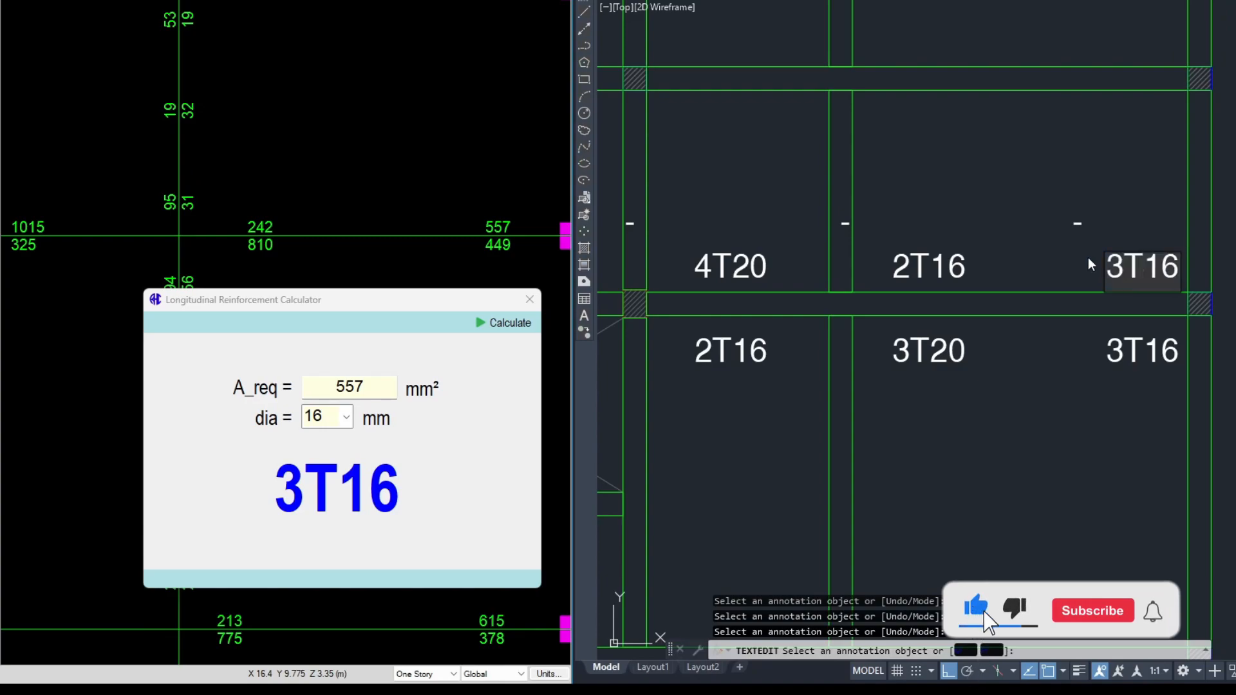
left_click(1022, 423)
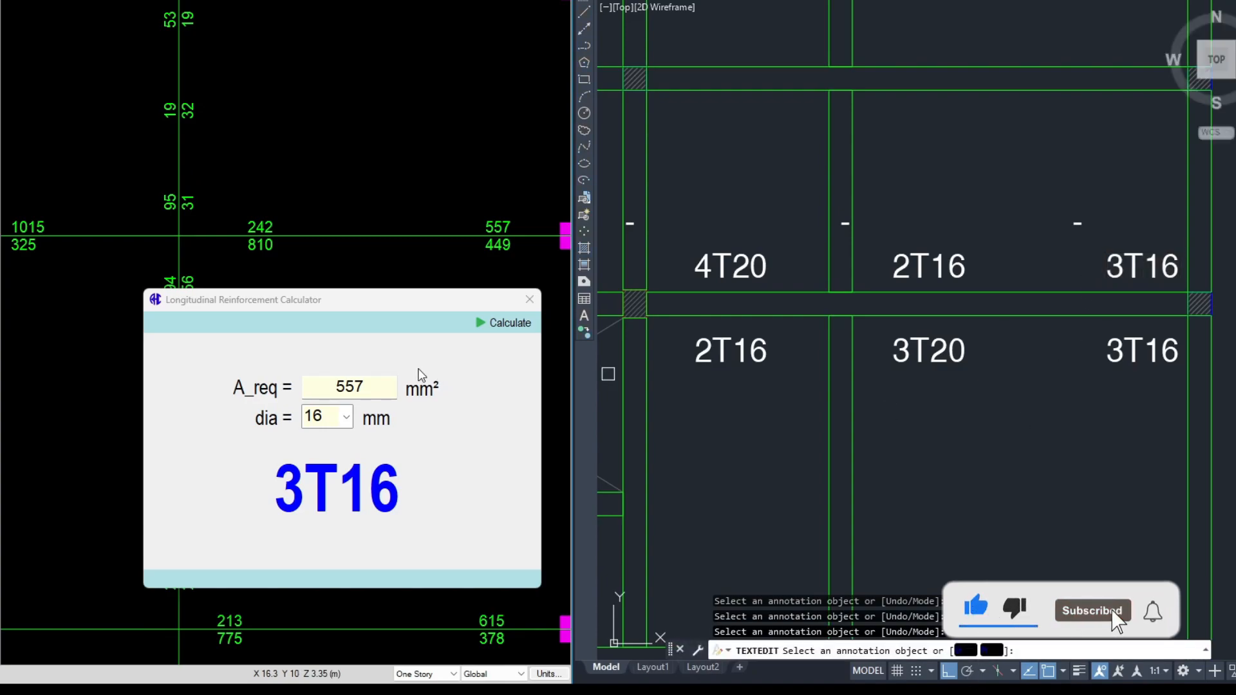
Step: Calculate the bars for the midspan top area of 242 mm² with 16 mm diameter
left_click_drag(368, 388, 321, 387)
type("242")
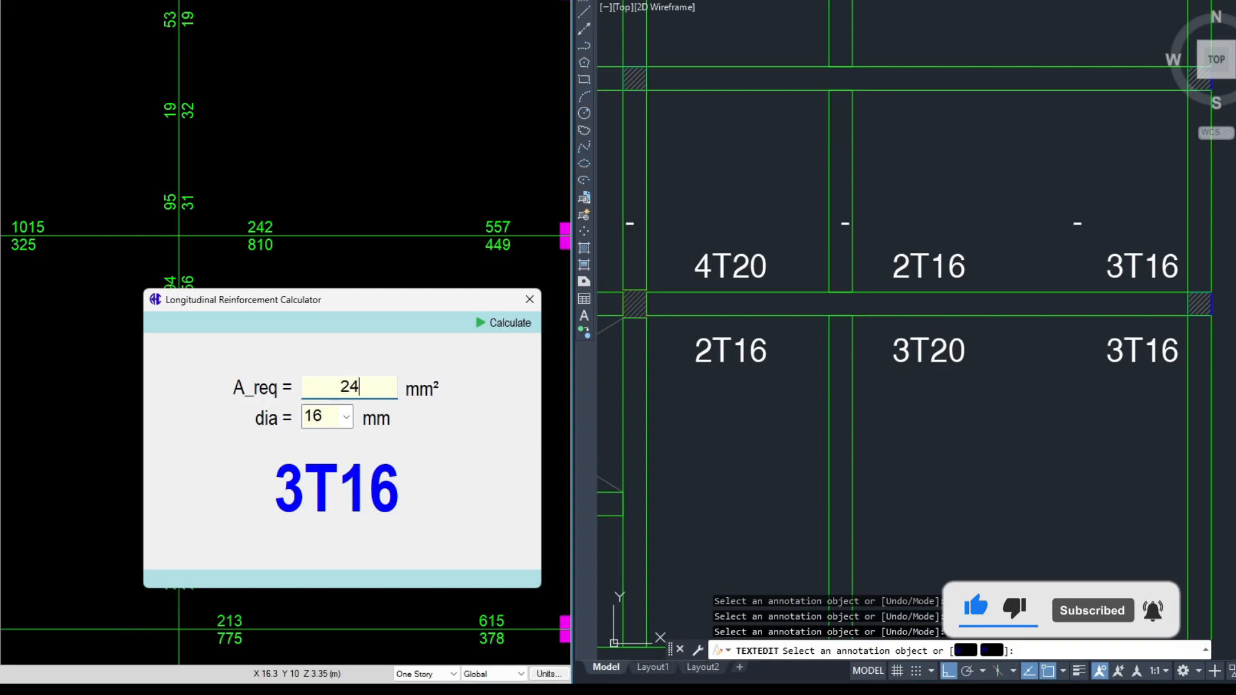
left_click(510, 322)
left_click(928, 284)
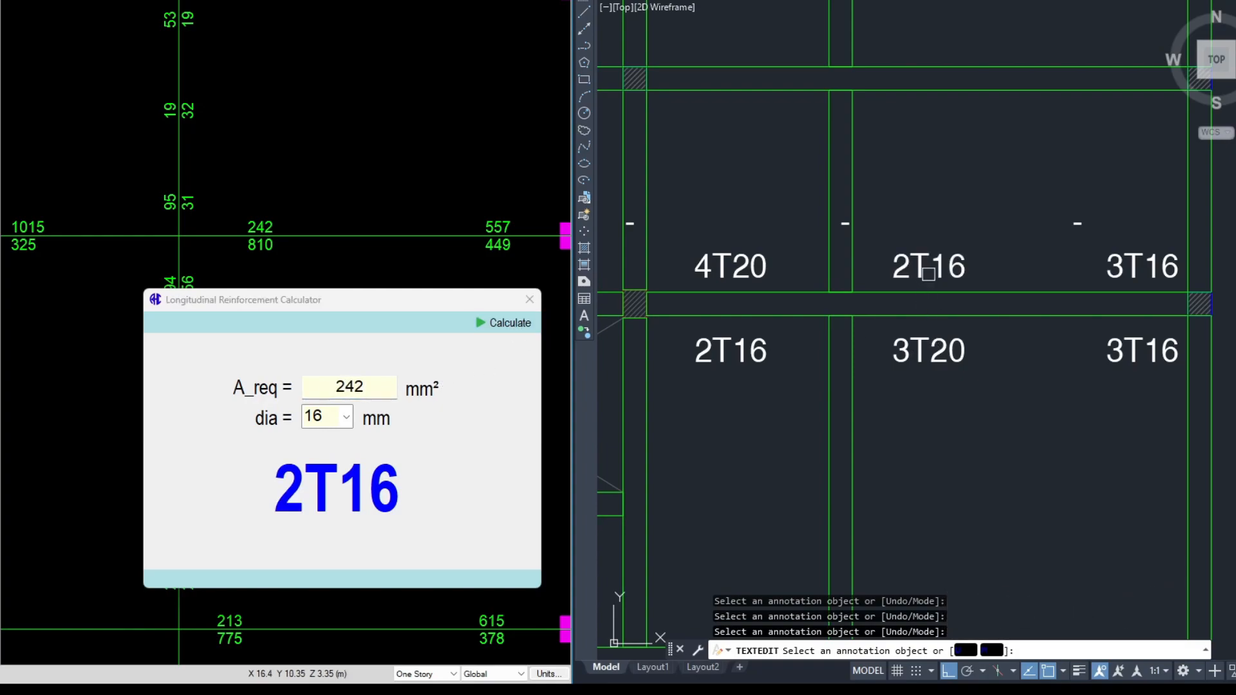
Step: Calculate the bars for 810 mm² with 16 mm diameter and change the label below the beam's midspan to 5T16
left_click_drag(365, 392, 309, 387)
type("8")
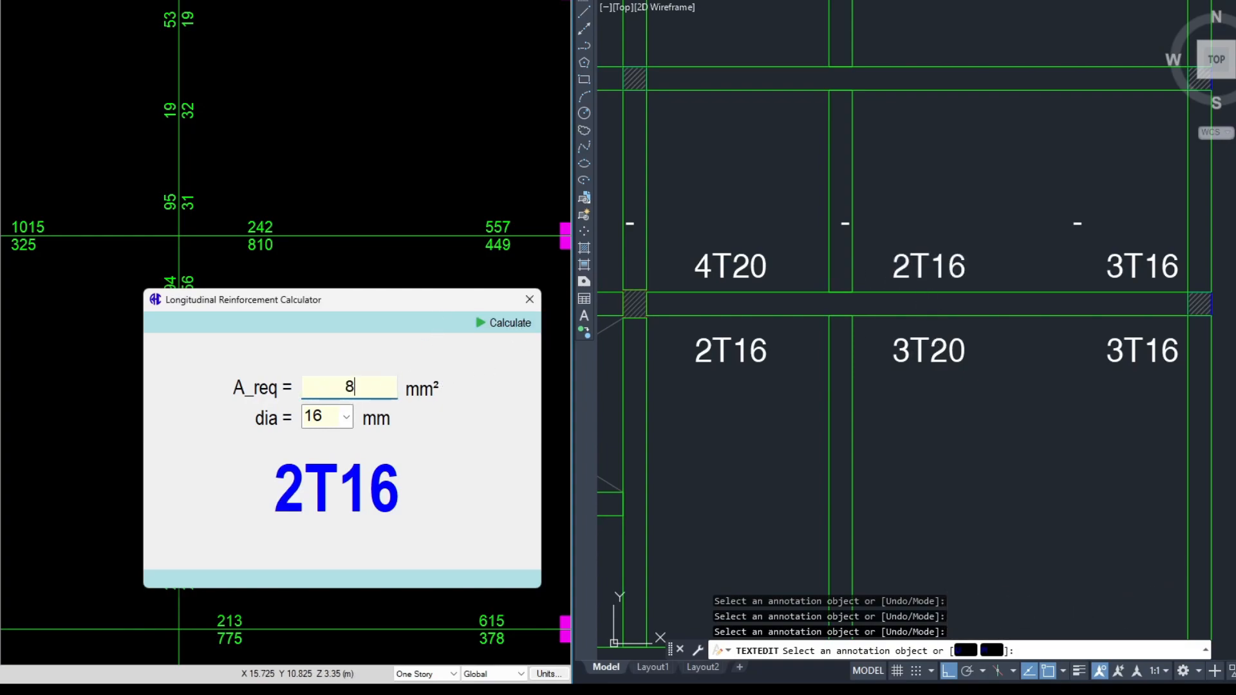
type("10")
left_click(507, 323)
left_click(914, 354)
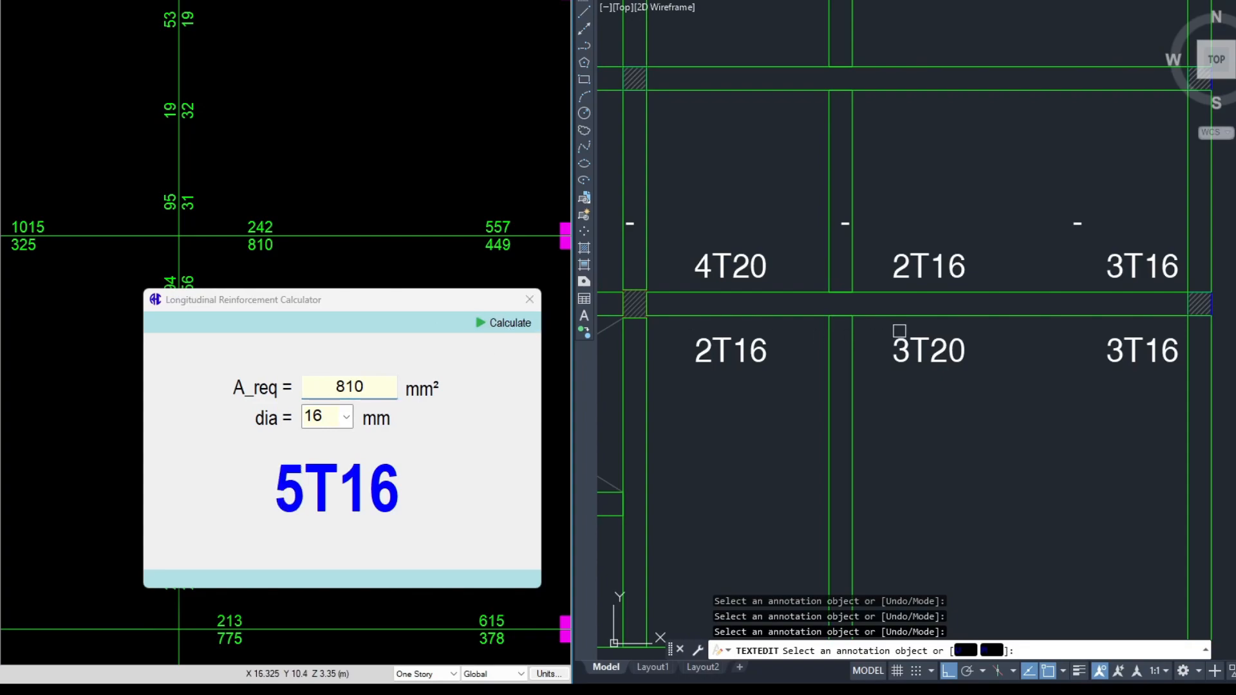
type("5T16")
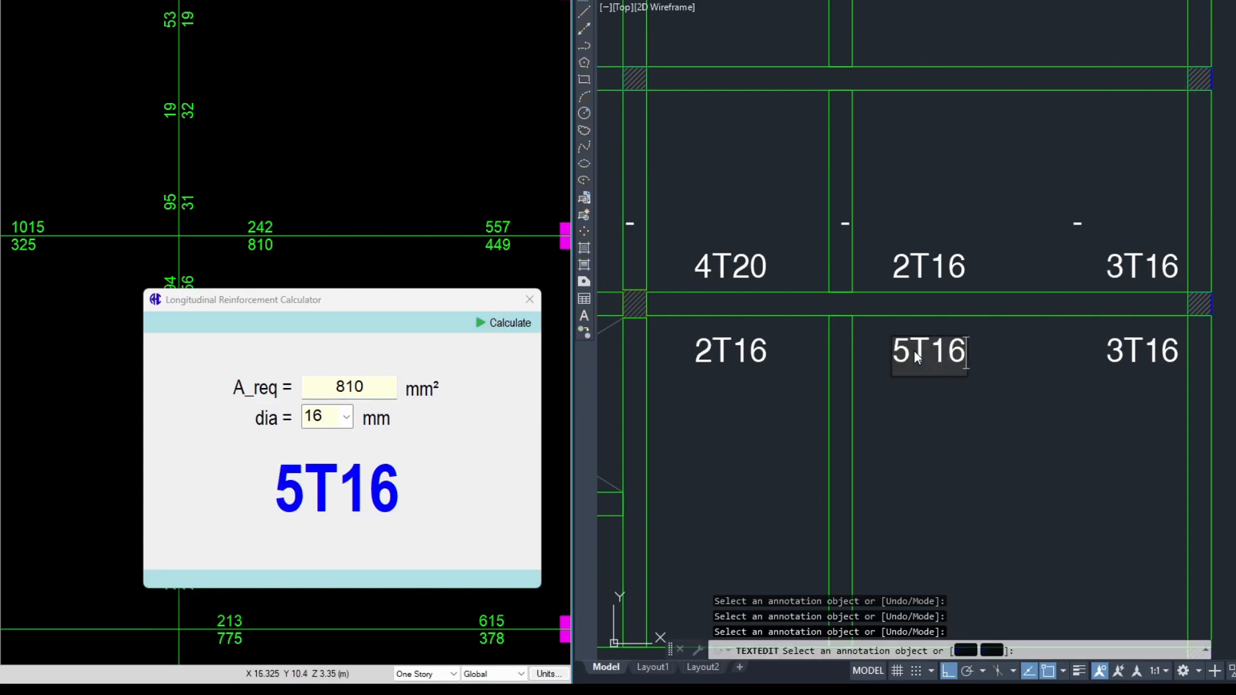
left_click(954, 410)
Step: Calculate the bars for the left end's top area of 1015 mm² with 16 mm diameter
mouse_move(878, 382)
middle_mouse_down()
mouse_move(896, 377)
mouse_move(876, 385)
mouse_move(872, 408)
mouse_move(965, 406)
mouse_move(927, 438)
middle_mouse_up()
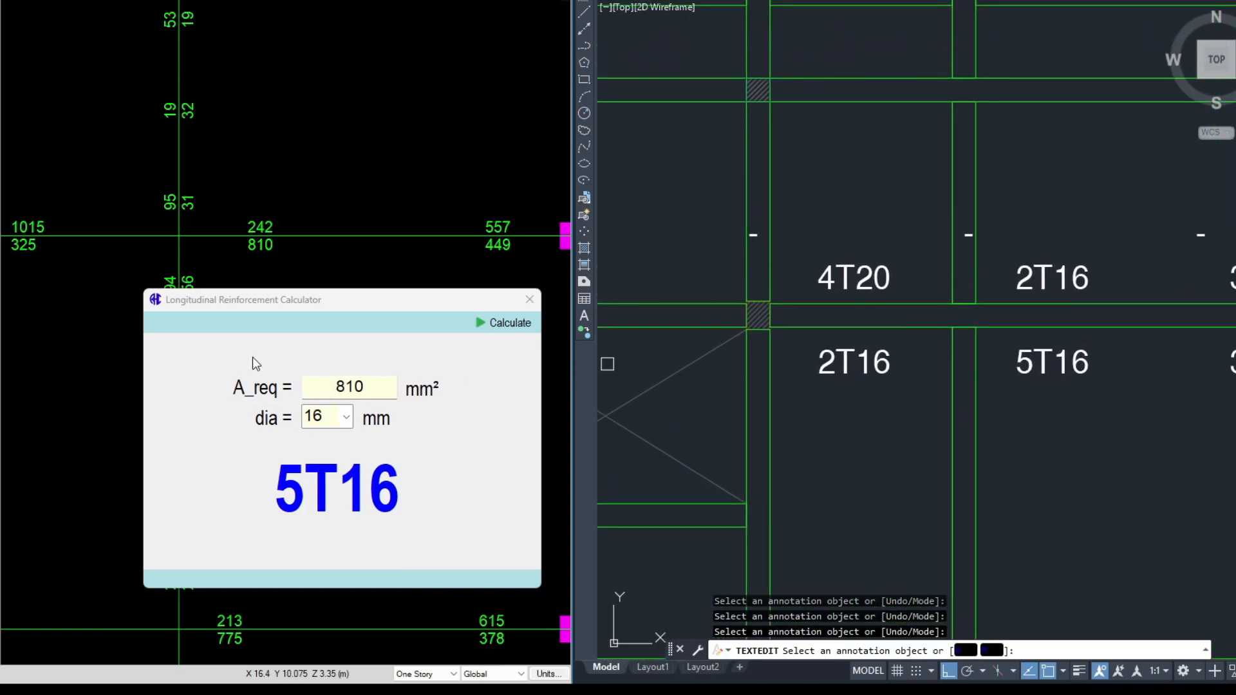
scroll(138, 143, "down", 3)
middle_click_drag(203, 253, 357, 292)
scroll(269, 191, "up", 2)
key("alt+Tab")
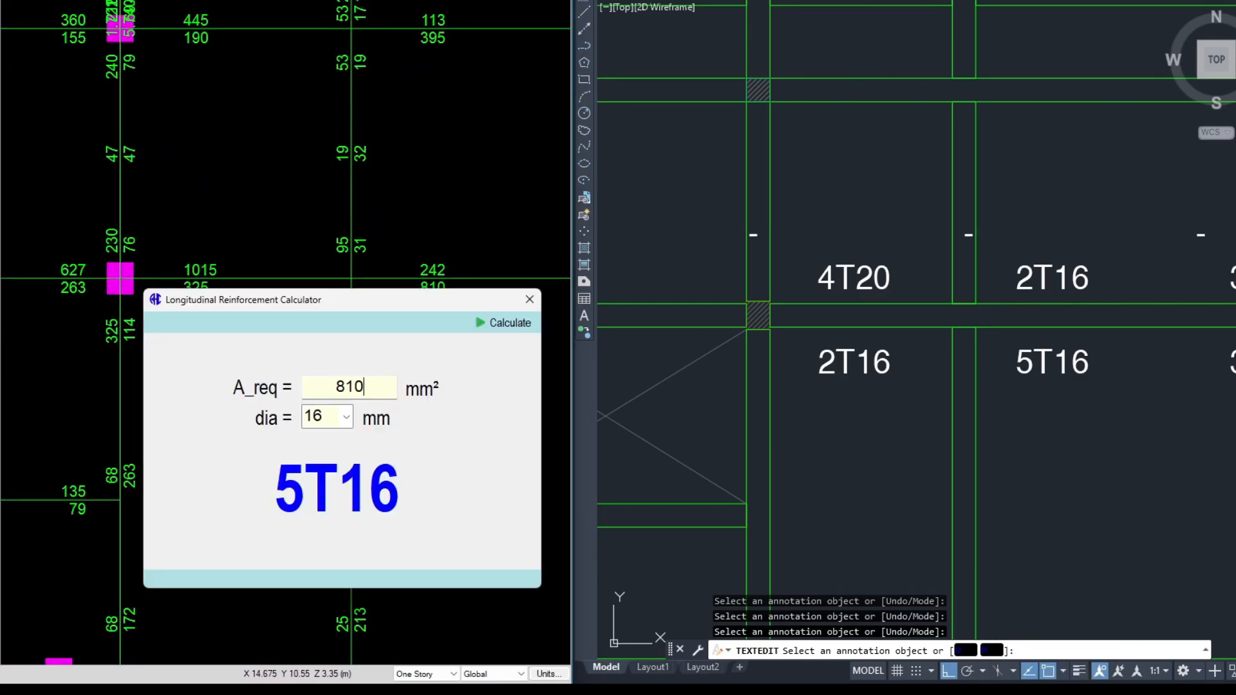
left_click_drag(351, 300, 649, 351)
double_click(667, 430)
type("1015")
left_click(794, 374)
Step: Change the label above the beam's left end to 6T16
left_click(821, 299)
left_click(846, 284)
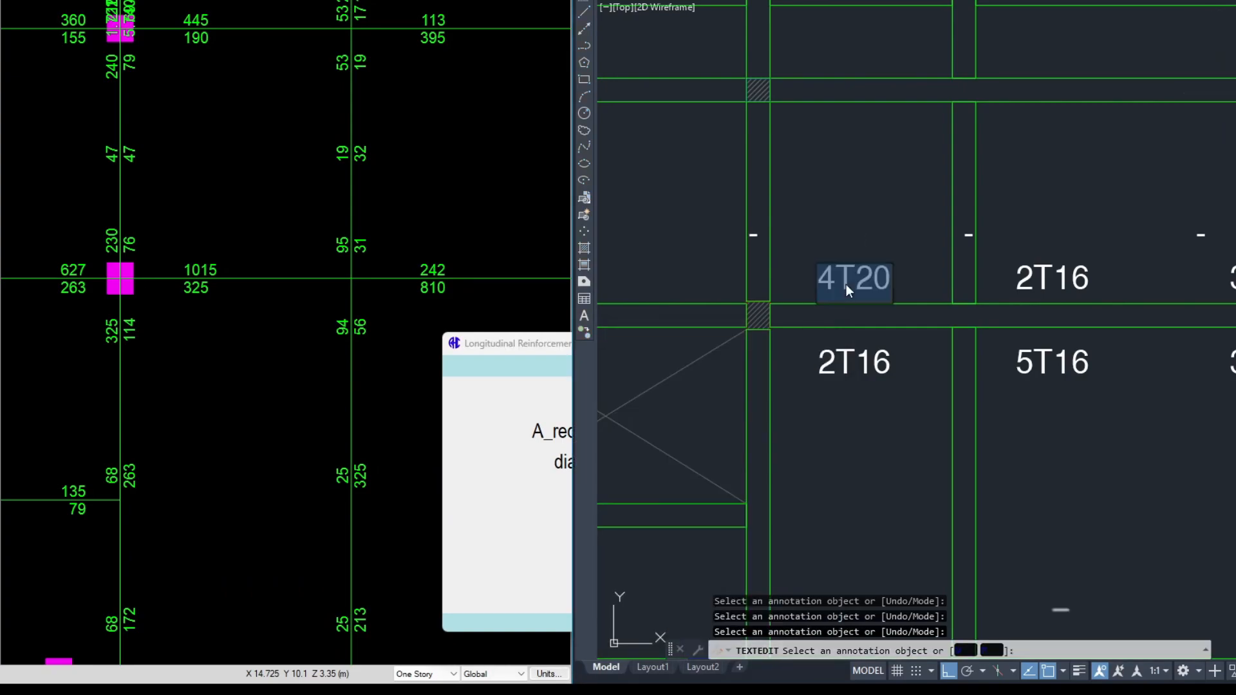
type("6T16")
left_click(1041, 383)
Step: Close the longitudinal reinforcement calculator and open the shear reinforcement calculator
middle_click_drag(1044, 439, 991, 438)
middle_click_drag(800, 266, 813, 332)
left_click_drag(540, 343, 782, 307)
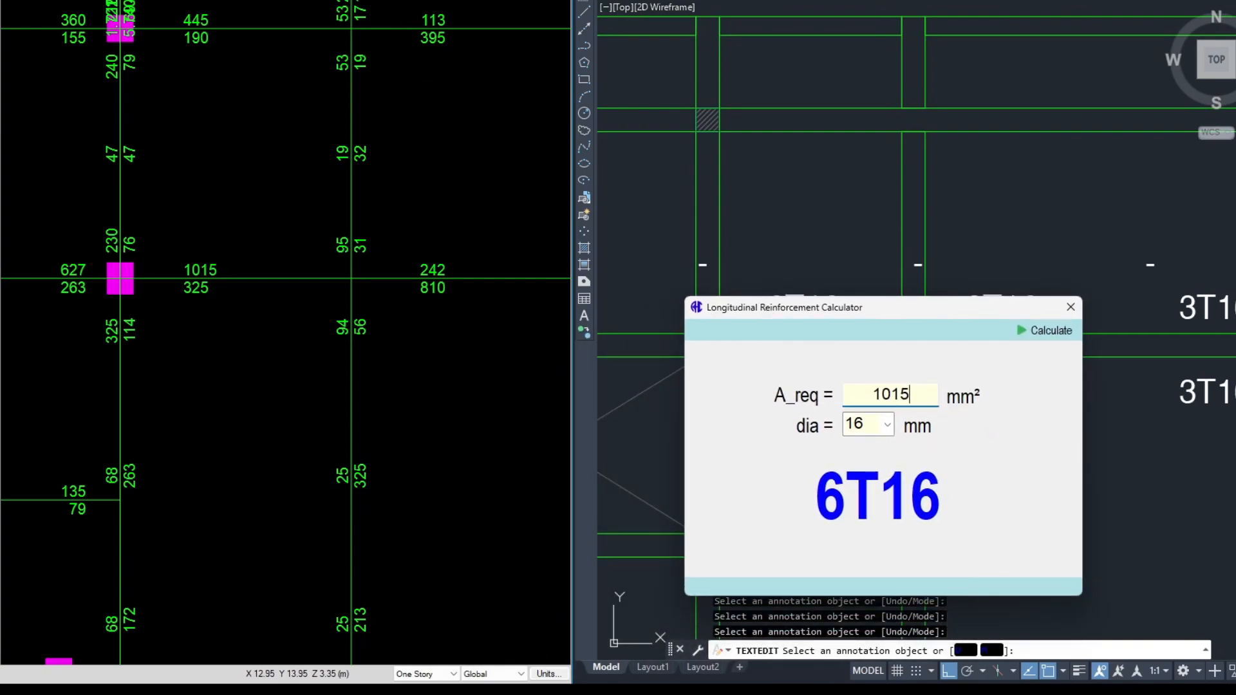
left_click(1071, 307)
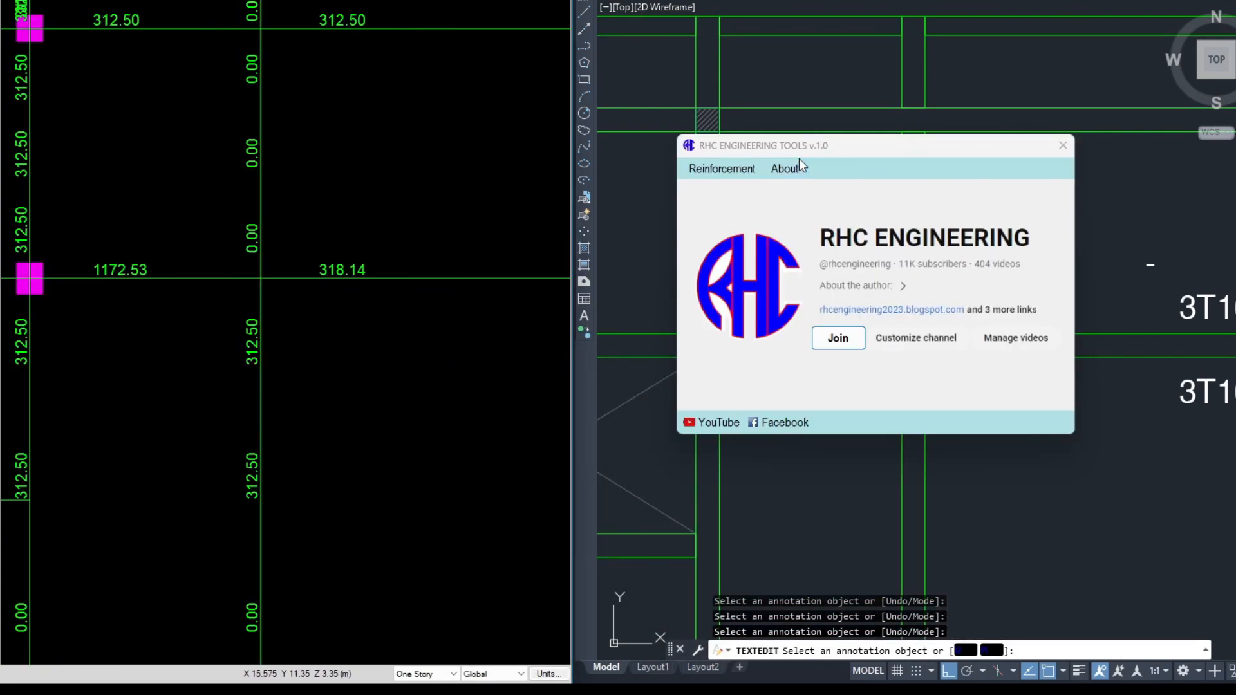
left_click_drag(795, 137, 802, 250)
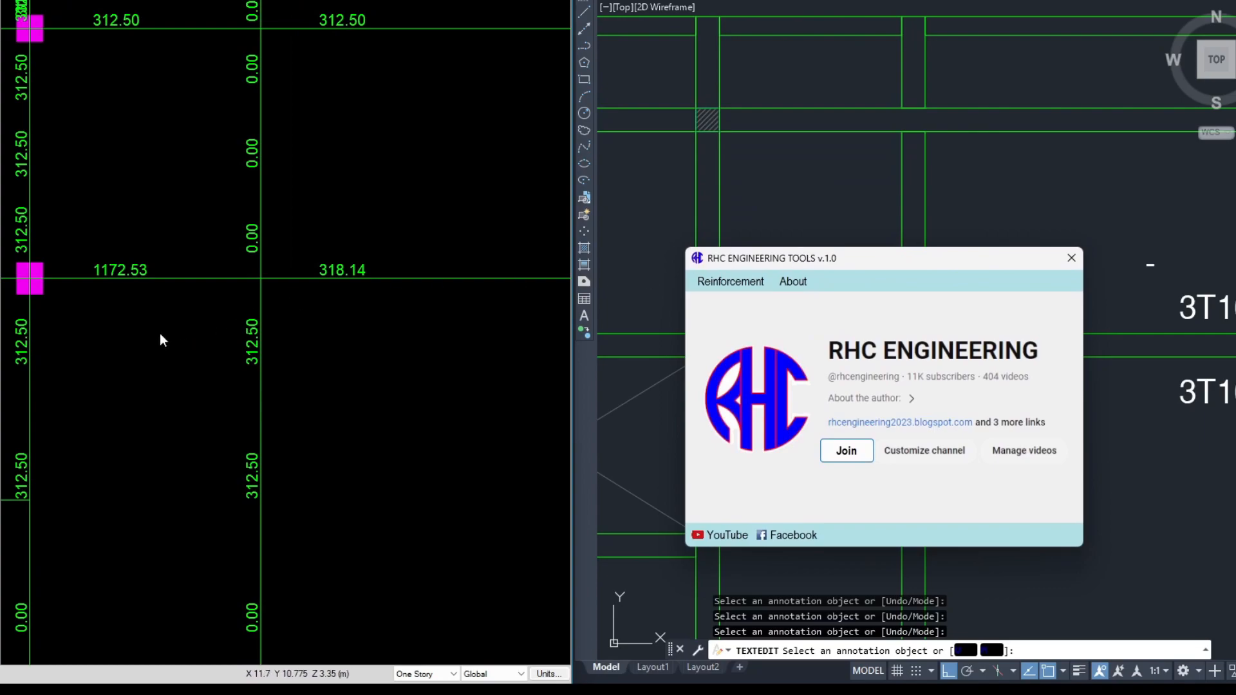
scroll(72, 317, "up", 2)
middle_click_drag(115, 318, 243, 312)
middle_click_drag(499, 255, 218, 287)
left_click_drag(875, 257, 523, 174)
left_click(385, 206)
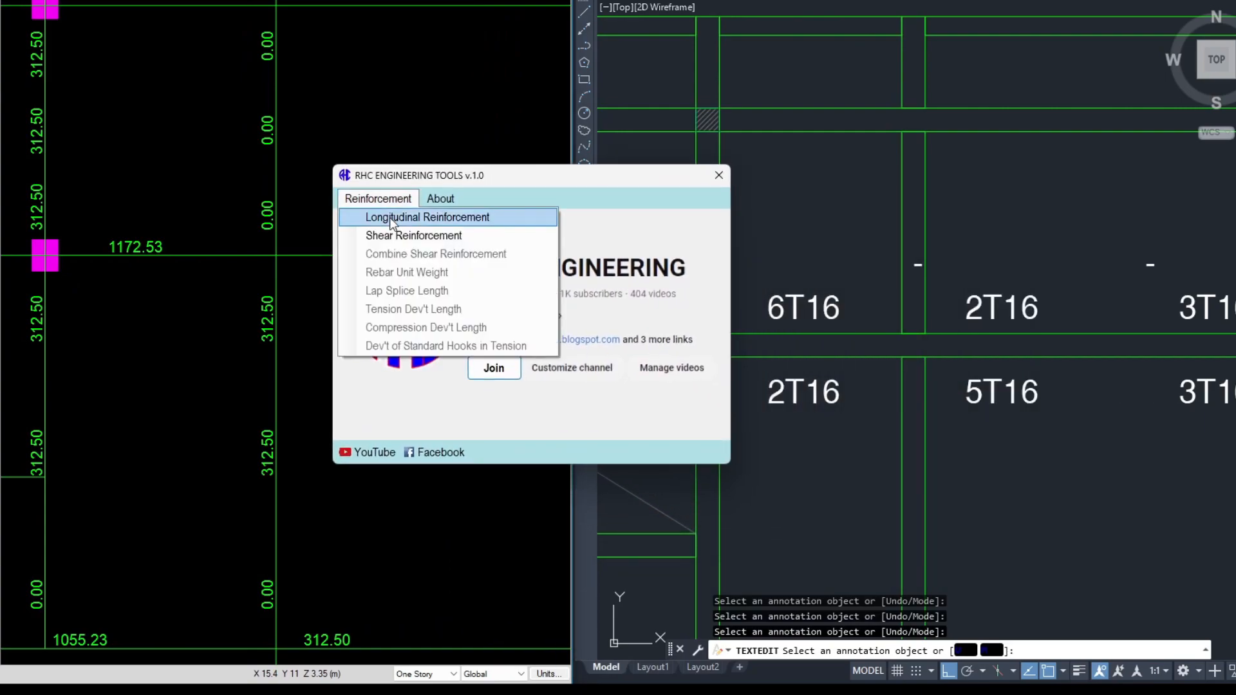
left_click(441, 236)
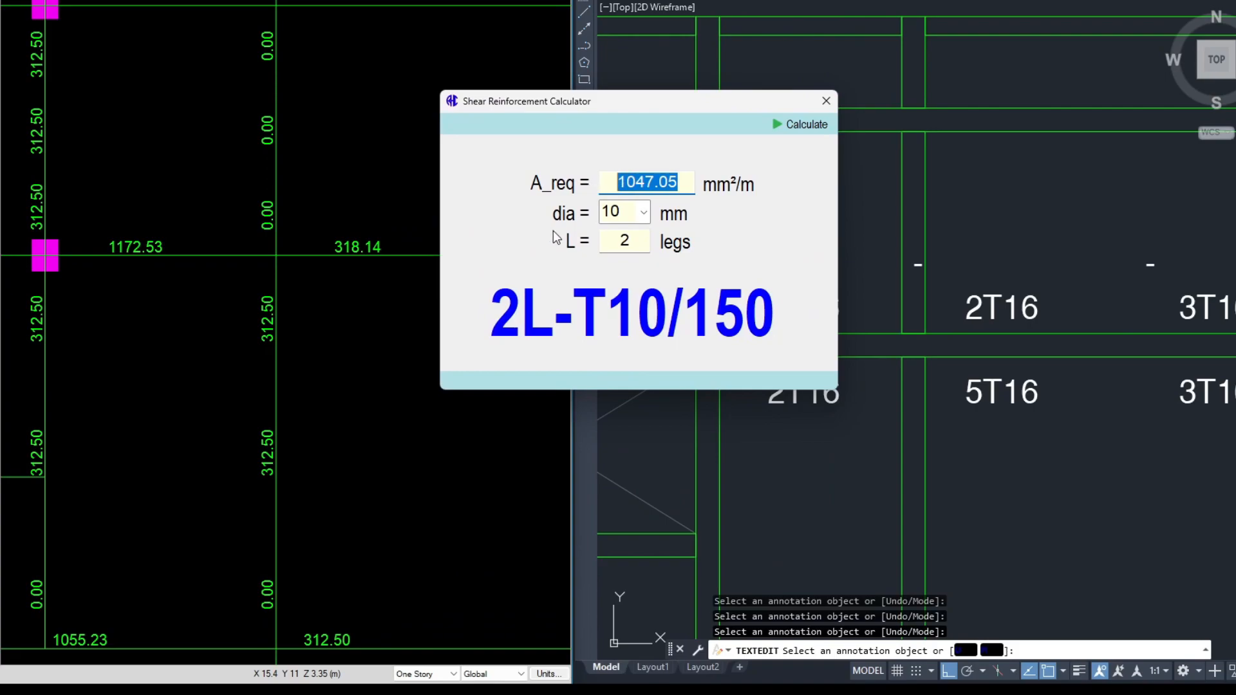
Step: Calculate the stirrups for a required shear area of 1172.53 mm²/m with 10 mm diameter and 2 legs
type("1172.53")
left_click_drag(665, 107, 622, 68)
double_click(636, 207)
left_click(634, 201)
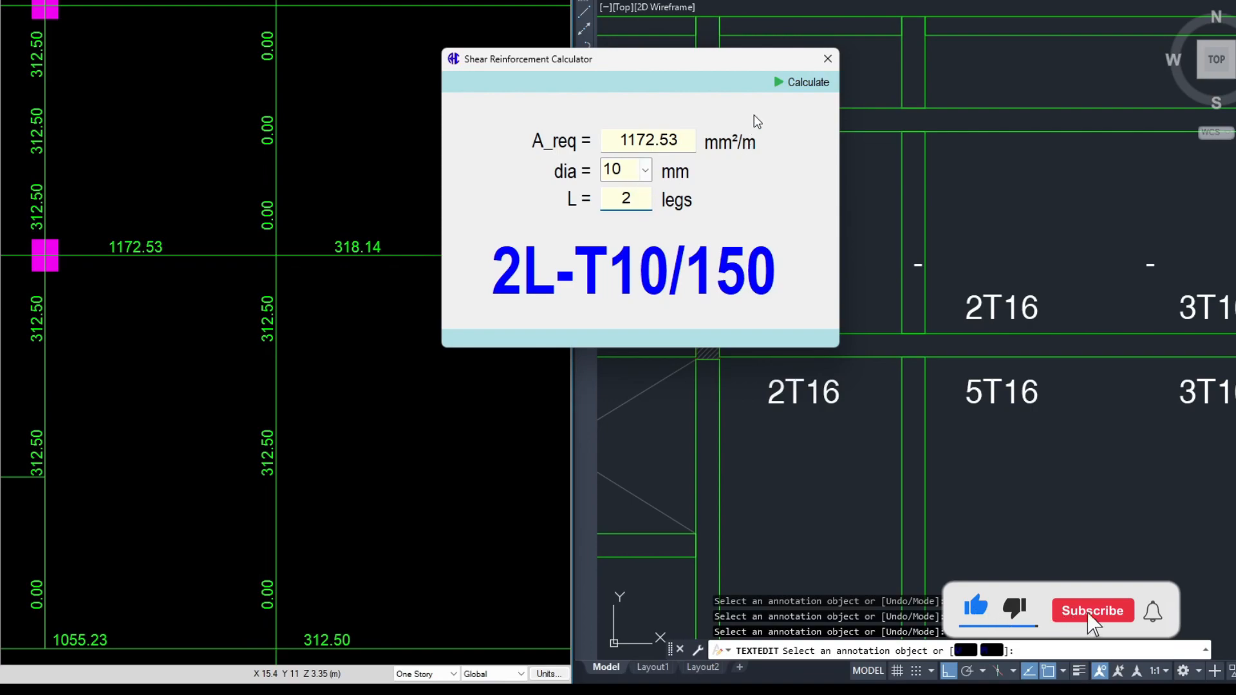
left_click(803, 82)
Step: Replace the label above the beam's left end with 2L-T10/130
left_click_drag(632, 67, 623, 0)
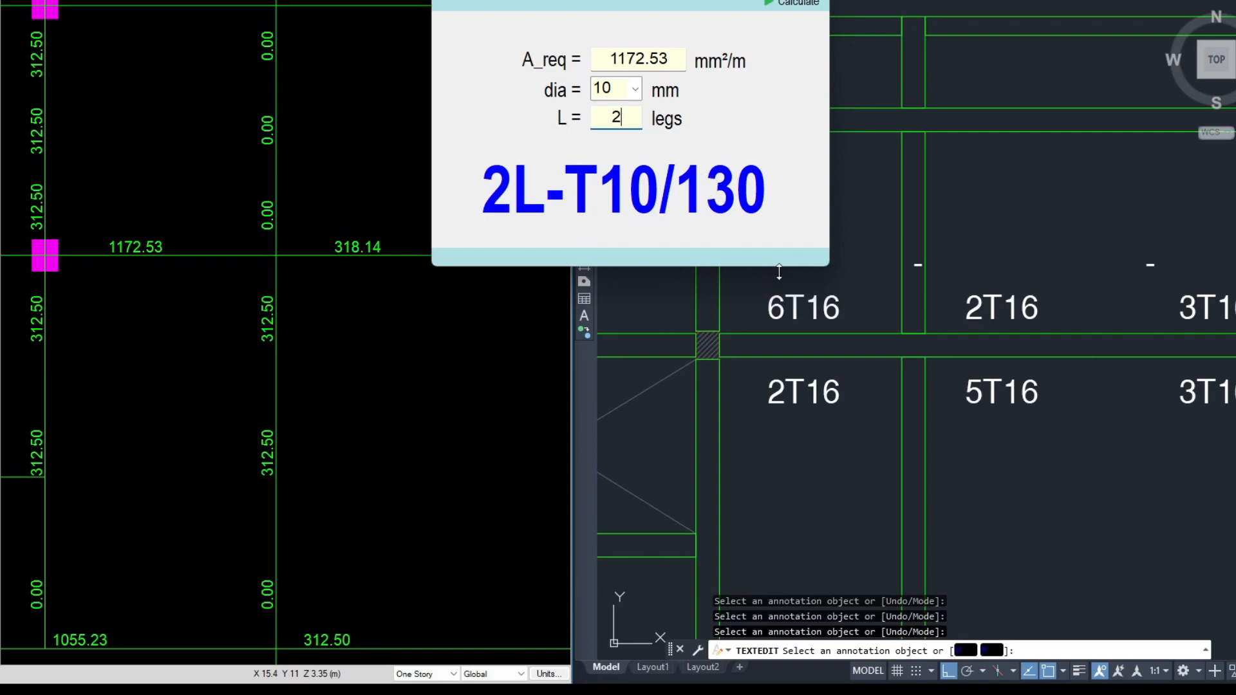
left_click_drag(711, 190, 556, 164)
left_click(818, 311)
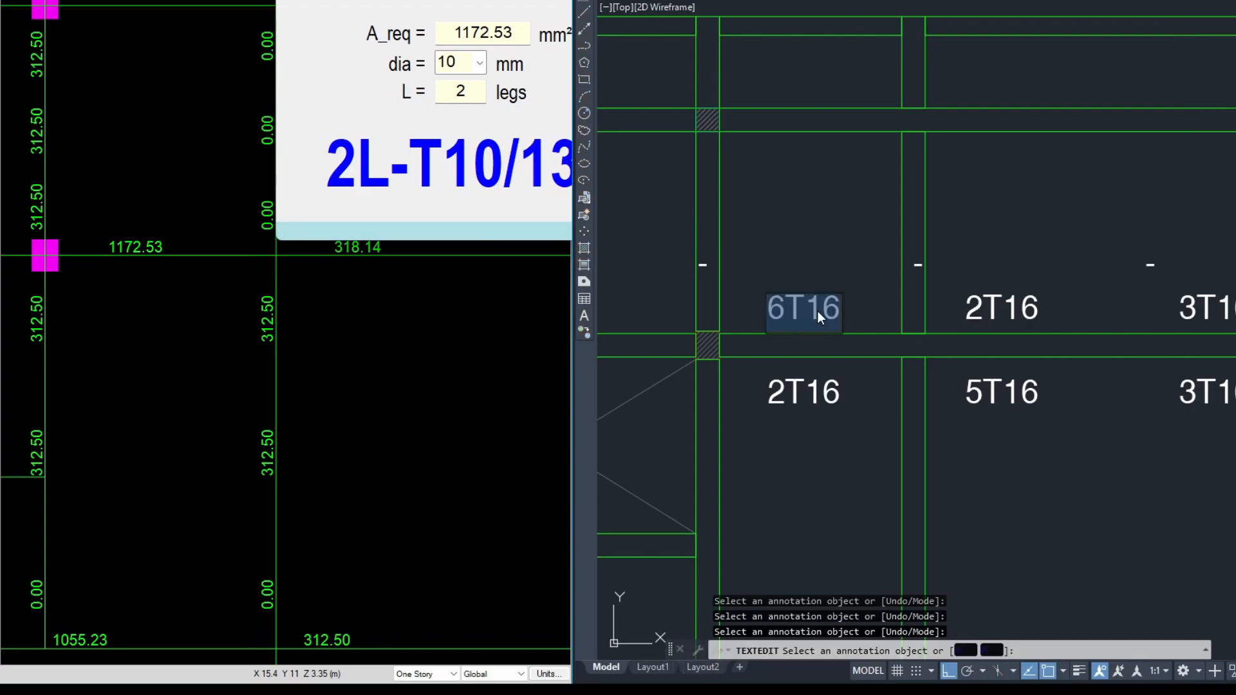
type("2L")
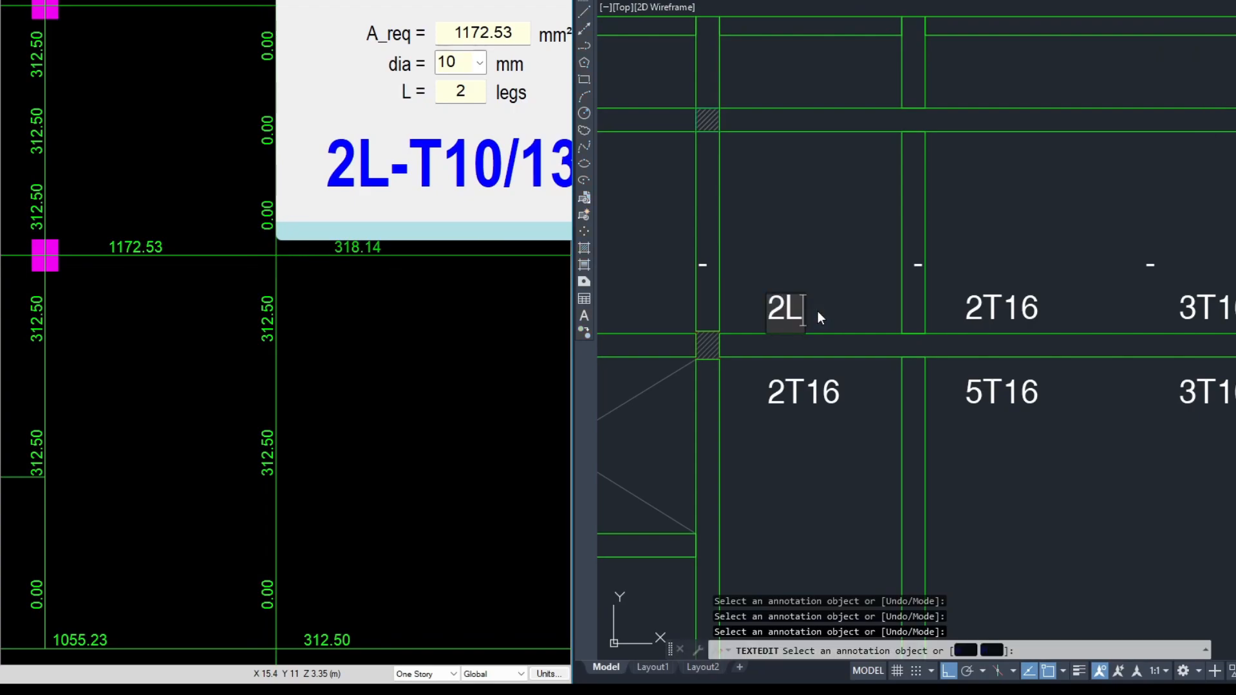
type("-T10/130")
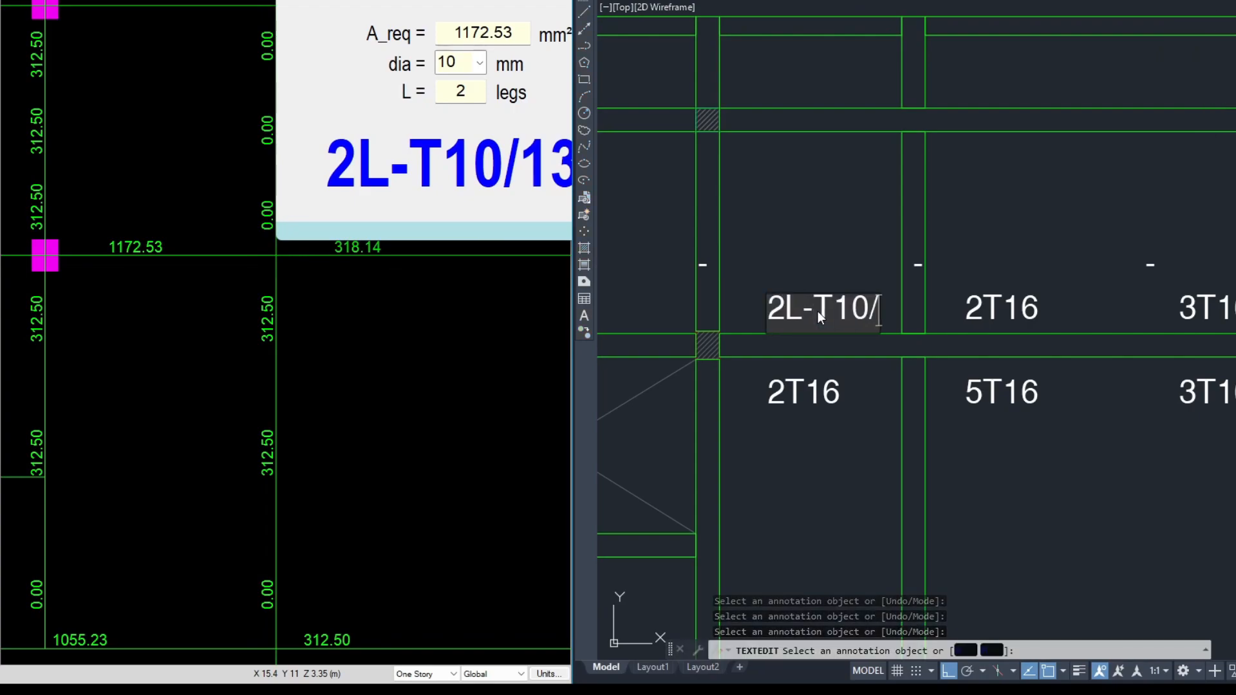
left_click(790, 150)
Step: Calculate the stirrups for a required shear area of 318.14 mm²/m with 10 mm diameter and 2 legs
middle_click_drag(862, 266, 843, 229)
left_click_drag(418, 206, 705, 190)
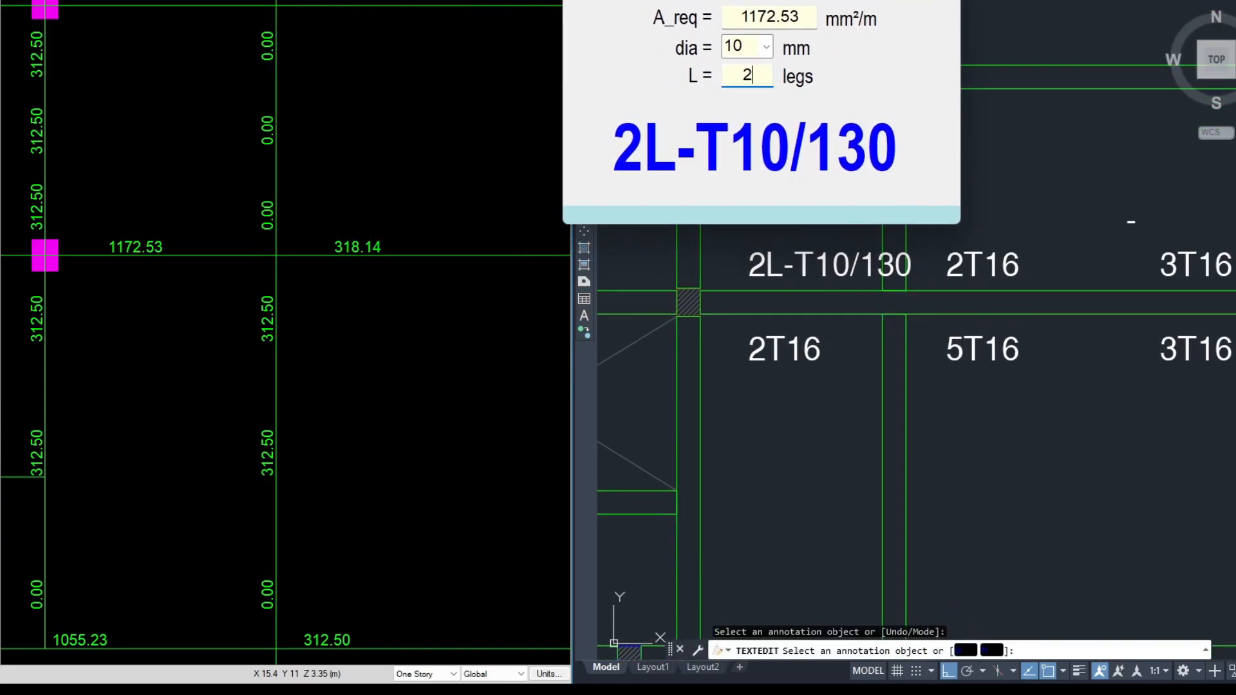
double_click(802, 19)
type("318.14")
key("Return")
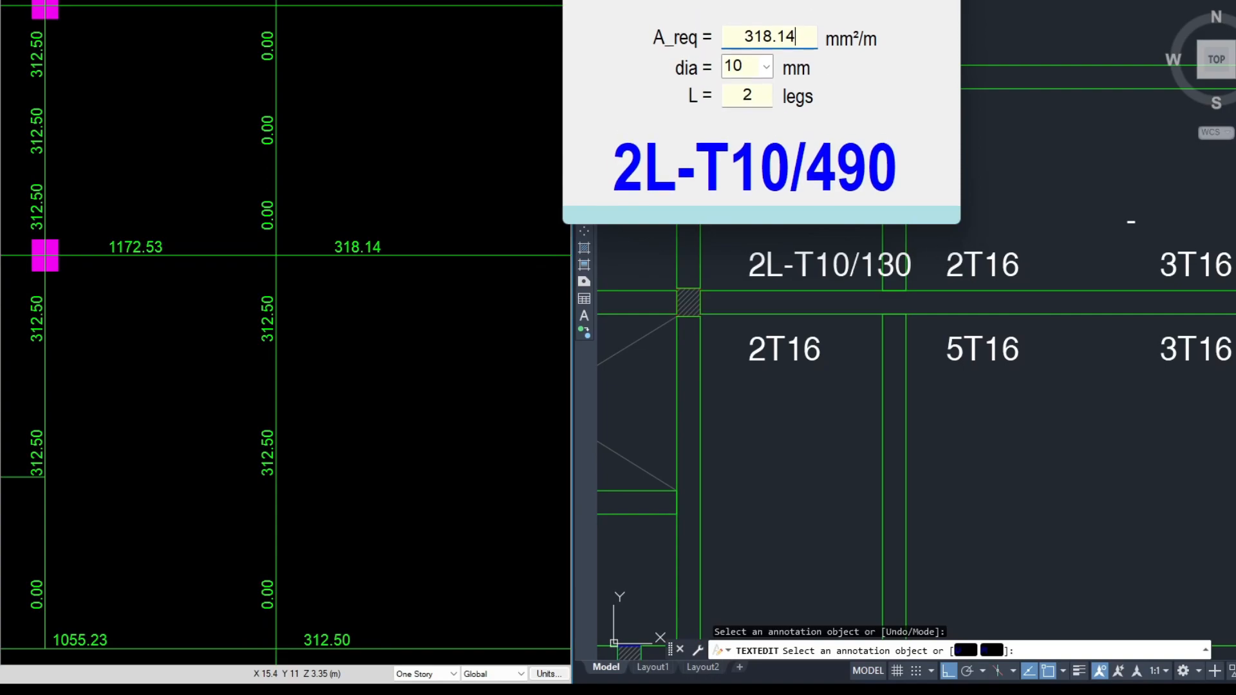
Step: Replace the label above the beam's midspan with 2L-T10/490
left_click_drag(805, 1, 618, 36)
left_click_drag(446, 5, 242, 130)
left_click(994, 264)
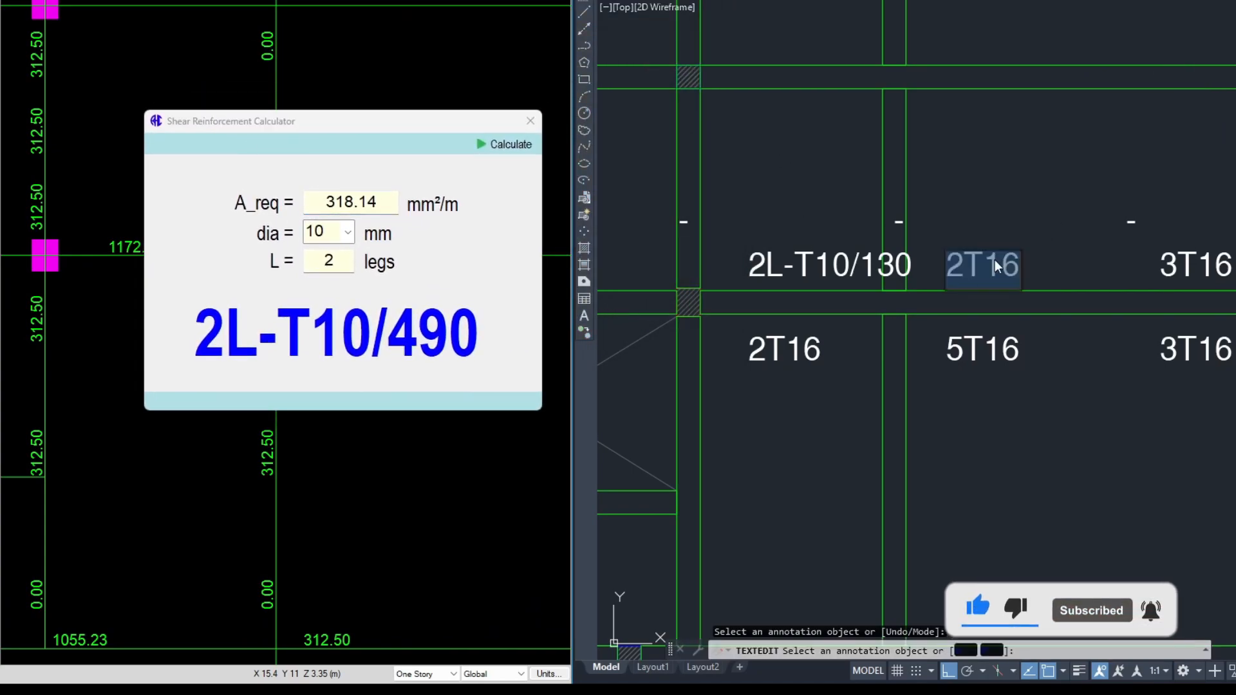
type("49")
key("BackSpace")
key("BackSpace")
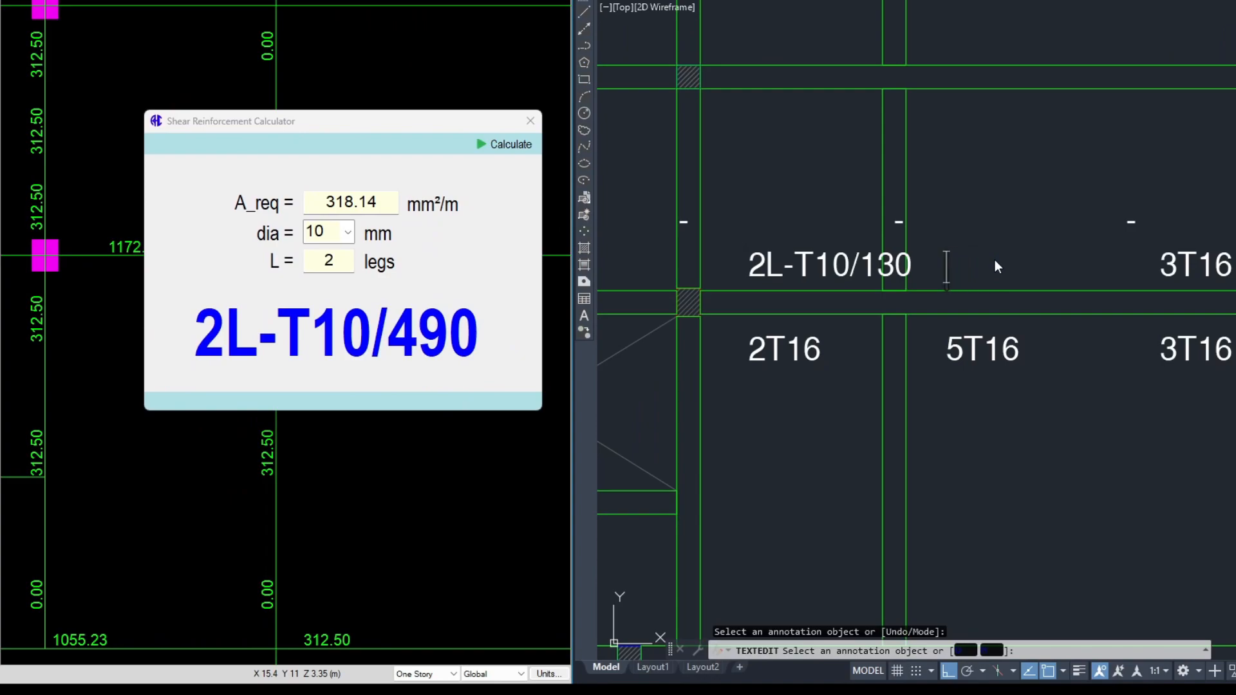
type("2L-T10/")
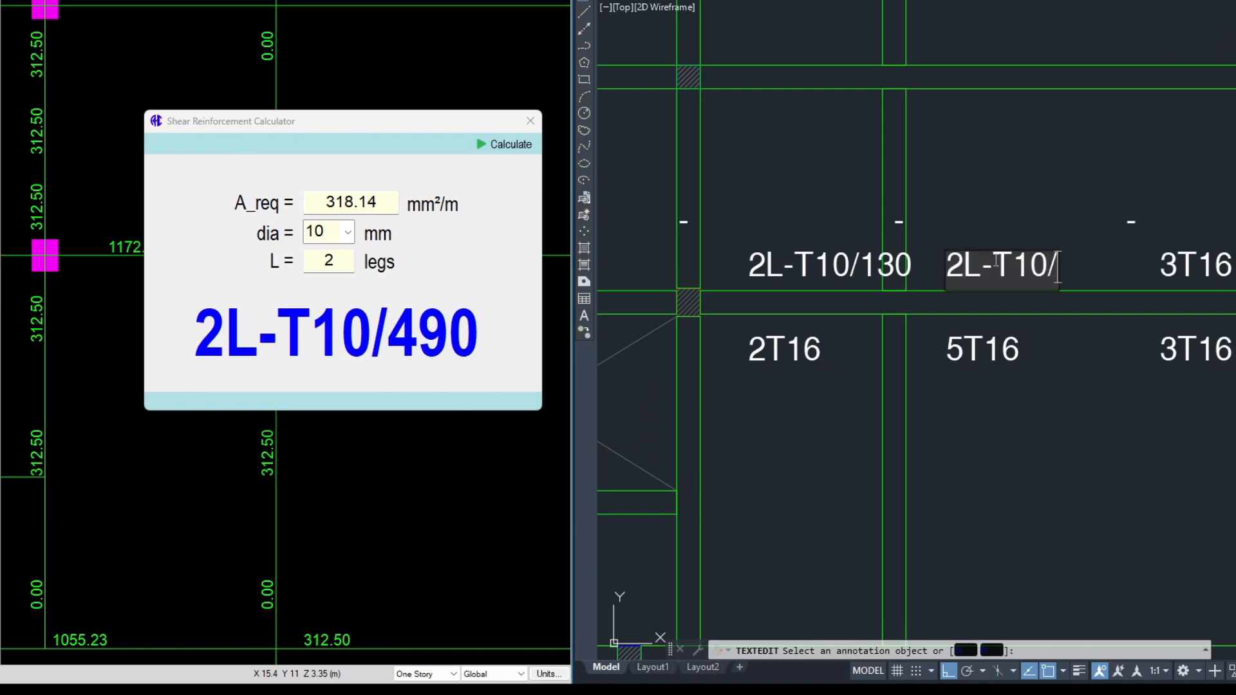
type("490")
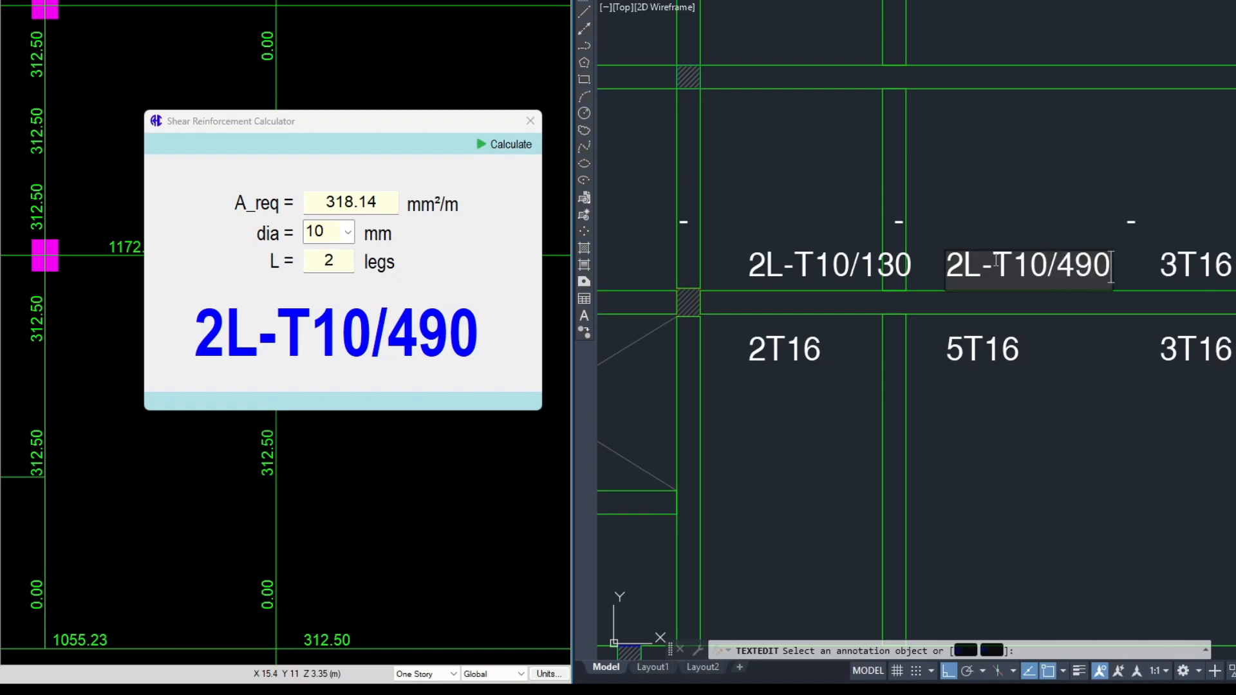
left_click(1057, 438)
left_click_drag(289, 127, 784, 26)
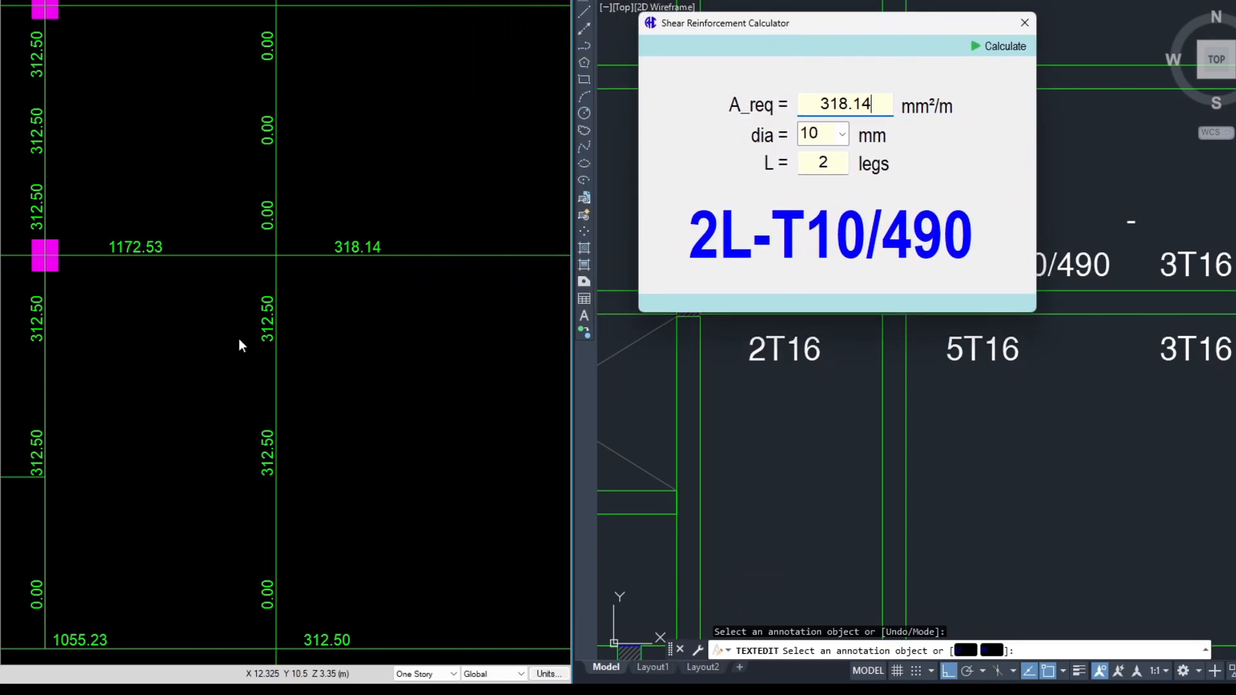
Step: Calculate the stirrups for a required shear area of 895.38 mm²/m with 10 mm diameter and 2 legs
middle_click_drag(391, 278, 138, 331)
left_click_drag(819, 29, 672, 134)
left_click_drag(725, 210, 674, 215)
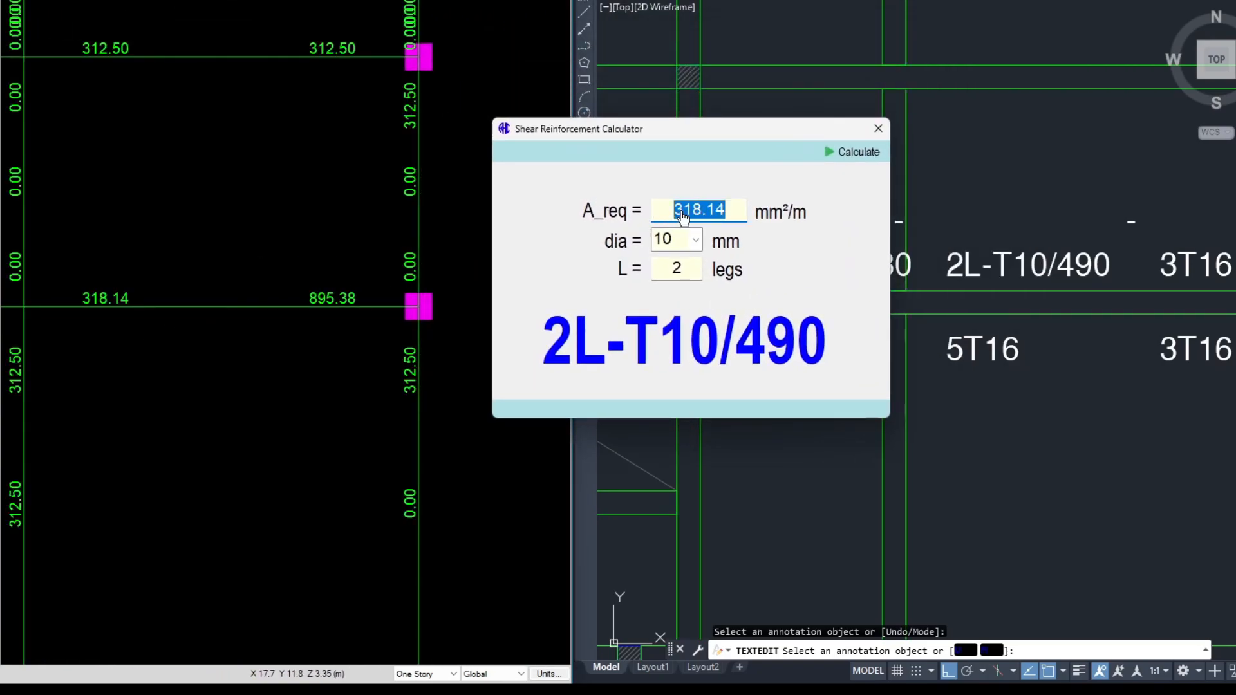
type("895.38")
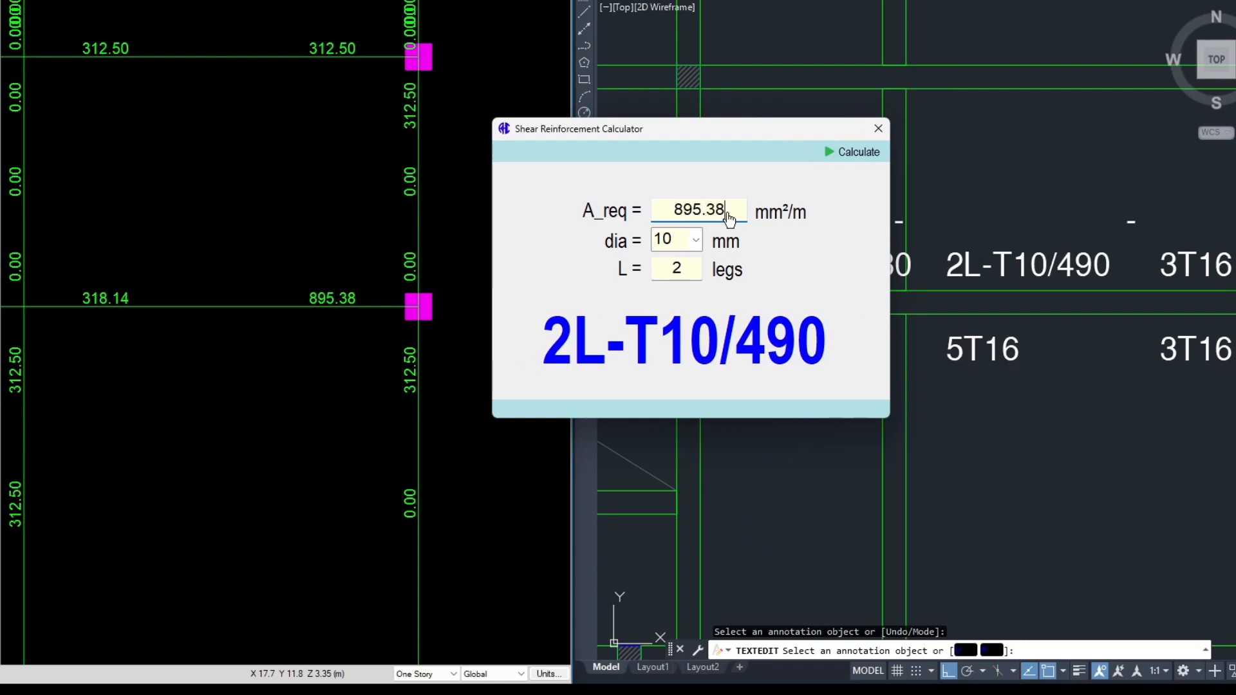
left_click(845, 157)
Step: Replace the 3T16 label above the beam's right end with 2L-T10/170
left_click_drag(773, 125, 526, 136)
left_click(1111, 222)
left_click(1178, 259)
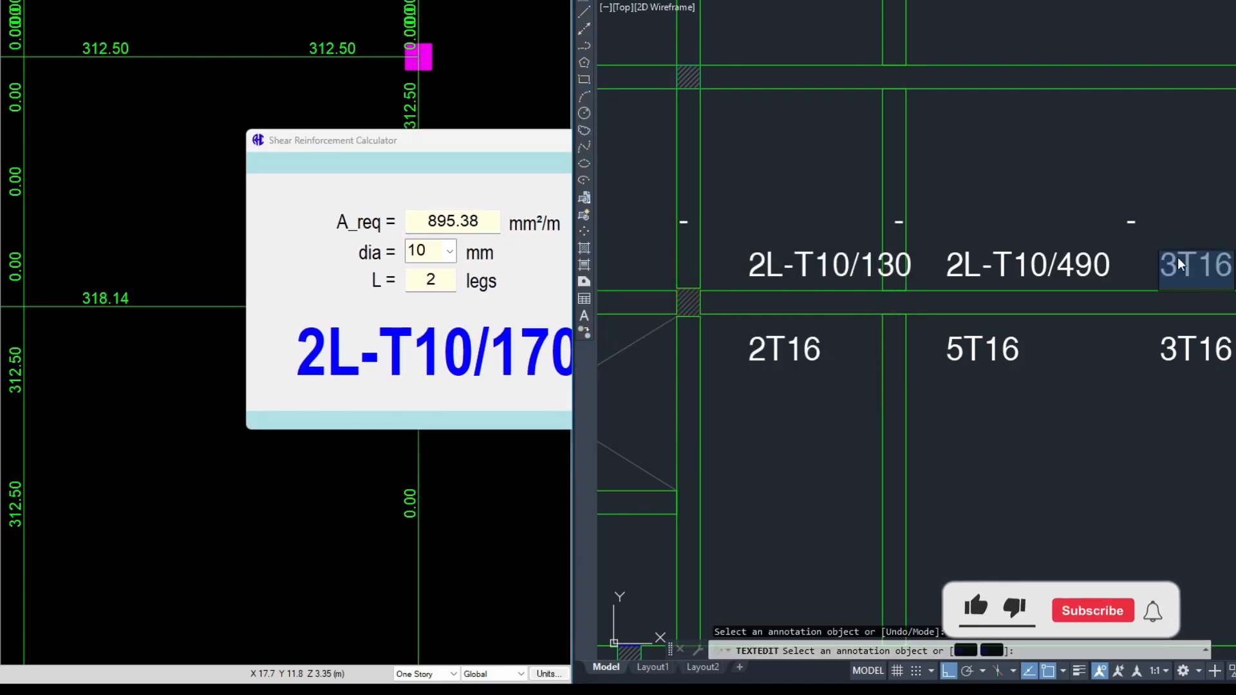
type("2L")
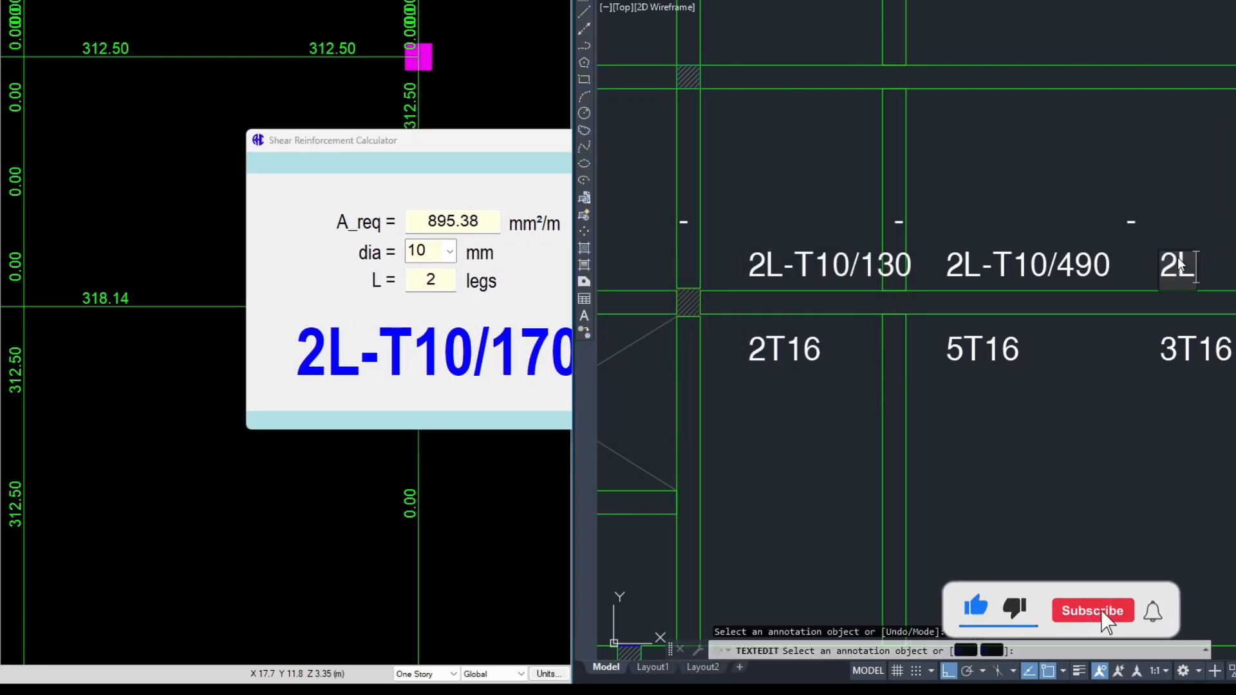
type("-T1")
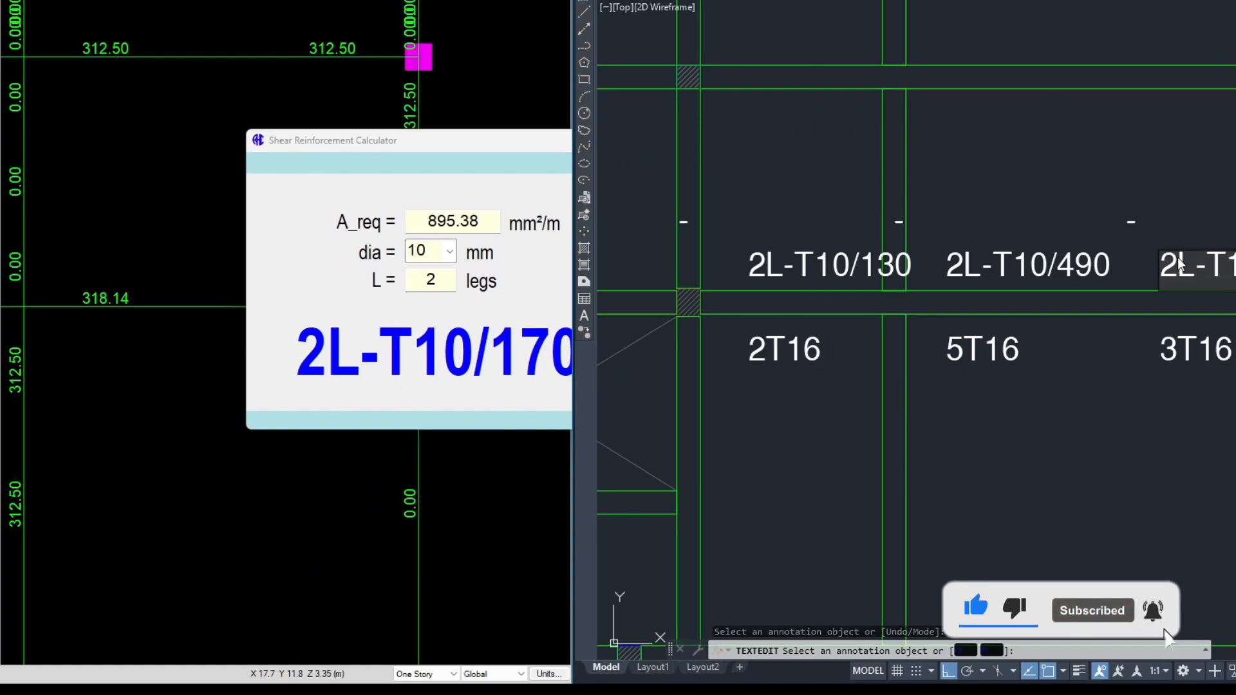
type("0")
key("Return")
middle_click_drag(1115, 372, 875, 386)
left_click(961, 298)
left_click(1015, 279)
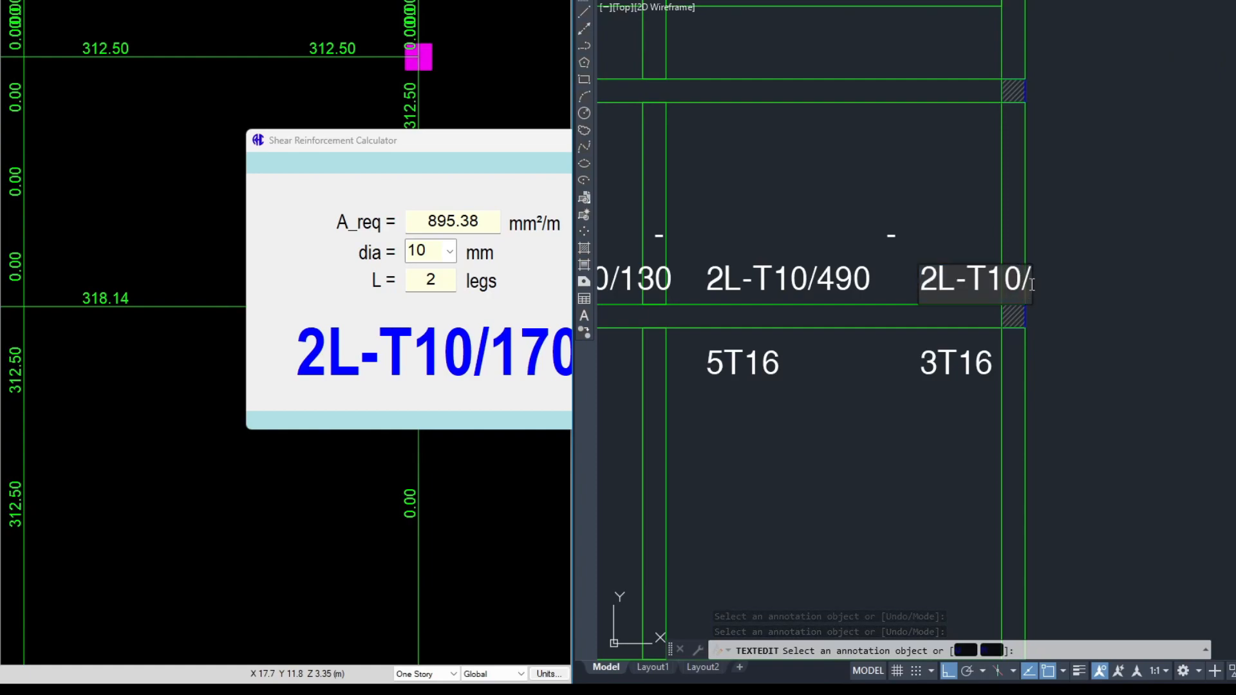
type("170")
key("Return")
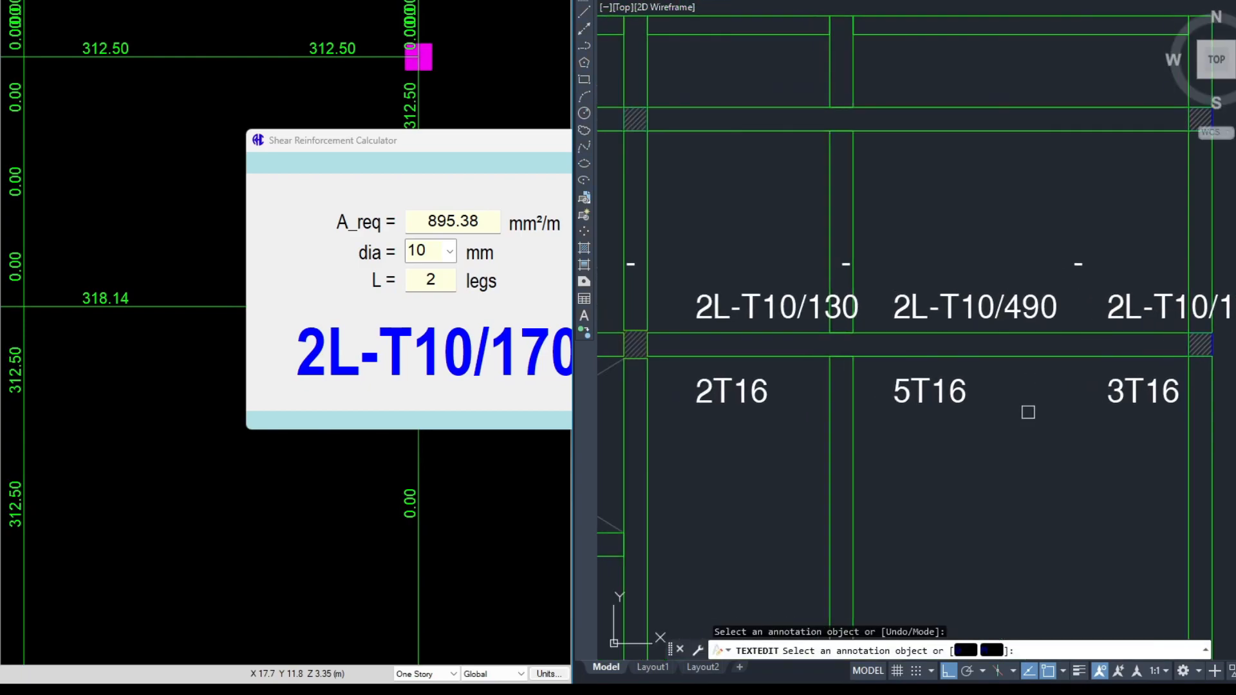
scroll(1028, 412, "down", 2)
scroll(965, 385, "up", 2)
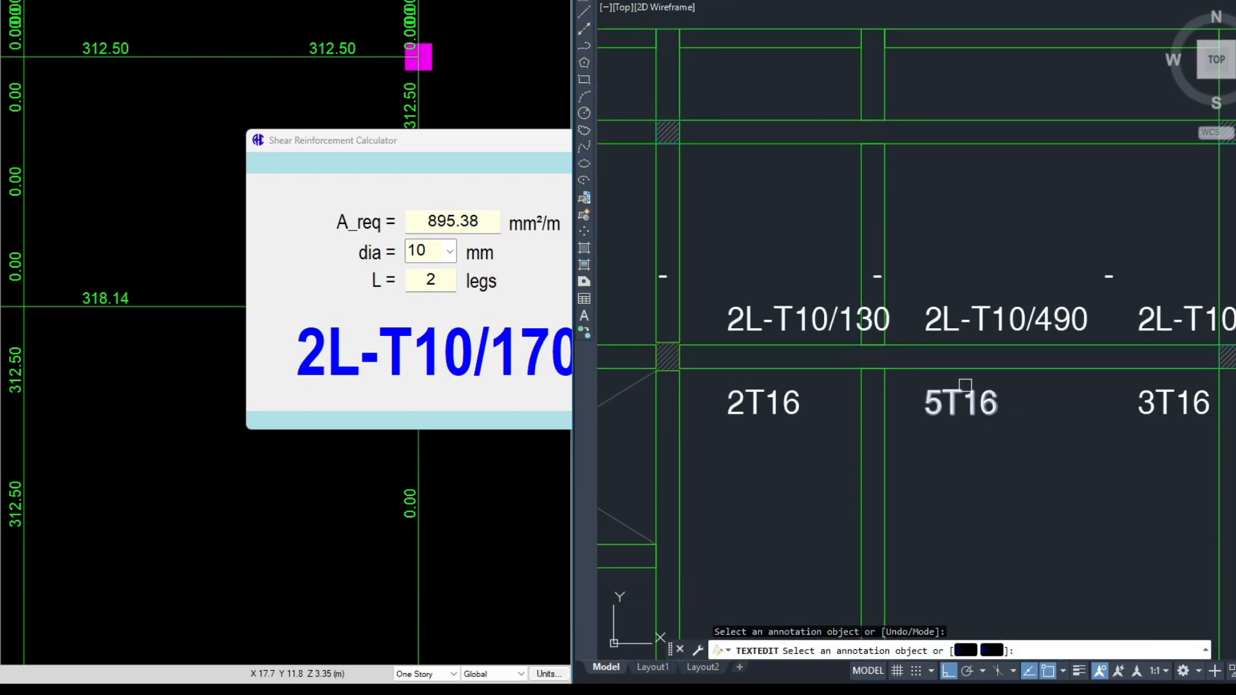
Step: Copy the three stirrup labels 2L-T10/130, 2L-T10/490 and 2L-T10/170 straight up to form a second row above the beam
key("Escape")
left_click(795, 330)
left_click(995, 331)
left_click(1166, 331)
middle_click_drag(1018, 285, 1027, 312)
type("co")
key("Return")
left_click(991, 309)
left_click(990, 240)
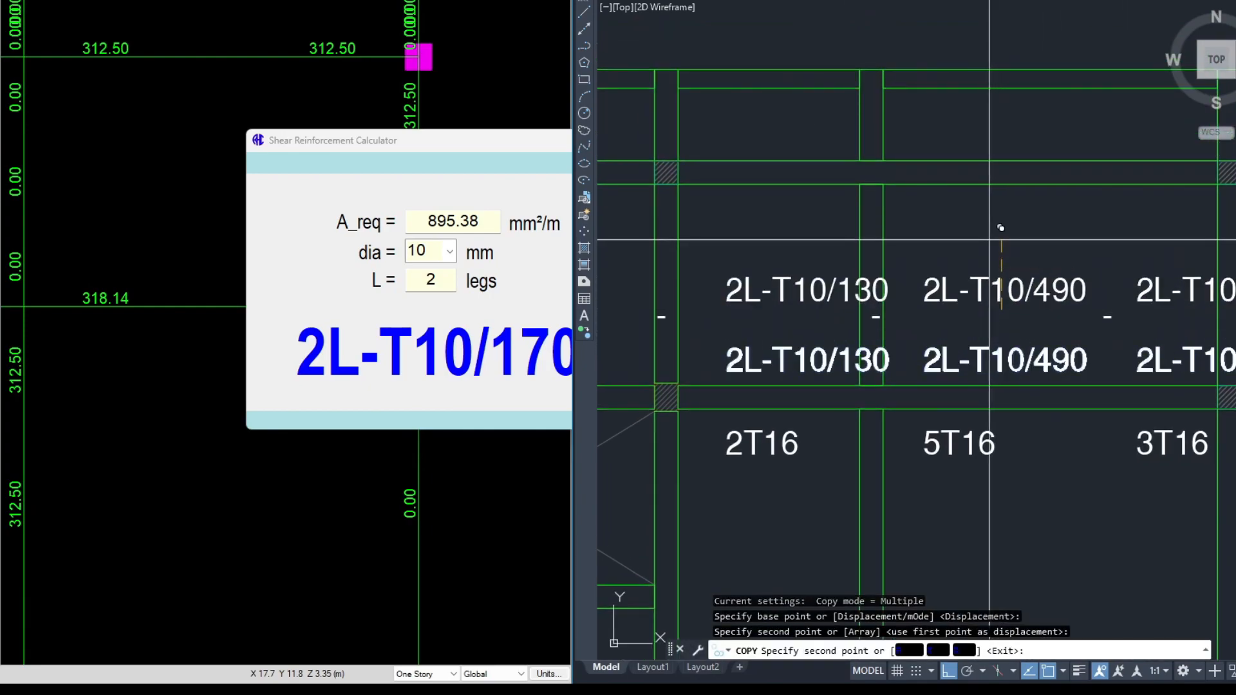
key("Escape")
Step: Delete the three leftover dash texts between the two rows of stirrup labels
left_click(641, 294)
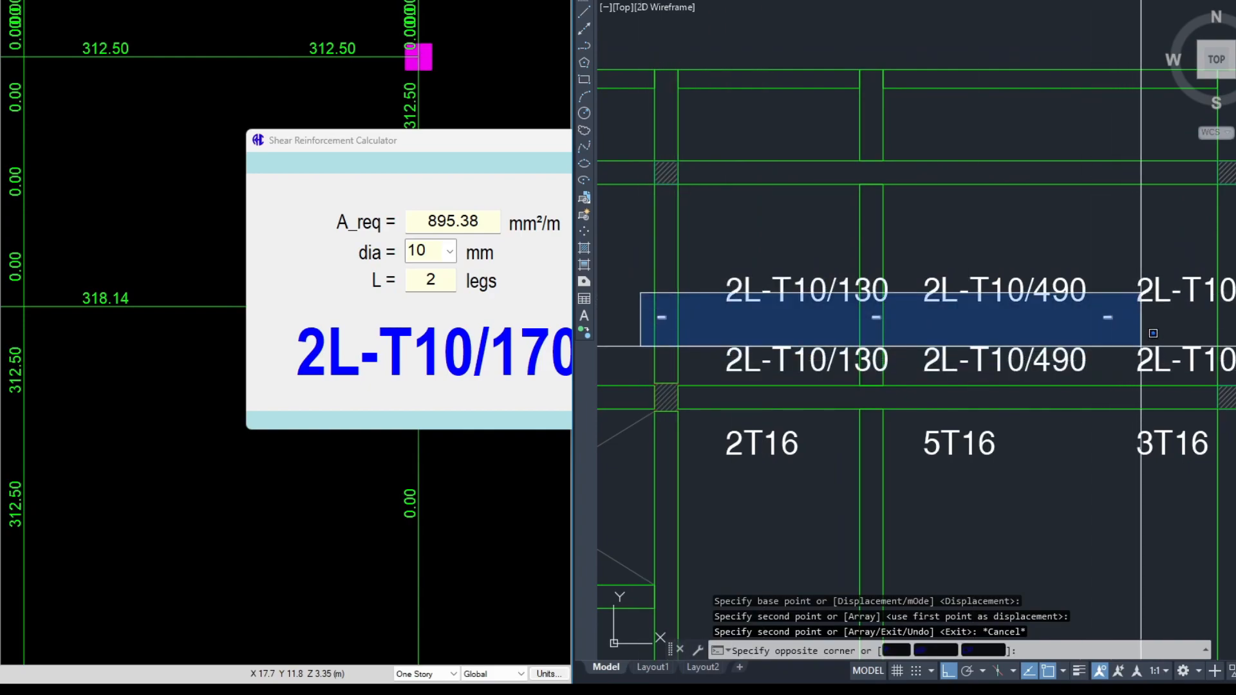
left_click(1141, 346)
middle_click_drag(1025, 380, 1029, 380)
key("Delete")
Step: Move the upper row of three stirrup labels horizontally to the left of the row below it
left_click(828, 292)
left_click(979, 293)
left_click(1117, 293)
key("Escape")
left_click(1172, 293)
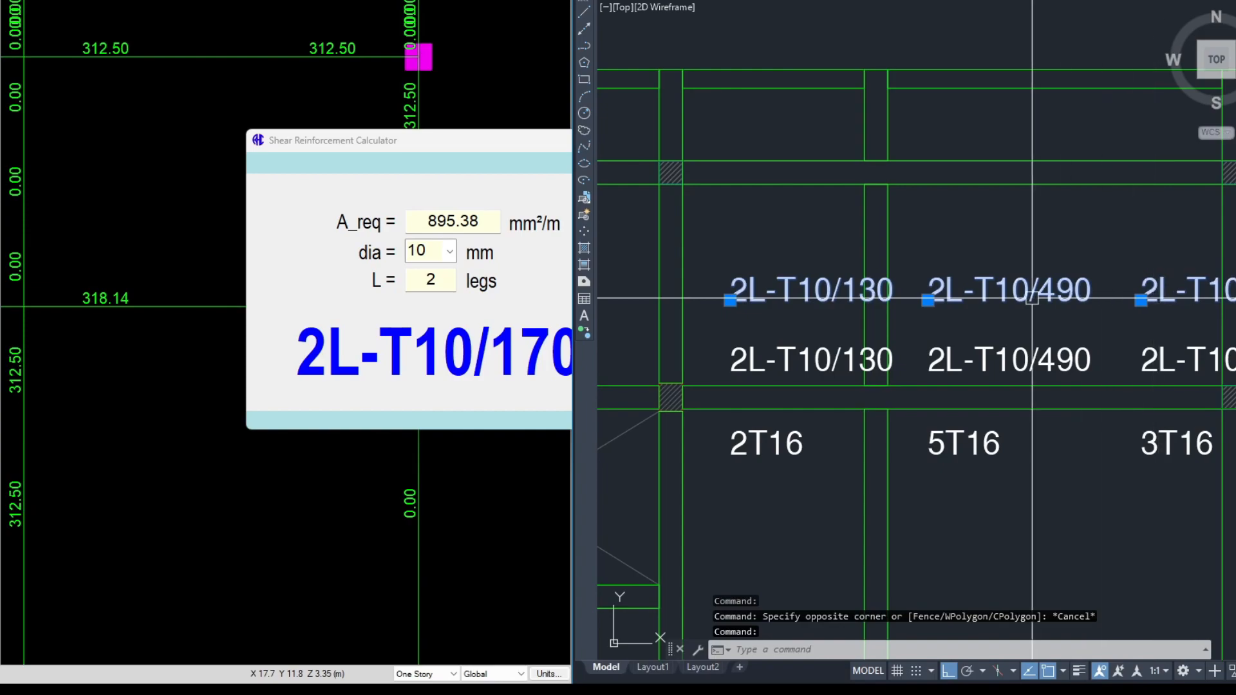
middle_click_drag(1031, 297, 1047, 297)
type("m")
key("Return")
left_click(1132, 237)
key("Escape")
middle_click_drag(825, 369, 820, 338)
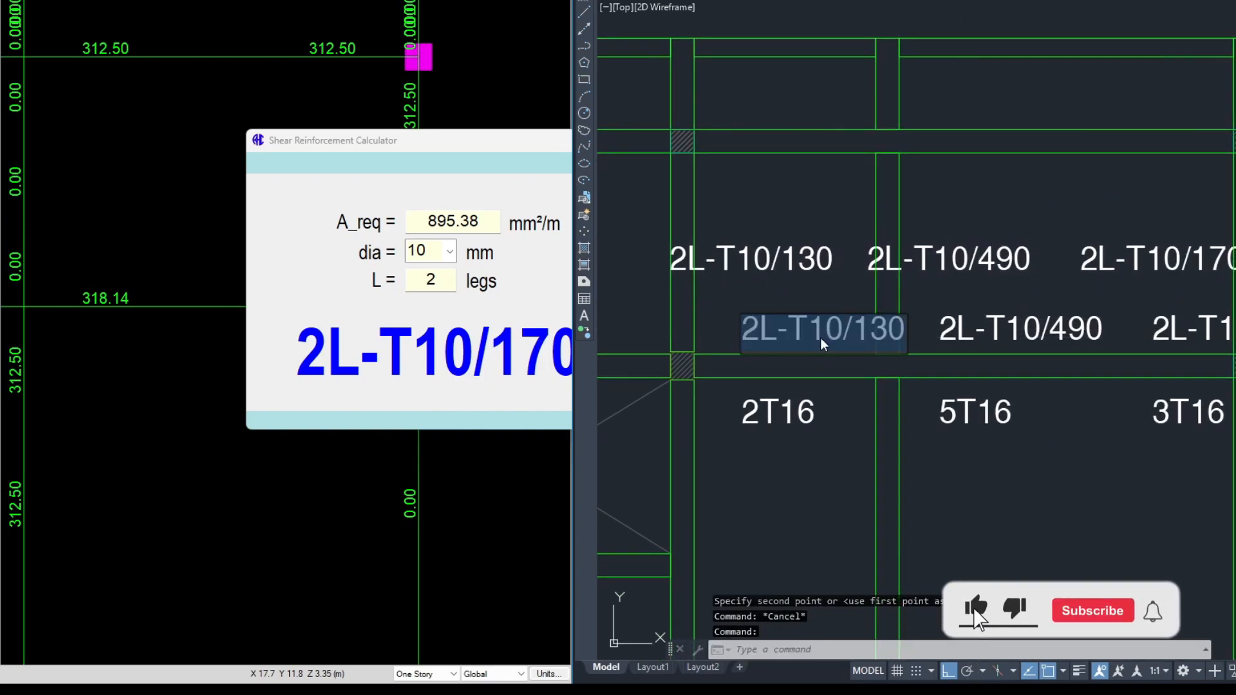
Step: Replace the three labels directly above the beam with 6T16, 2T16 and 3T16 from left to right
double_click(820, 337)
type("6T16")
left_click(821, 337)
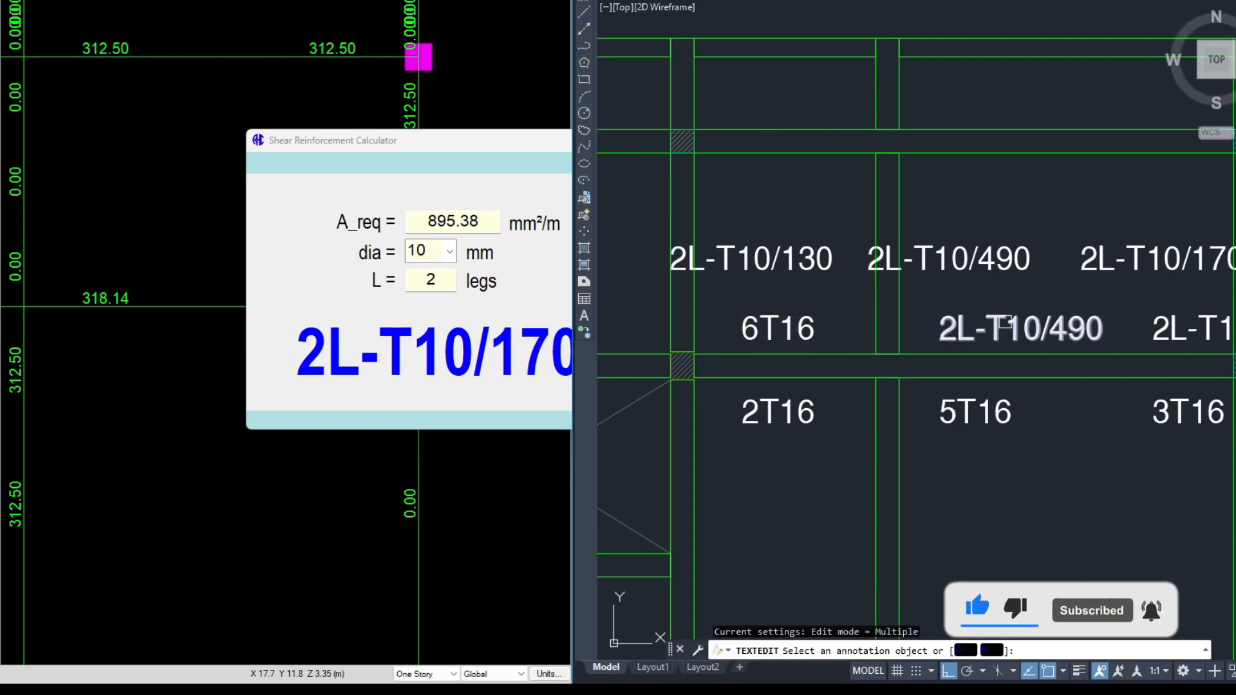
left_click(1006, 323)
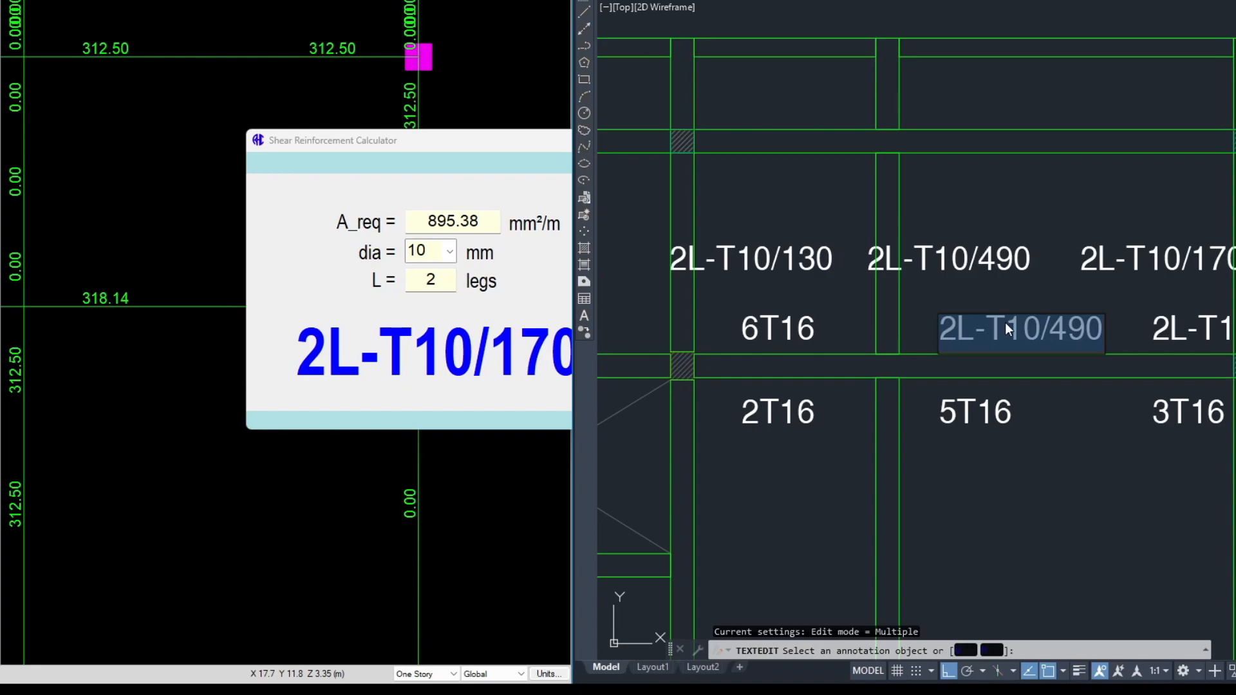
type("2T")
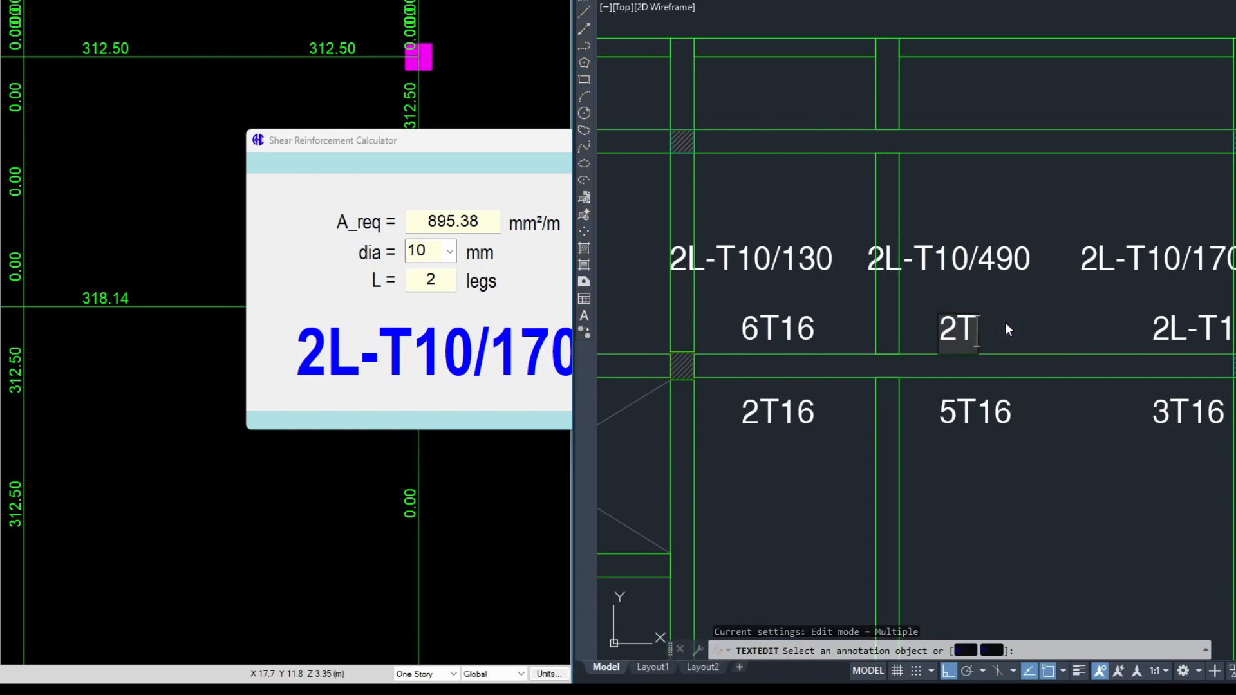
type("16")
left_click(1098, 337)
left_click(1164, 339)
type("3T16")
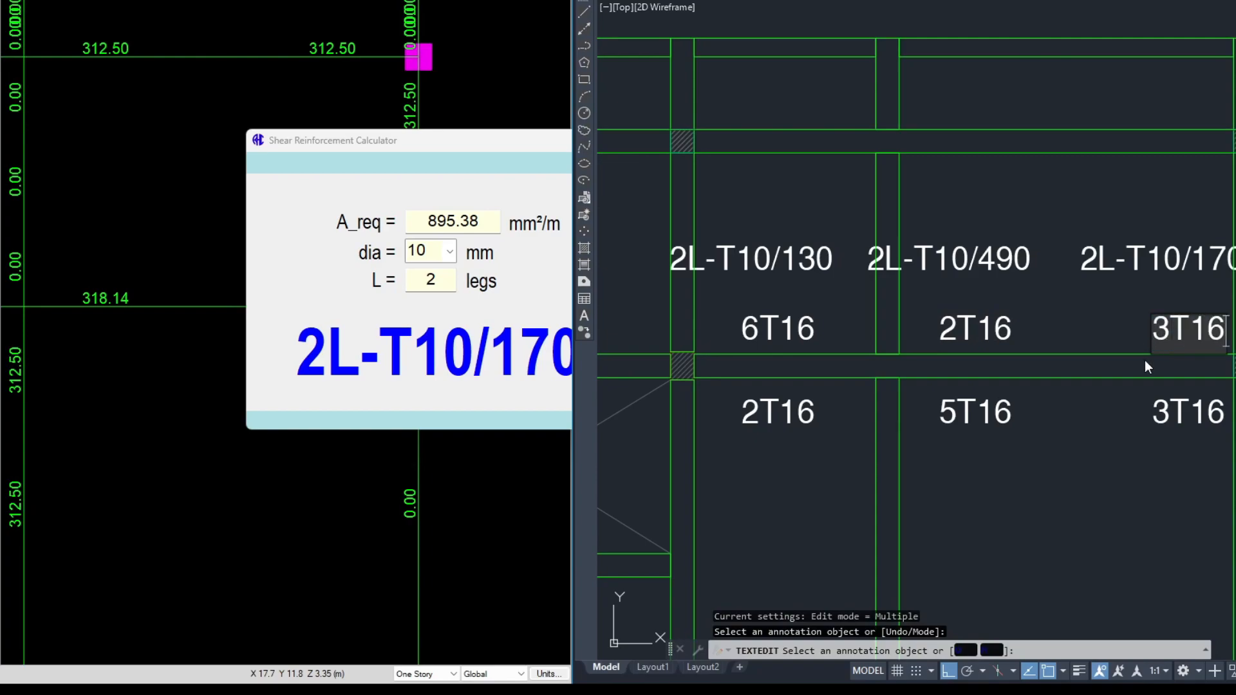
left_click(1148, 342)
scroll(1002, 405, "down", 3)
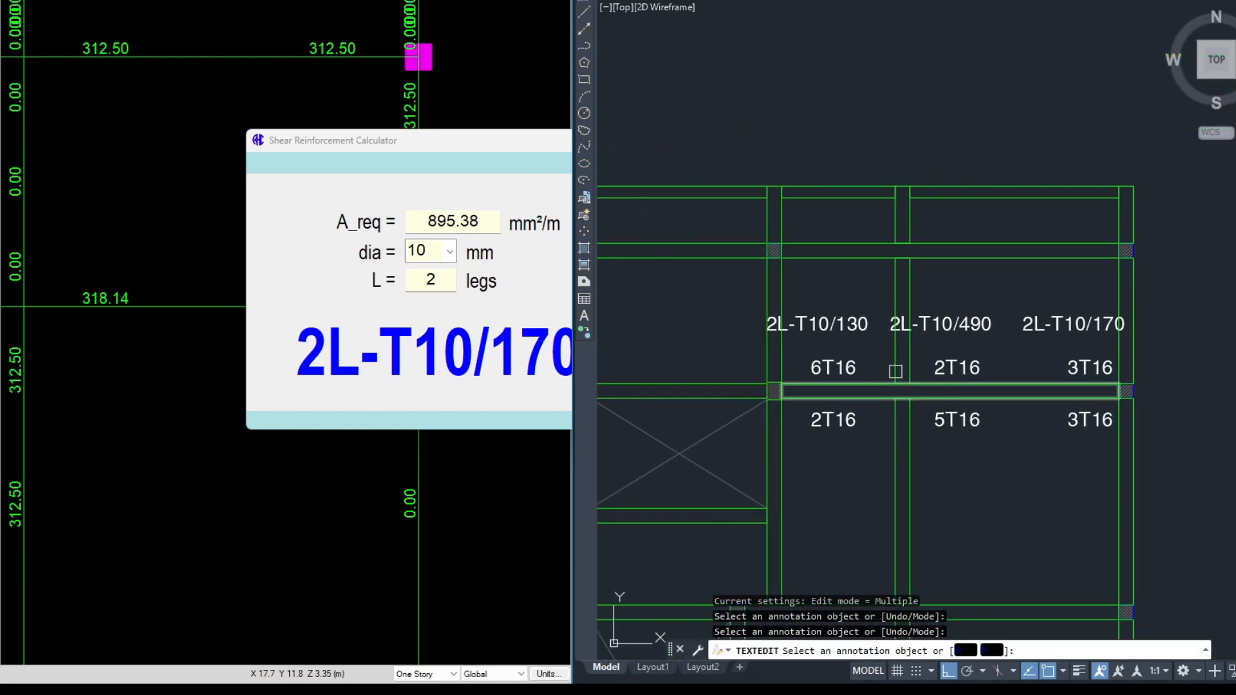
key("Escape")
Step: Reposition the Shear Reinforcement Calculator over the drawing so its whole window is in view
left_click_drag(462, 141, 879, 61)
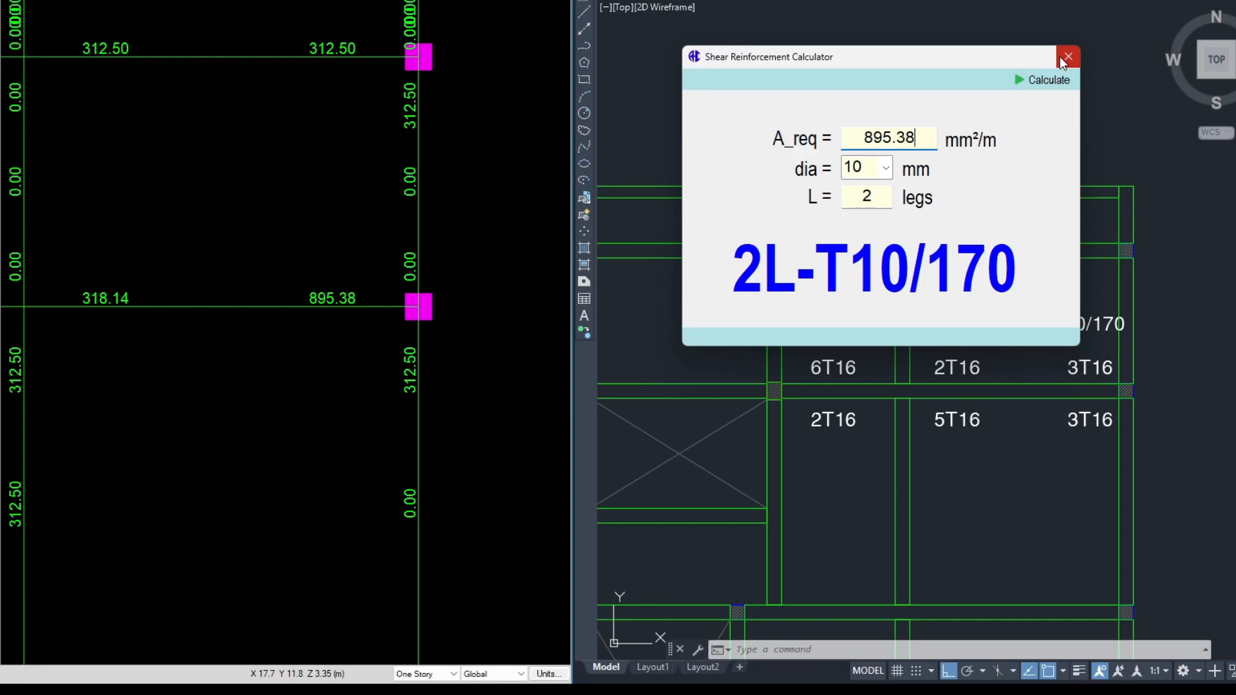
left_click_drag(878, 64, 832, 101)
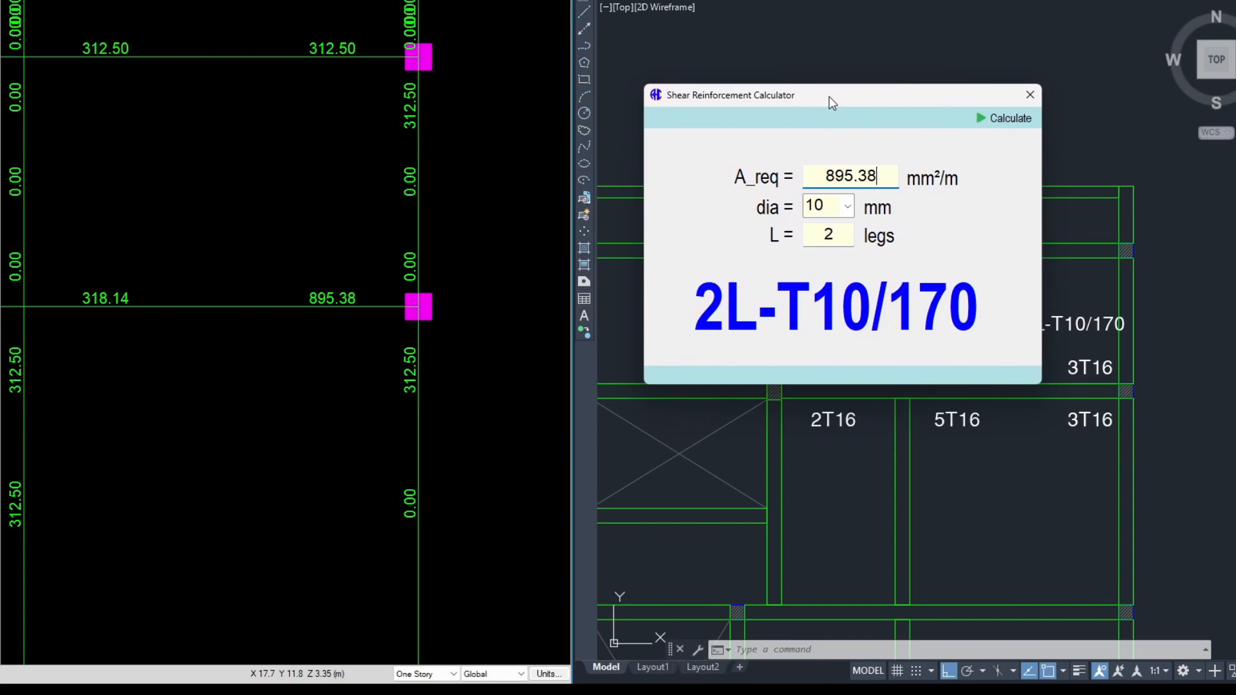